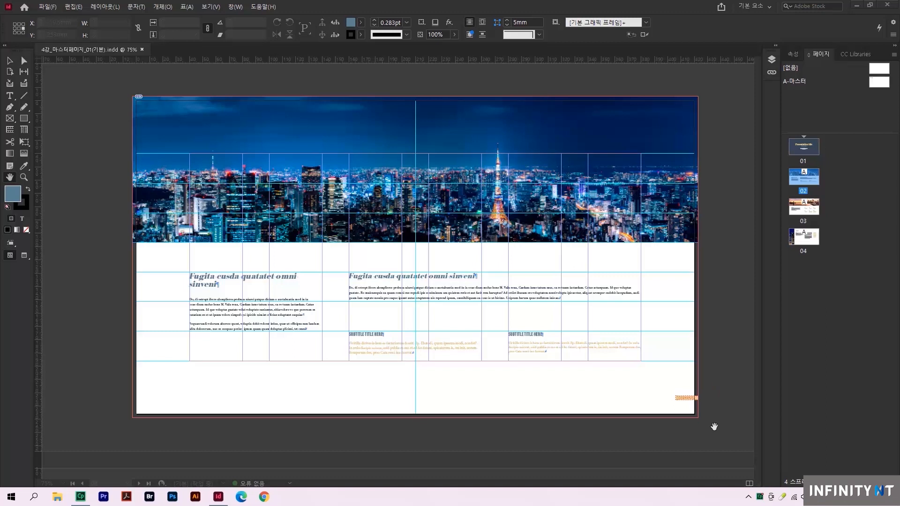
Open the A-마스터 master page for editing at the page-number area by its lower-right corner.
double_click(792, 81)
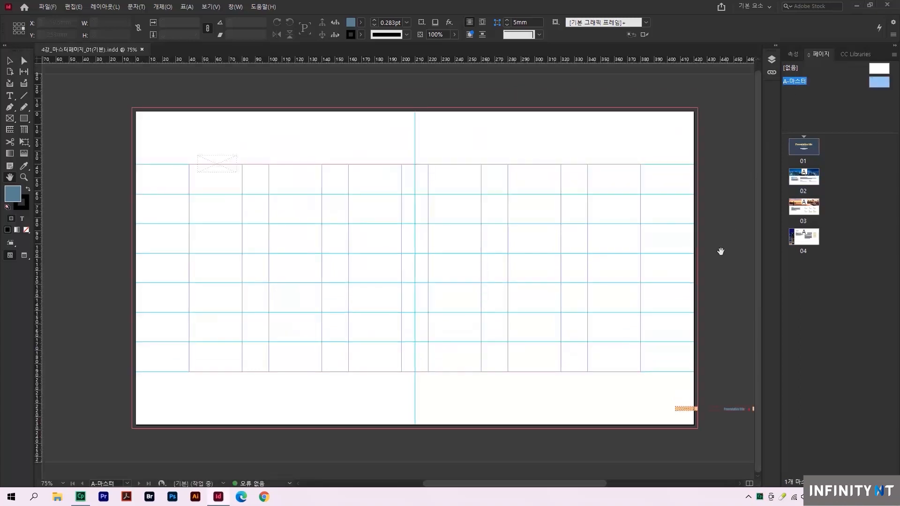
drag(711, 263, 552, 244)
key(ctrl+space)
drag(374, 353, 640, 436)
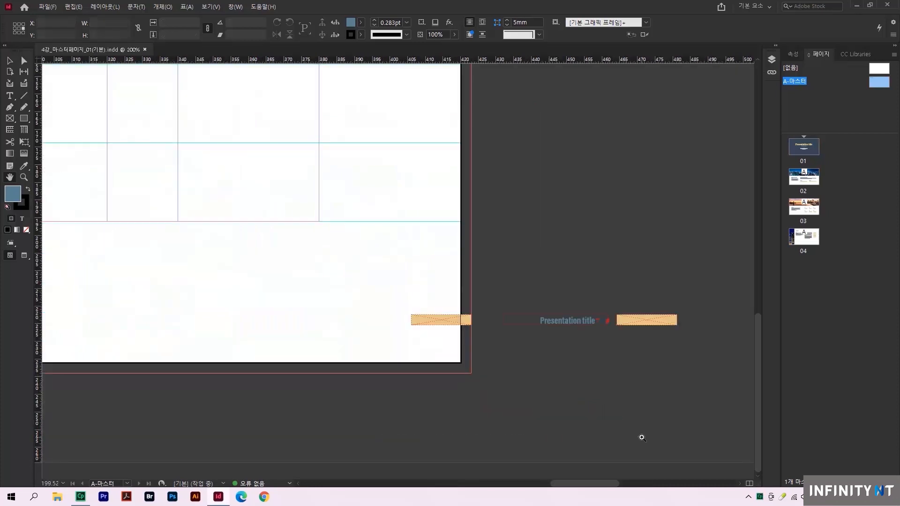
drag(156, 255, 180, 263)
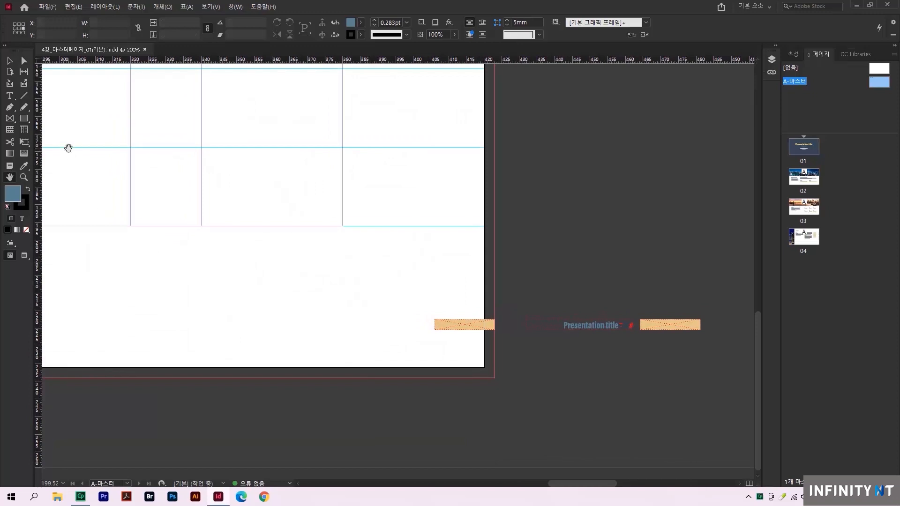
Create a text frame inside the master page's lower-right corner and enter "Presentaion title 03" in it.
click(10, 96)
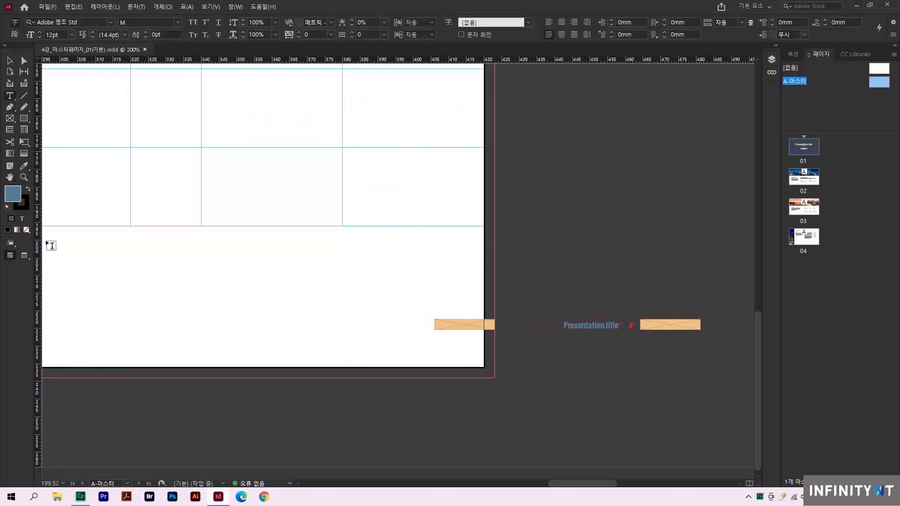
drag(69, 275, 404, 332)
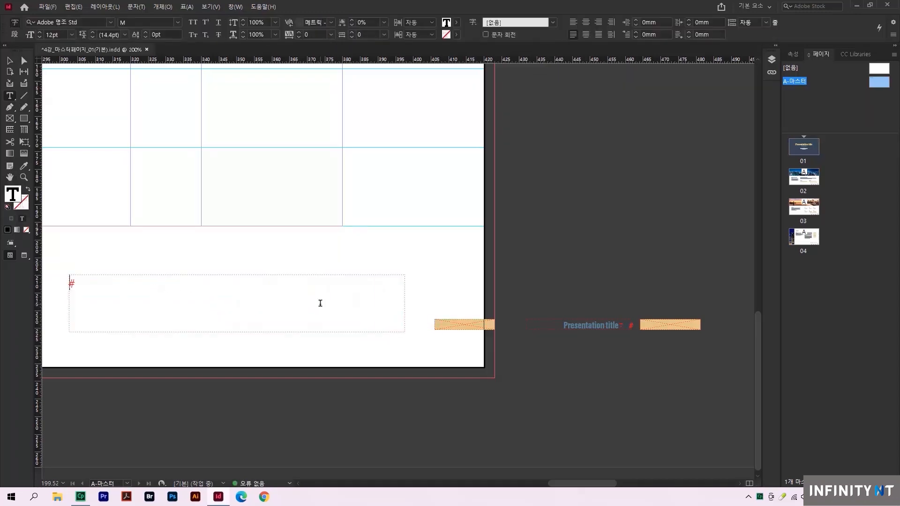
text(P)
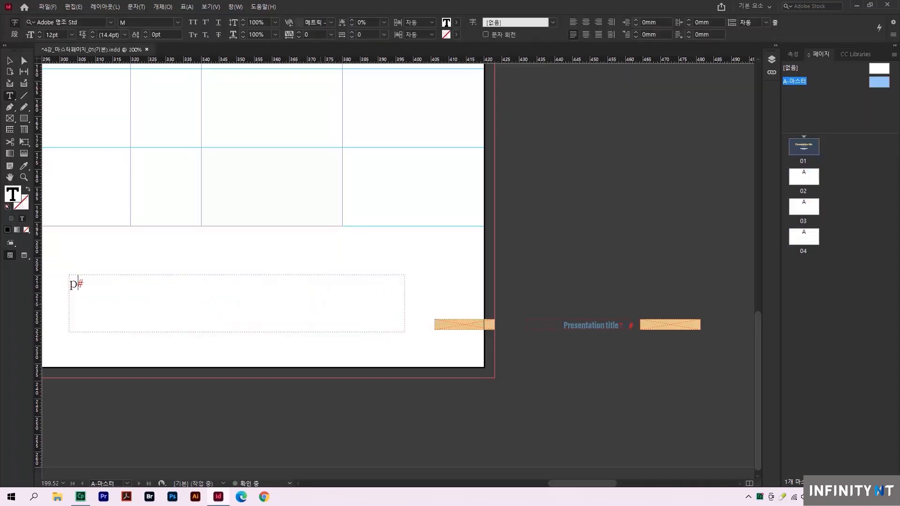
text(resentaion title)
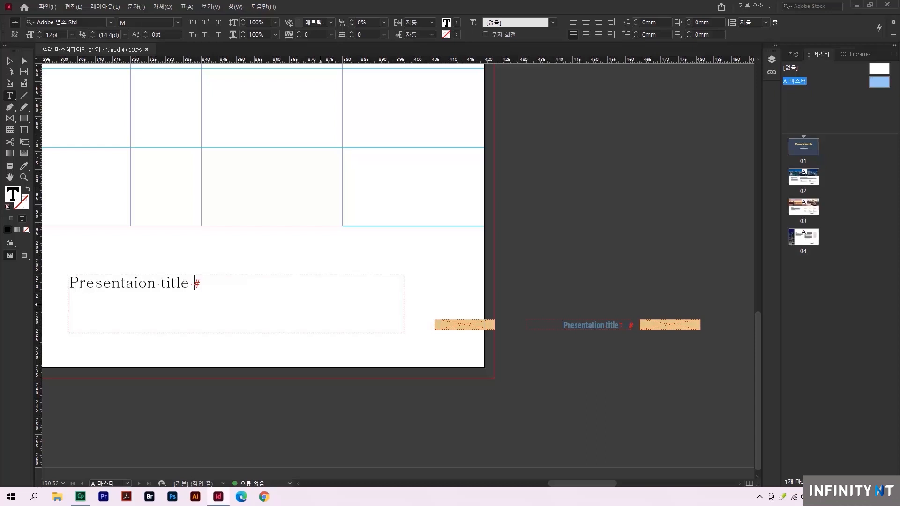
text(03)
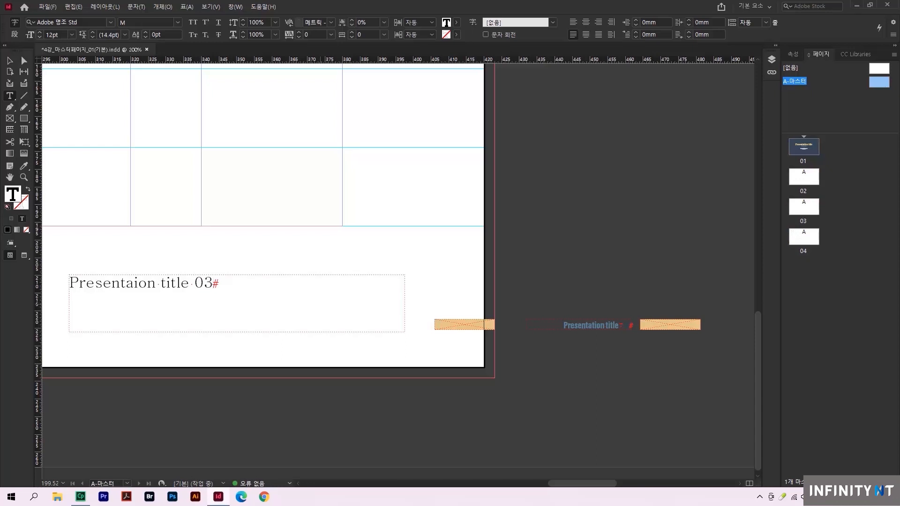
triple_click(230, 286)
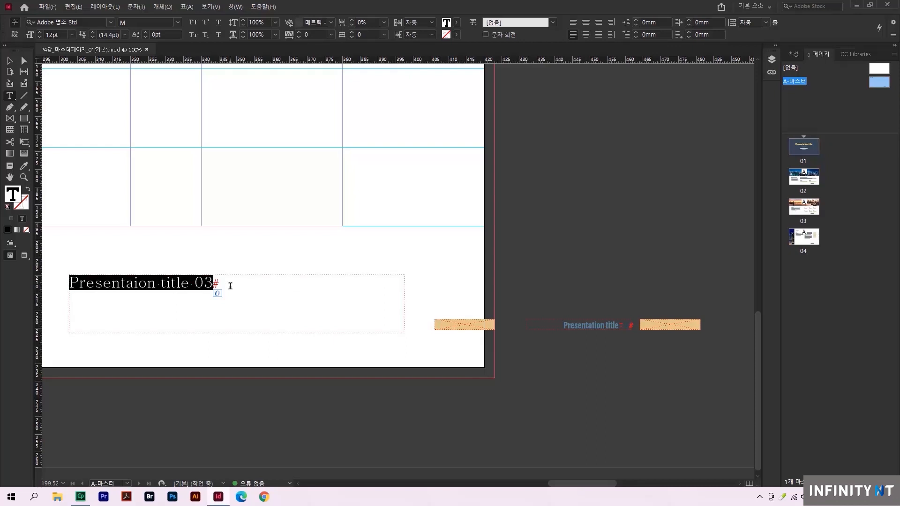
click(230, 285)
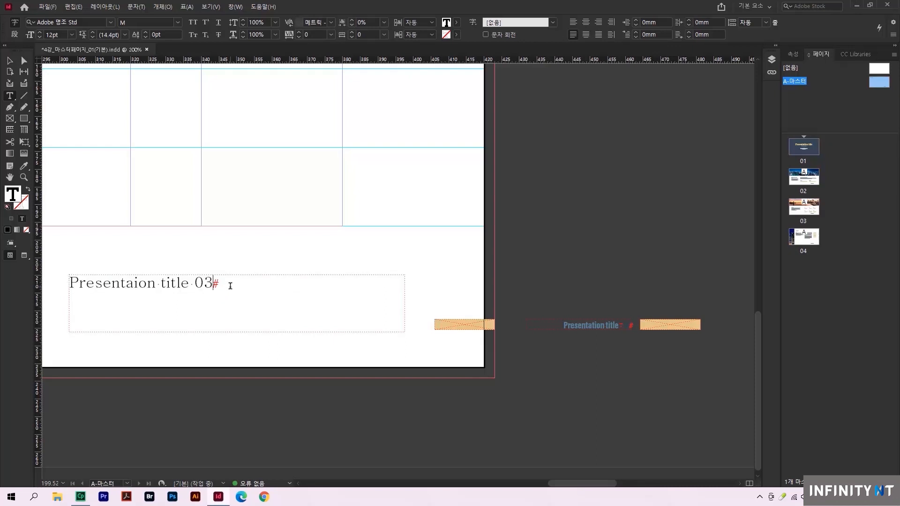
Select the whole "Presentaion title 03" line and examine the font choices available for it.
triple_click(134, 283)
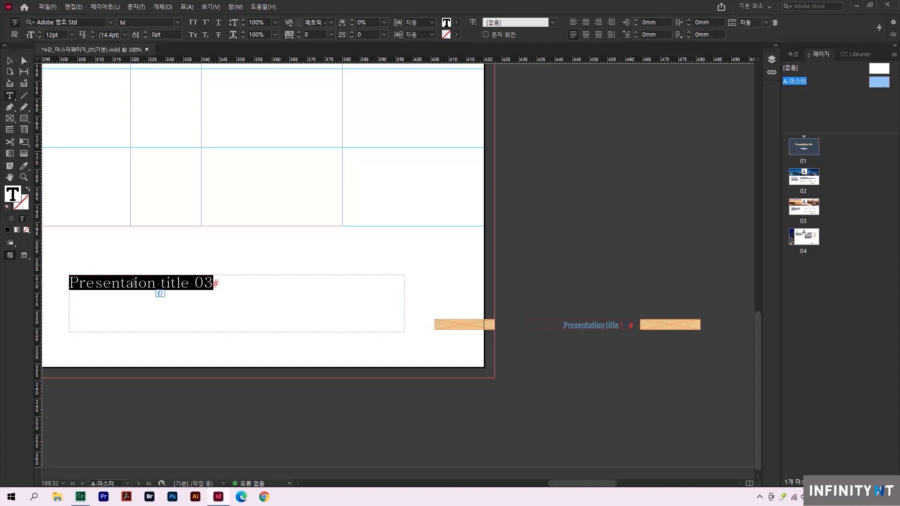
click(111, 23)
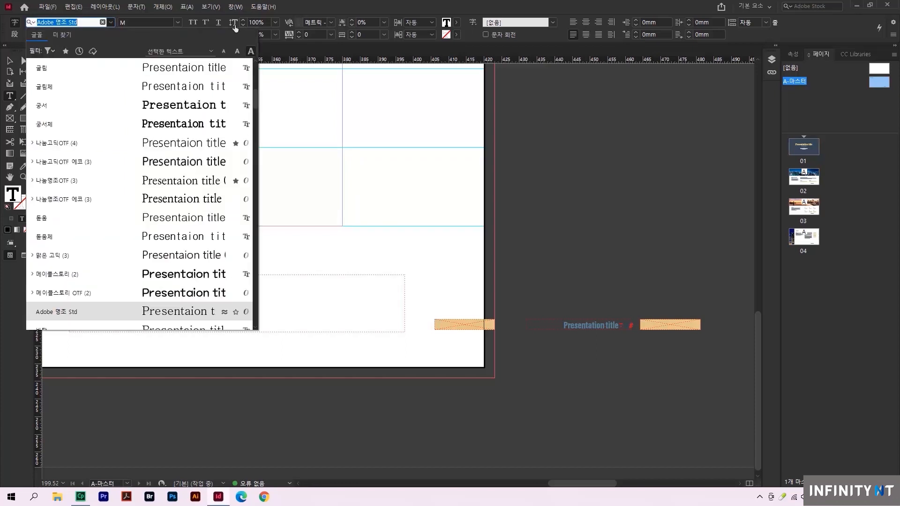
click(791, 54)
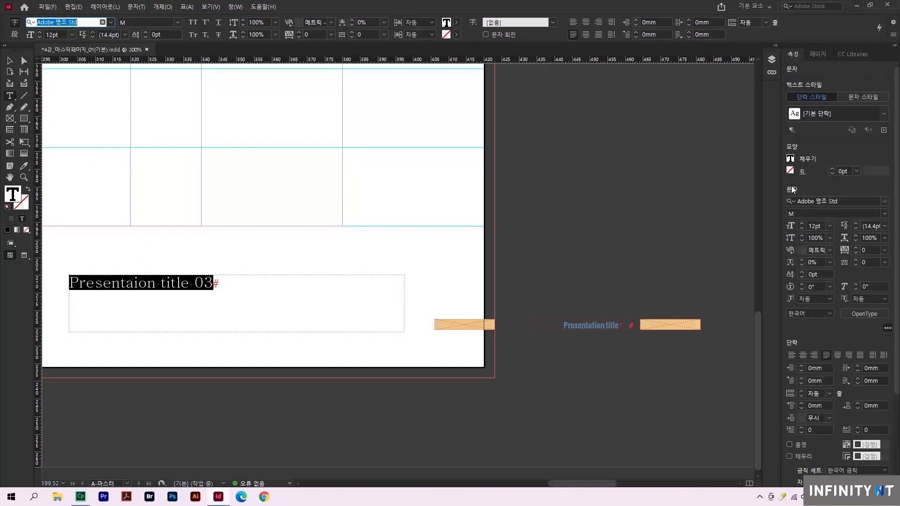
click(885, 202)
click(885, 201)
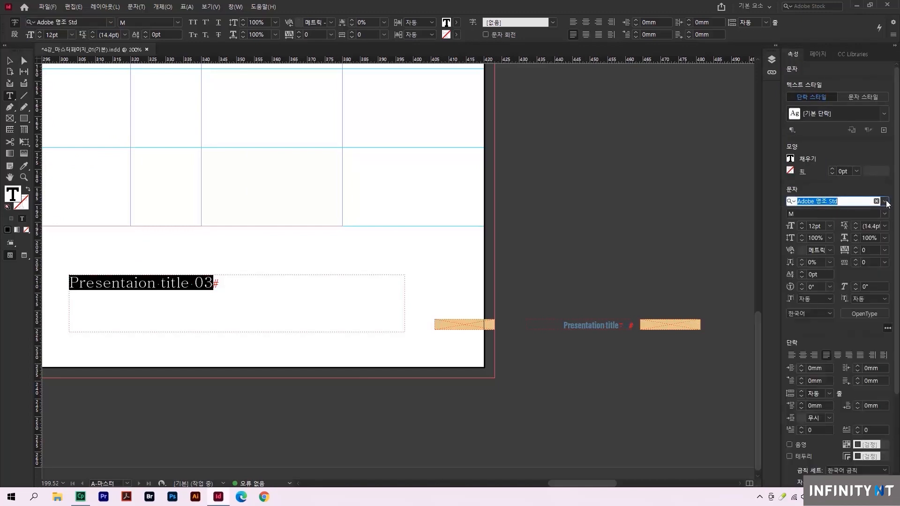
Show the floating Character (문자) settings for the selected line and examine the font list there.
click(235, 7)
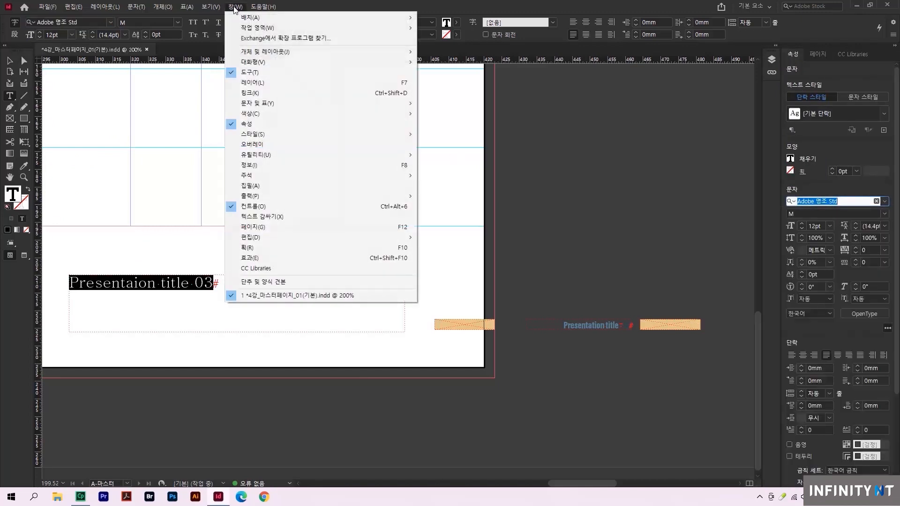
mouse_move(243, 105)
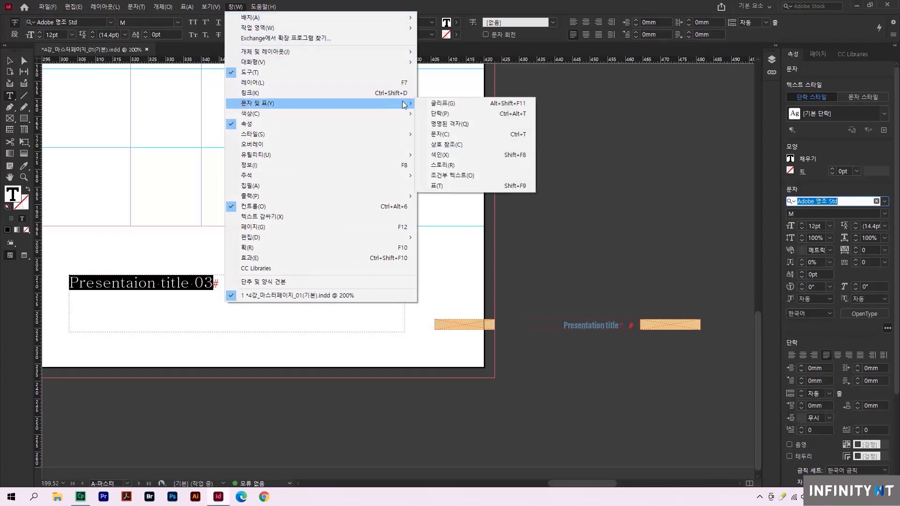
click(444, 135)
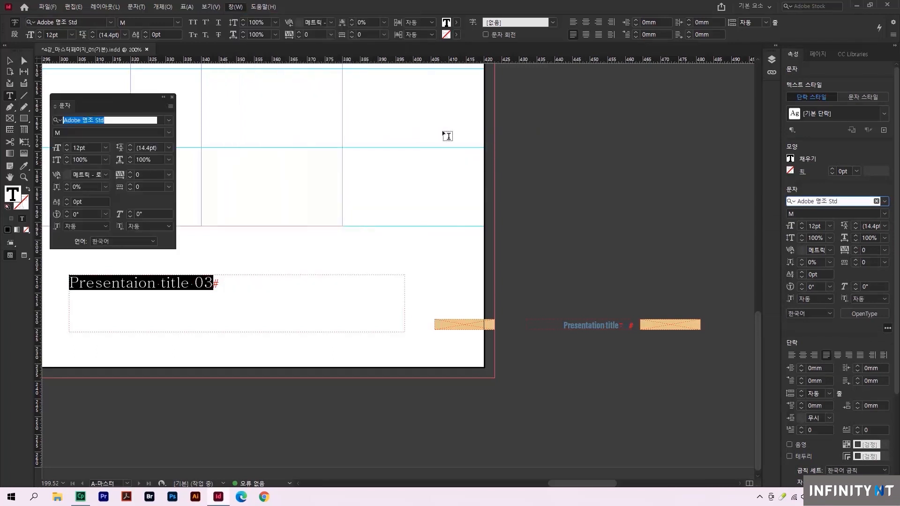
click(169, 120)
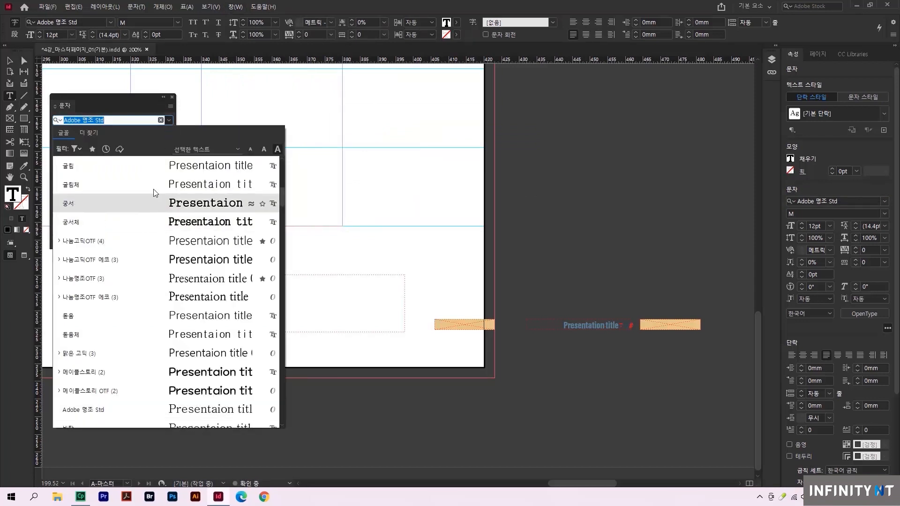
click(141, 111)
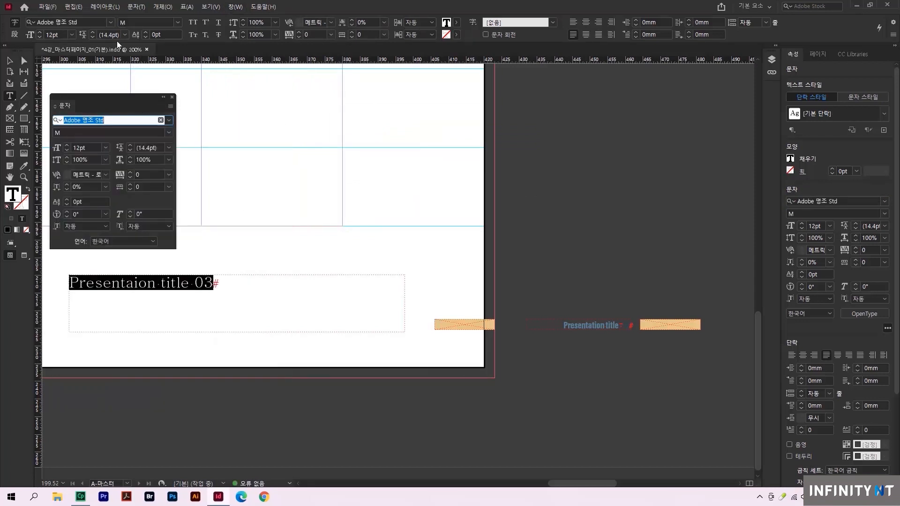
Mark Calibri as a favorite font and check the font list filtered to favorites only, restoring the full list.
click(110, 23)
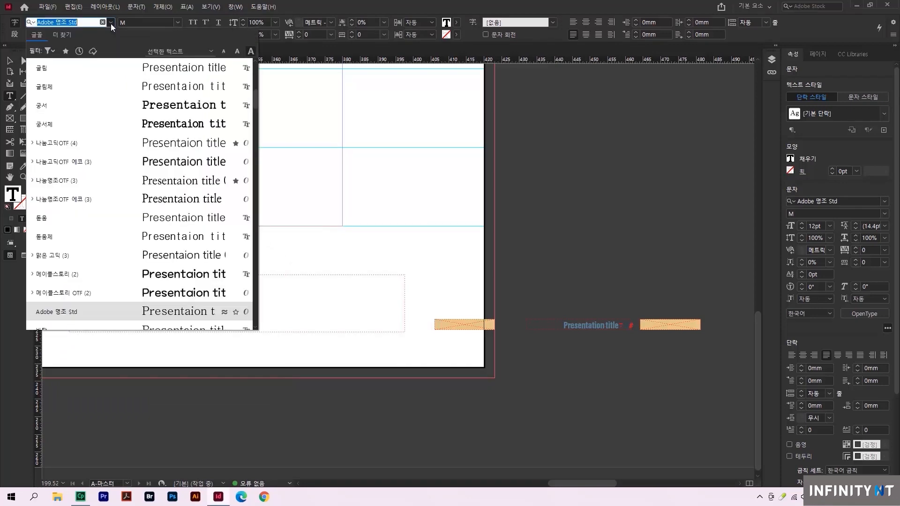
scroll(170, 155, down, 4)
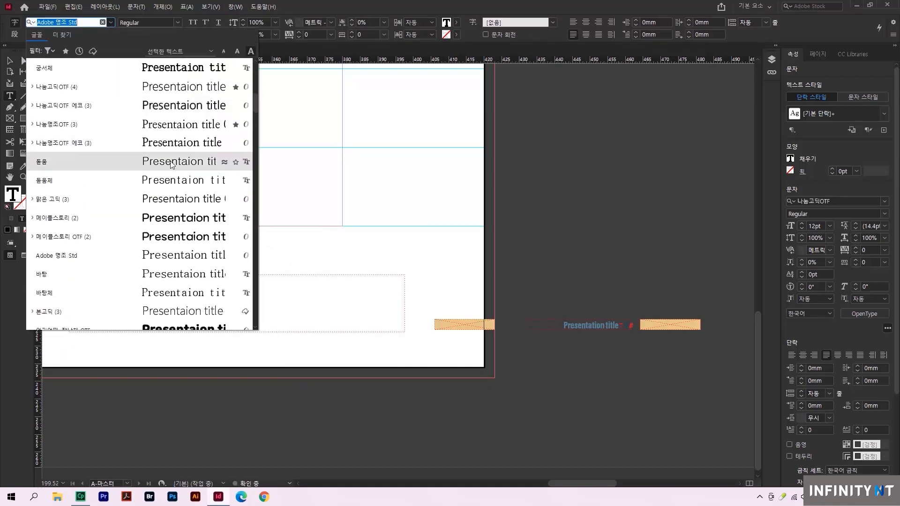
scroll(169, 173, down, 4)
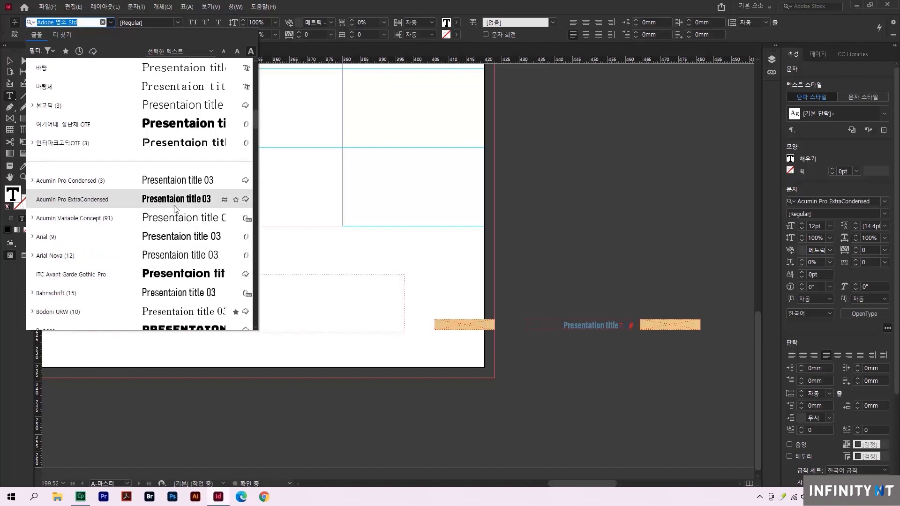
scroll(173, 201, down, 2)
scroll(175, 215, down, 2)
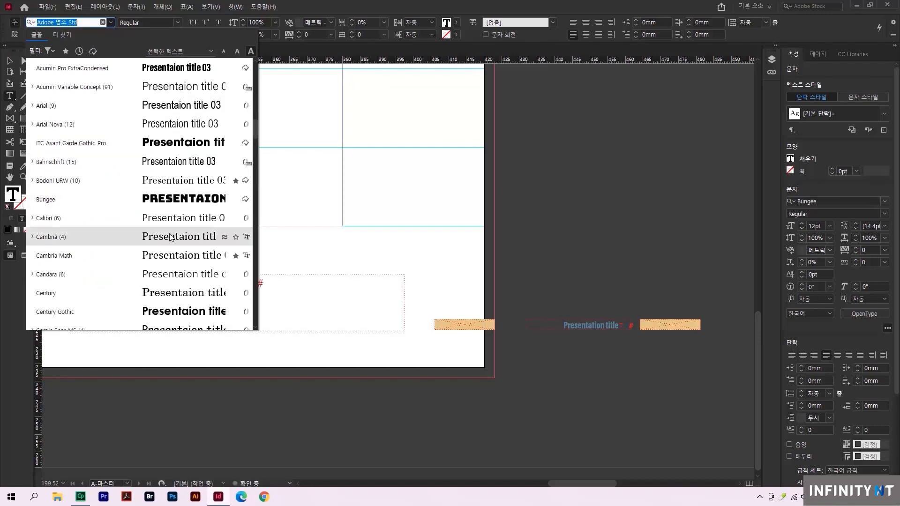
click(236, 218)
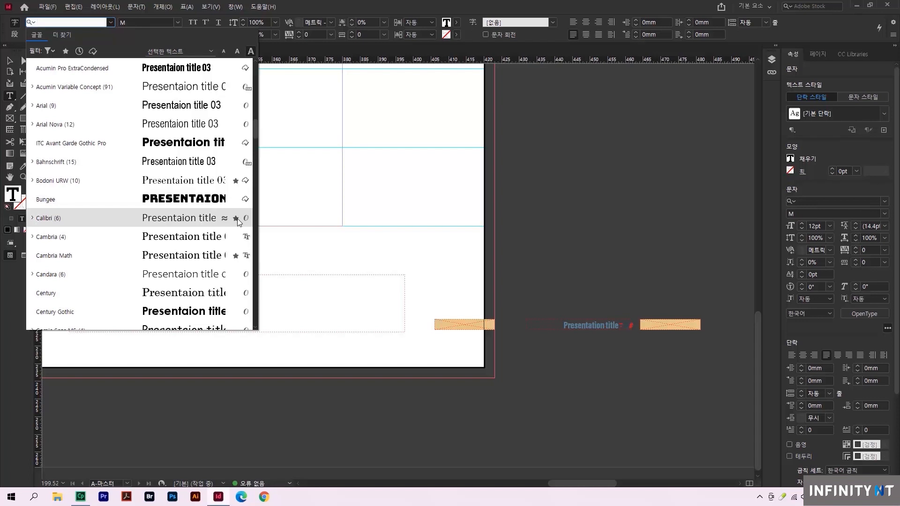
click(65, 52)
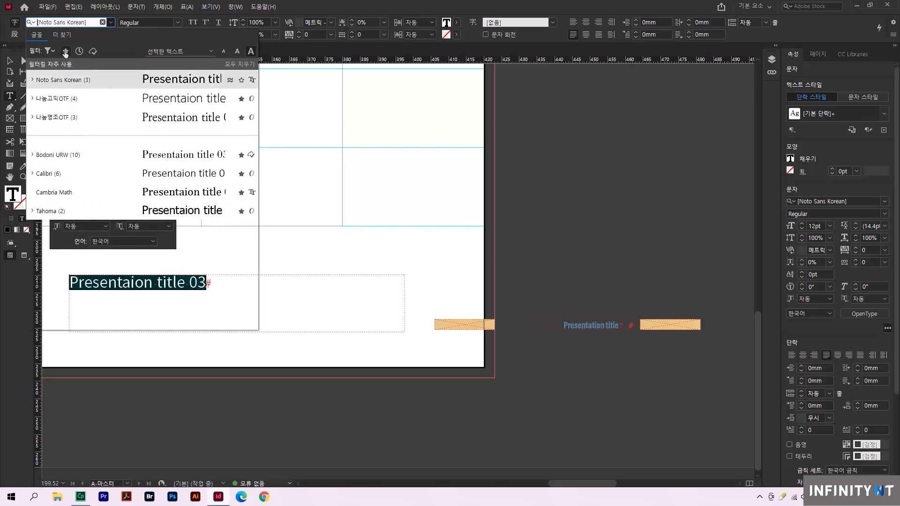
click(65, 51)
Set the font of the "Presentaion title 03" line to Bahnschrift.
scroll(202, 161, down, 5)
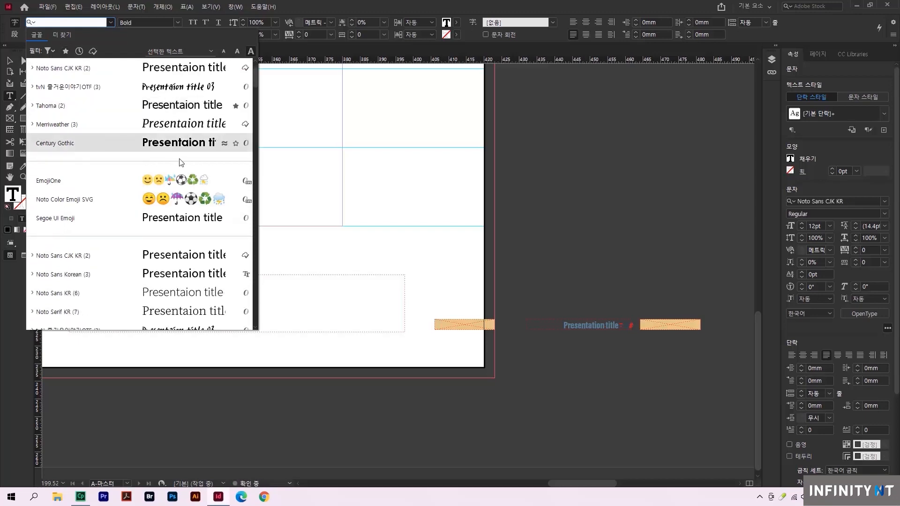
scroll(201, 159, down, 1)
drag(255, 102, 252, 70)
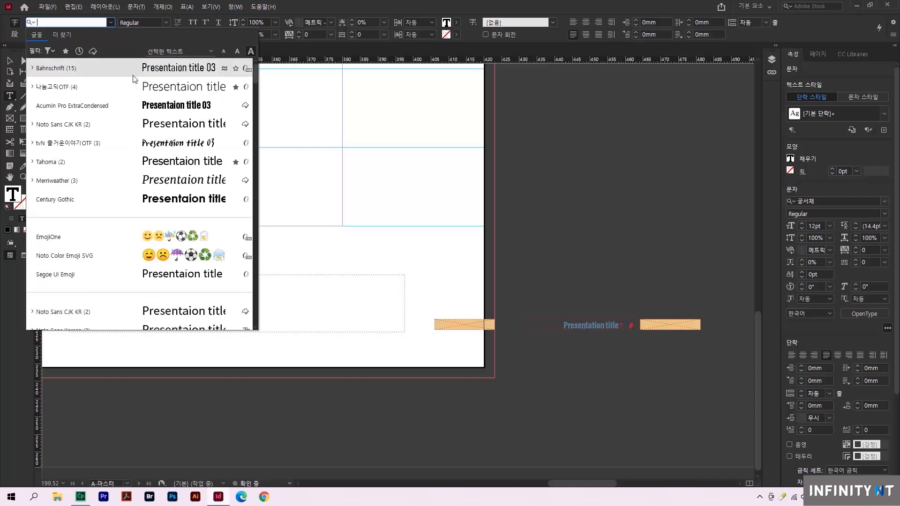
click(134, 76)
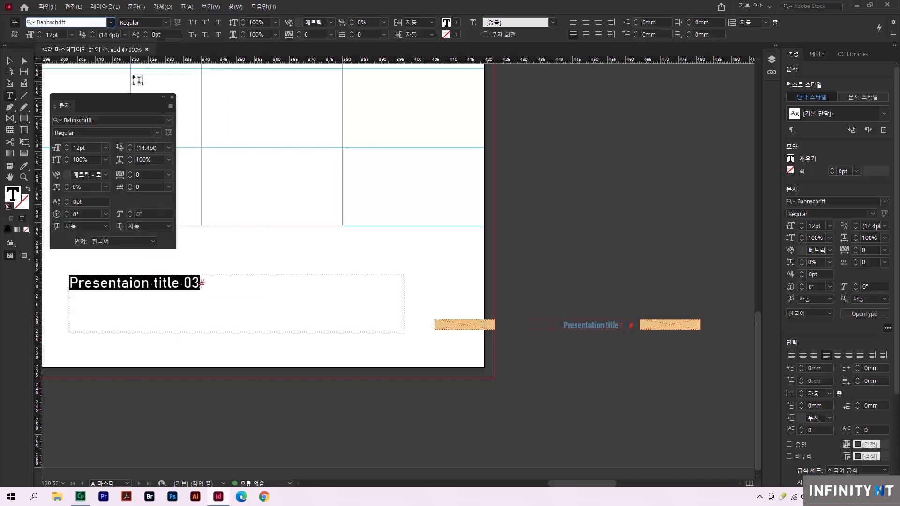
click(215, 290)
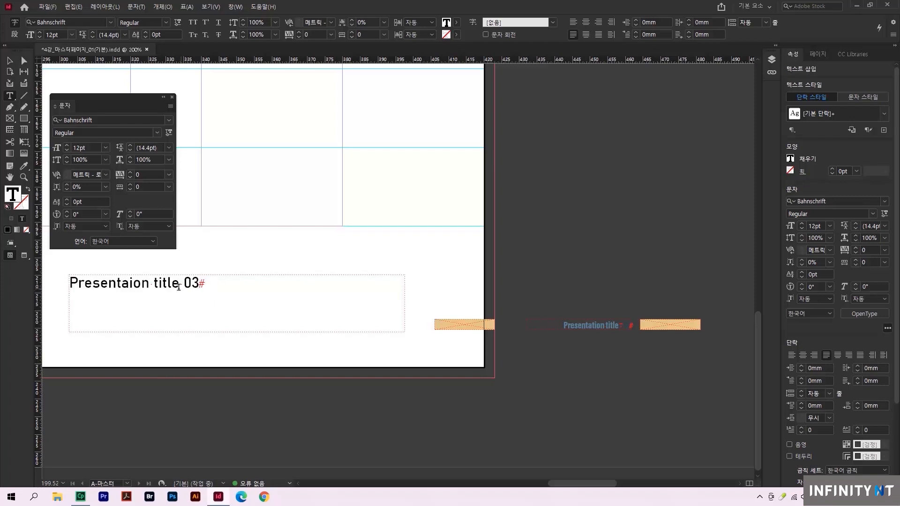
Color the words "Presentaion title" with the C=70 M=45 Y=36 K=0 swatch, leaving out the number.
drag(178, 286, 56, 281)
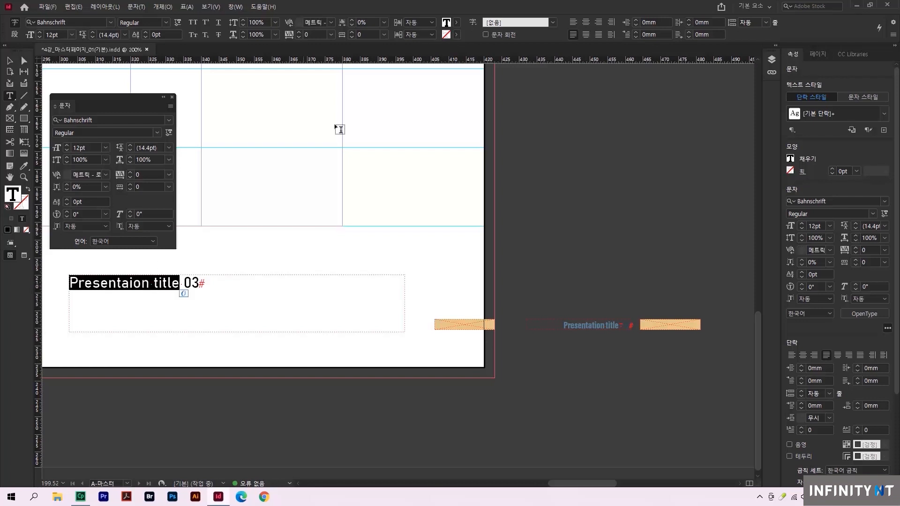
click(457, 23)
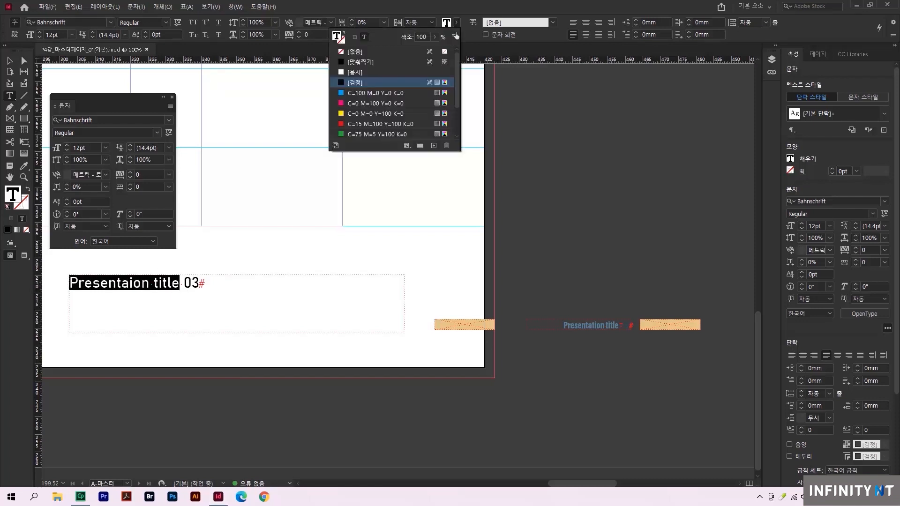
drag(457, 65, 457, 116)
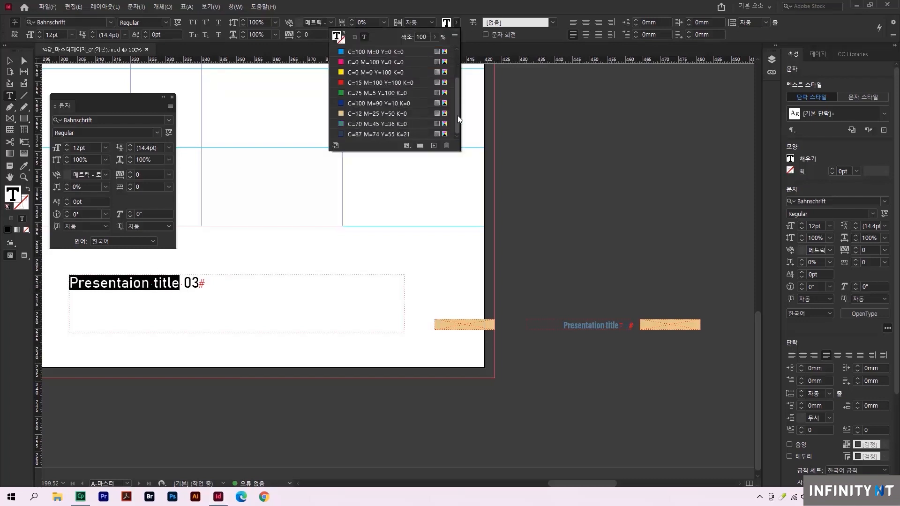
click(404, 124)
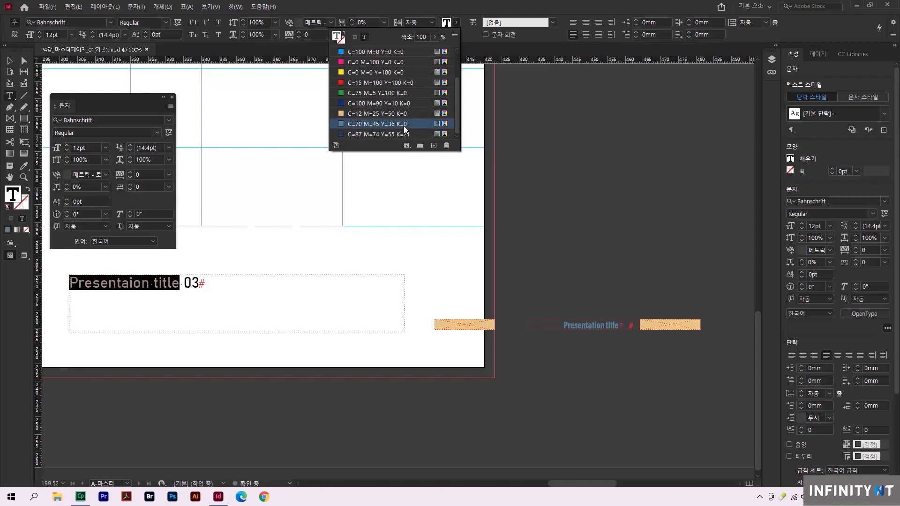
Bring up the floating Swatches (색상 견본) list and color the number 03 with the C=87 M=74 Y=55 K=21 swatch.
click(188, 284)
double_click(189, 284)
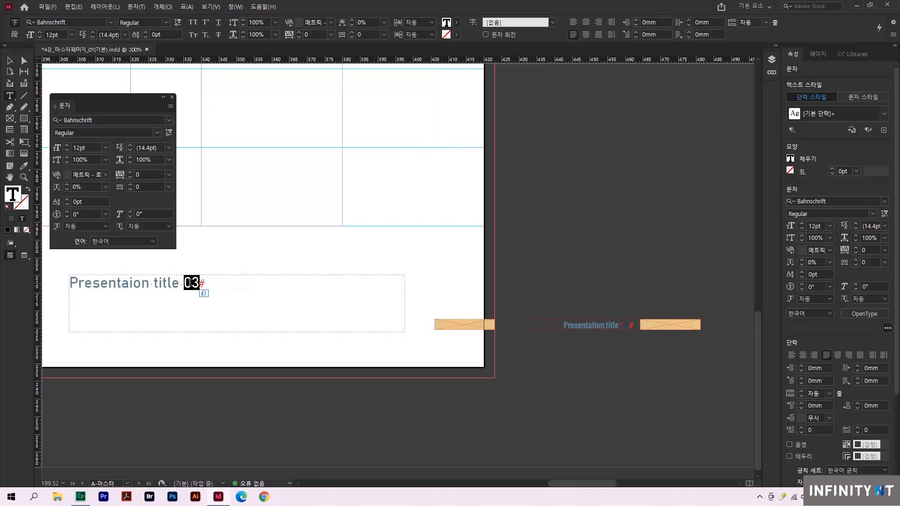
click(790, 160)
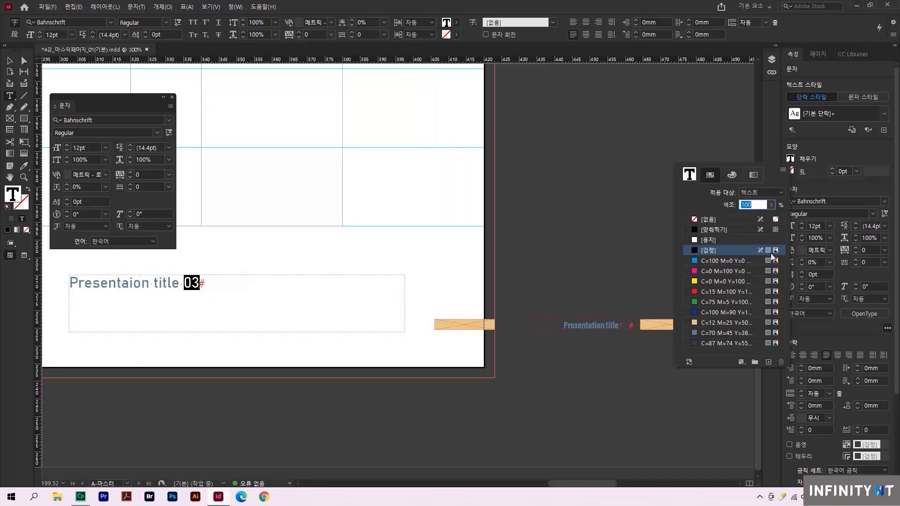
click(234, 7)
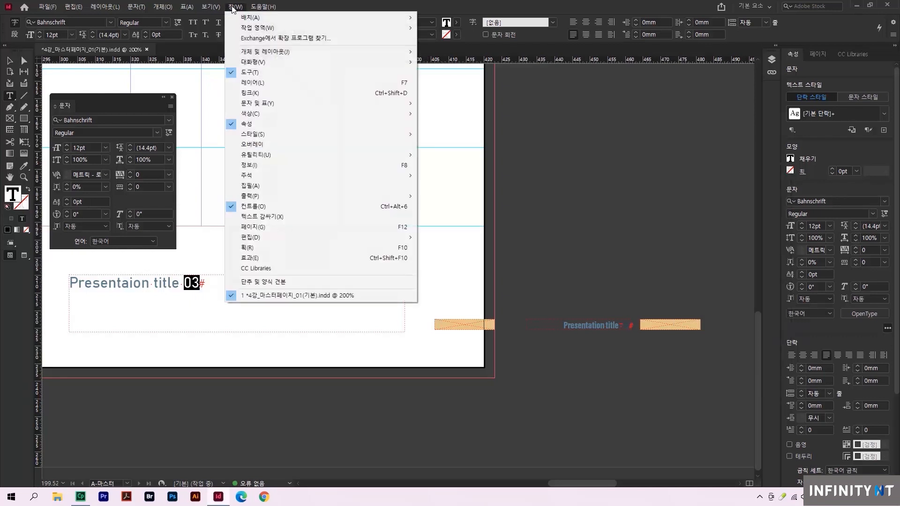
mouse_move(246, 118)
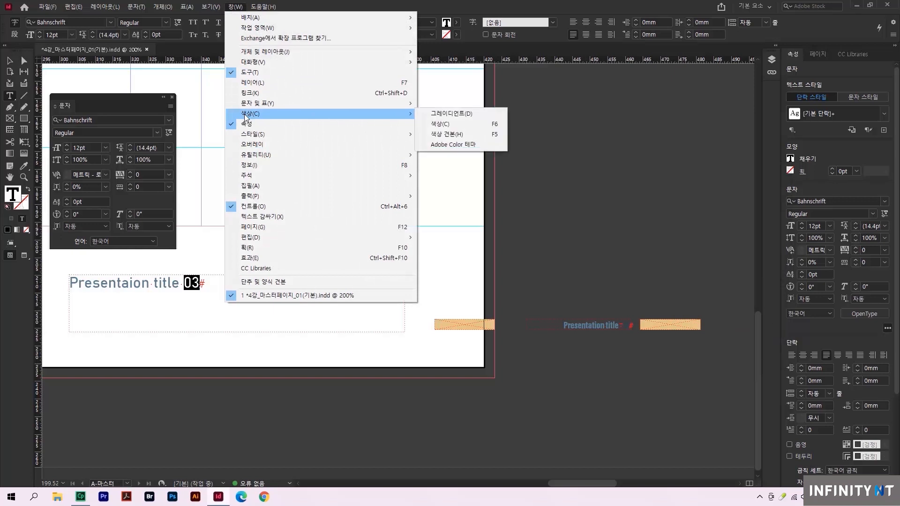
click(446, 135)
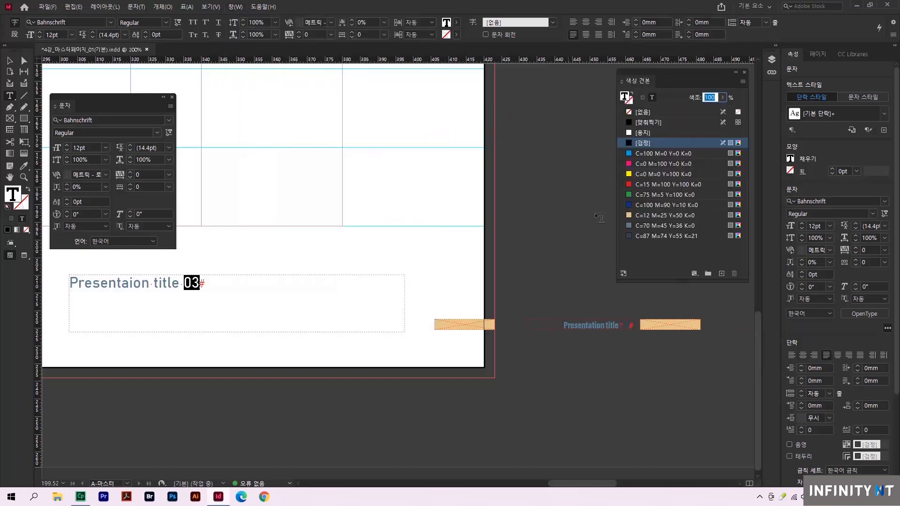
click(667, 236)
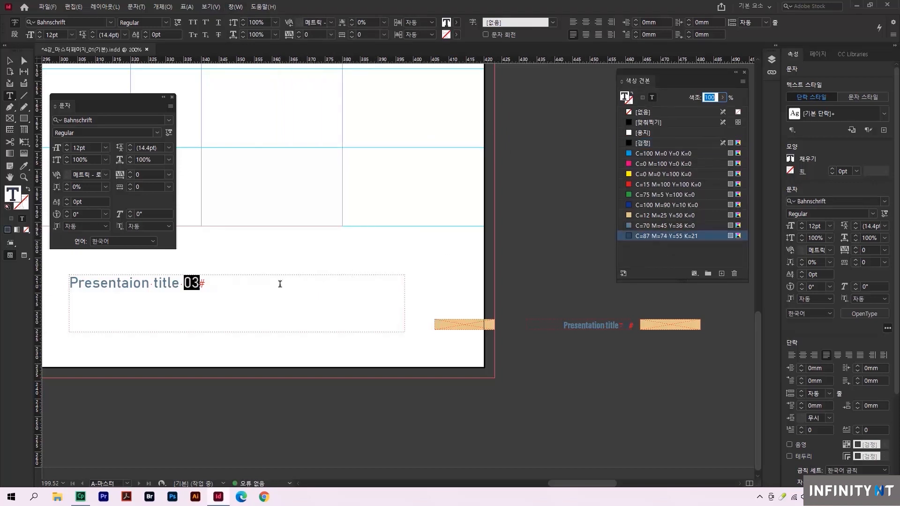
Select the title's text frame as an object and apply the C=0 M=0 Y=100 K=0 swatch to all its text.
click(9, 61)
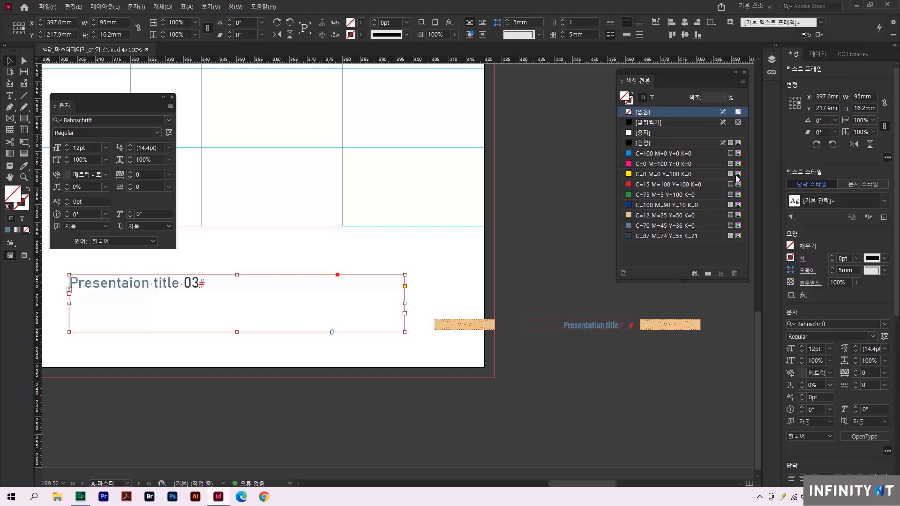
click(790, 246)
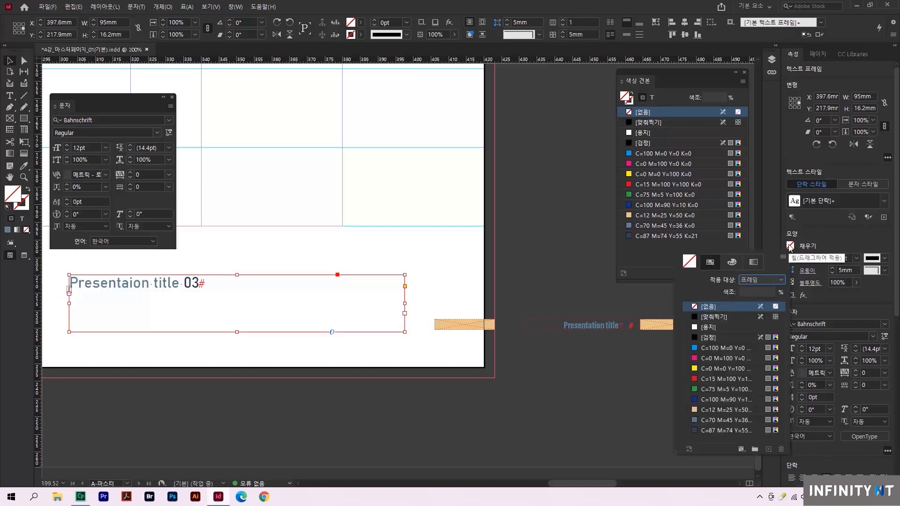
click(781, 281)
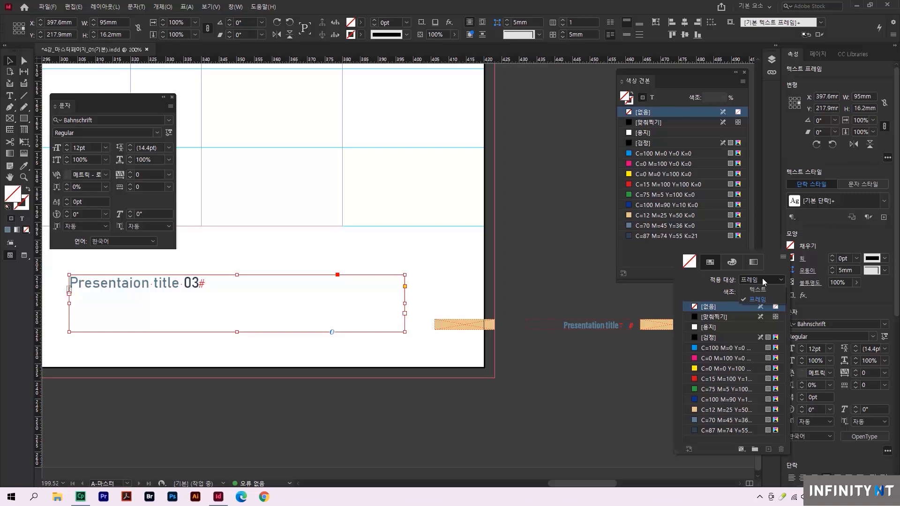
click(763, 290)
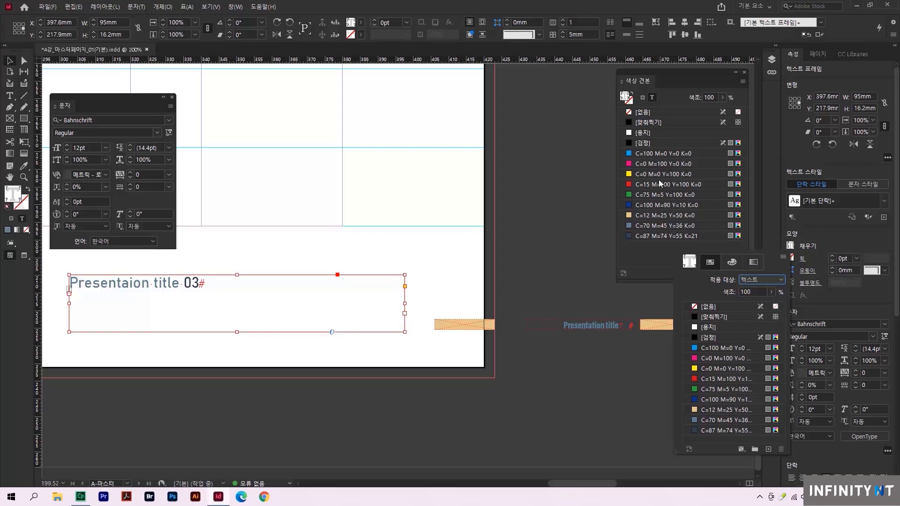
click(642, 176)
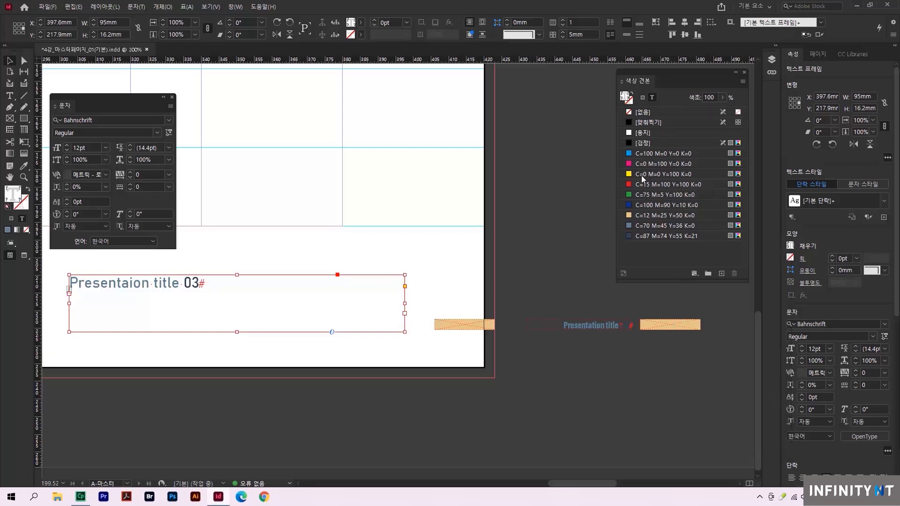
click(641, 173)
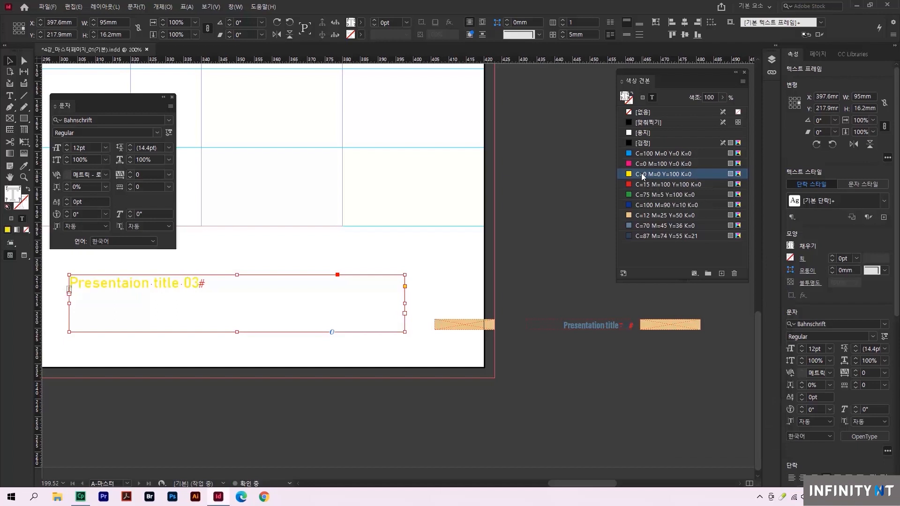
Switch the color target to the frame (프레임) and fill it with the C=100 M=0 Y=0 K=0 swatch.
click(790, 245)
click(777, 279)
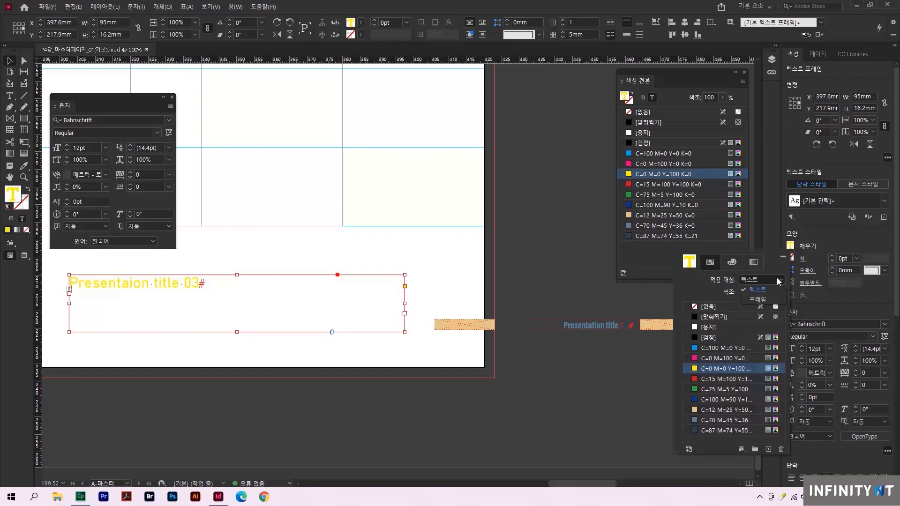
click(766, 302)
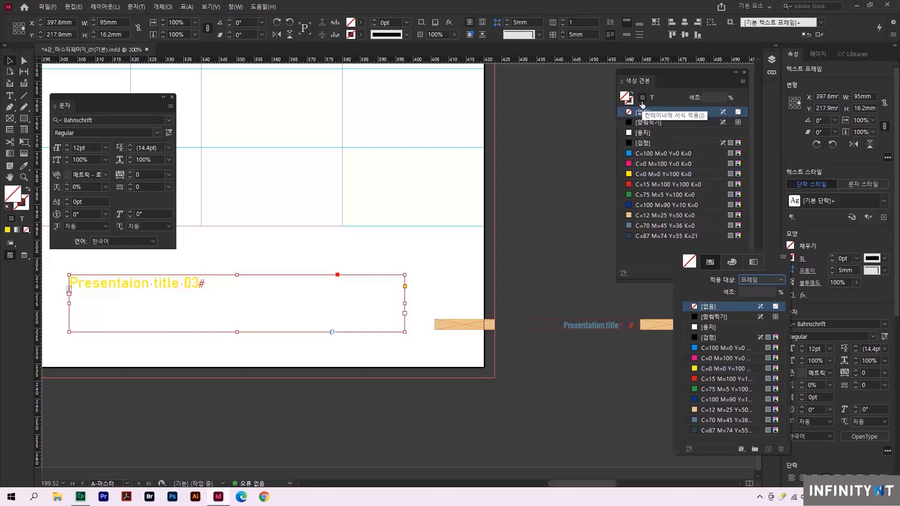
click(650, 153)
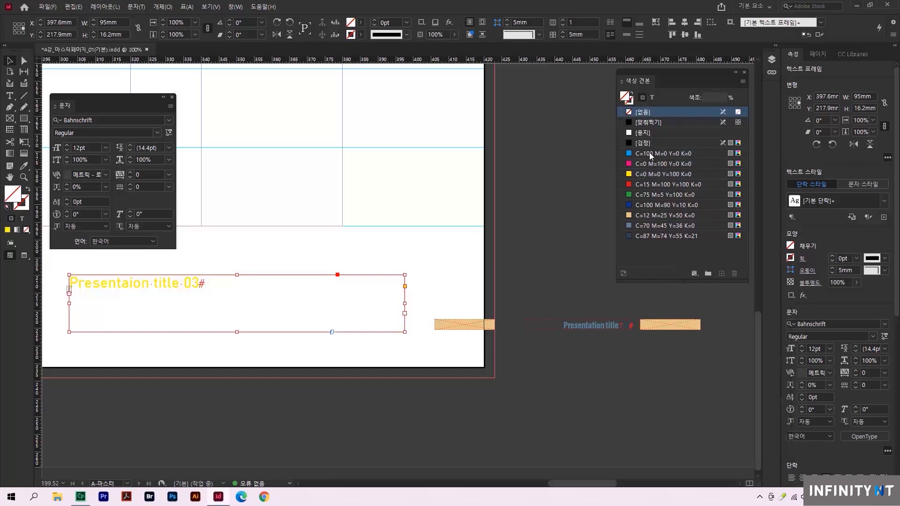
click(649, 152)
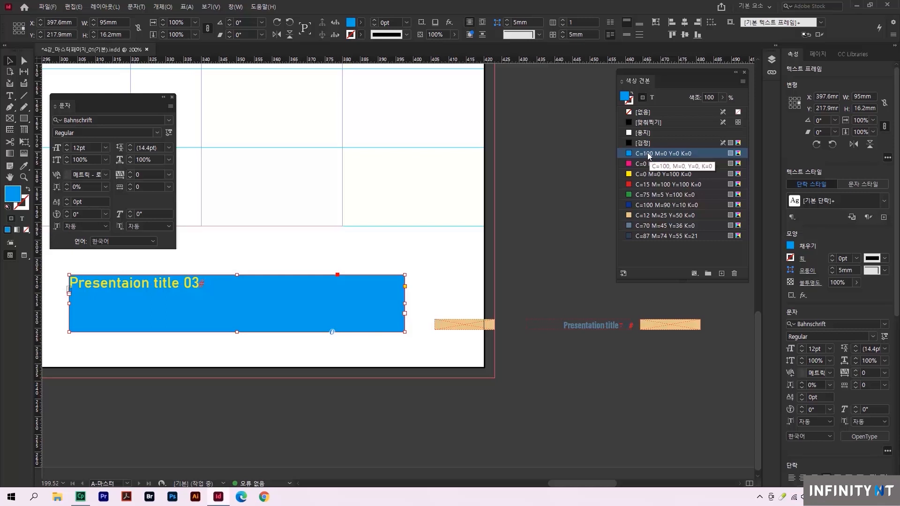
Give the title frame a black ([검정]) stroke, and swap its fill and stroke colors back and forth.
click(630, 101)
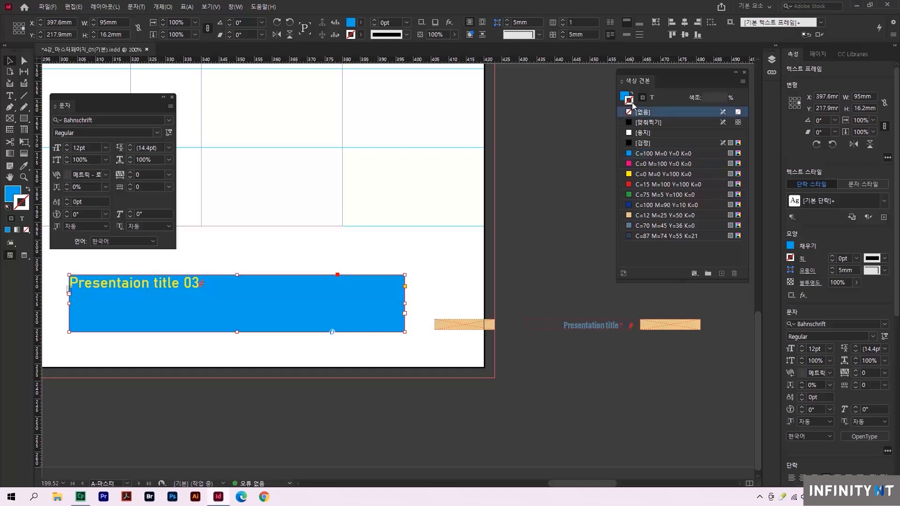
click(640, 143)
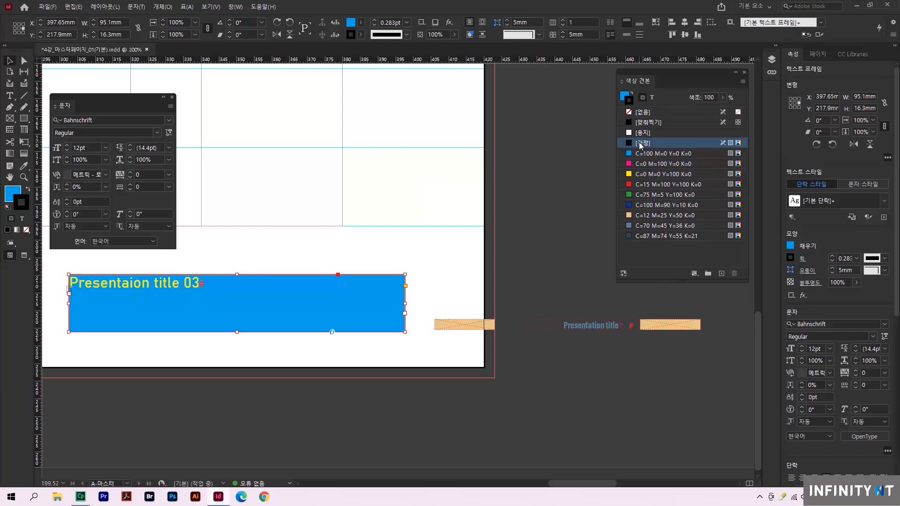
click(632, 94)
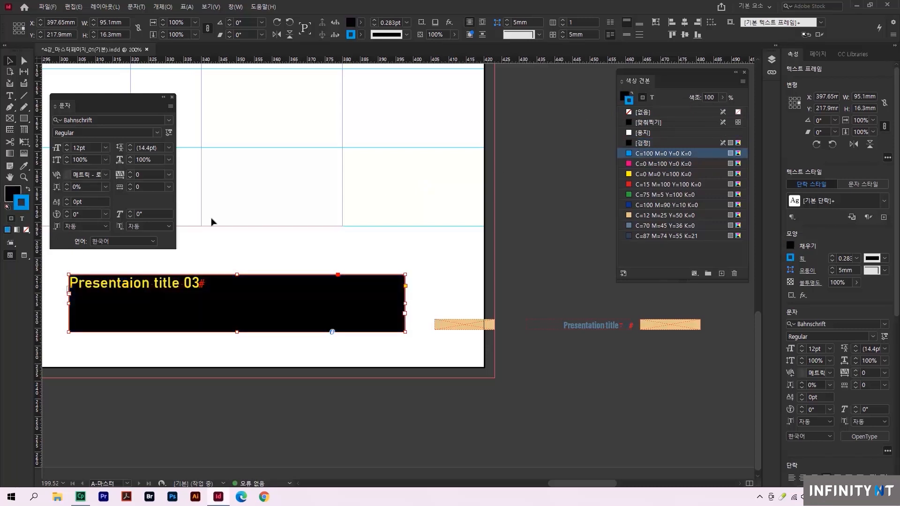
click(28, 189)
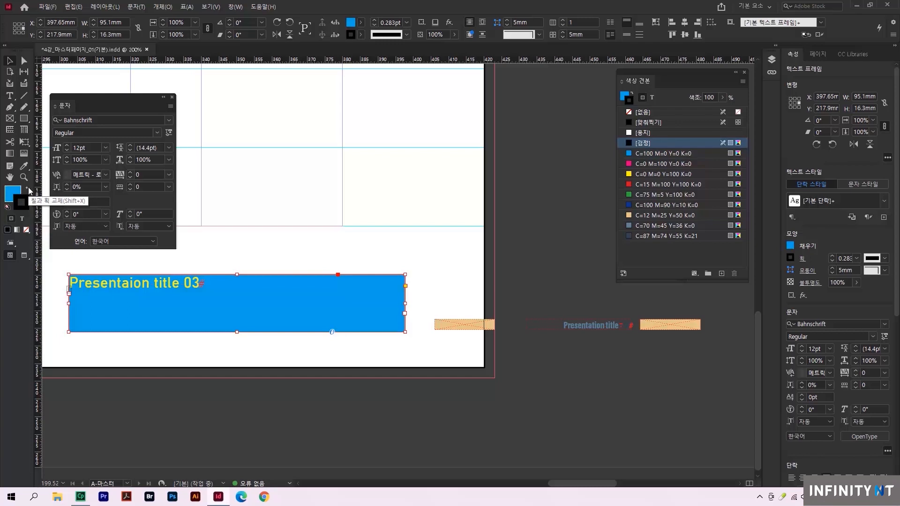
Remove the title frame's stroke and fill, and color all its text with the C=87 M=74 Y=55 K=21 swatch.
click(25, 231)
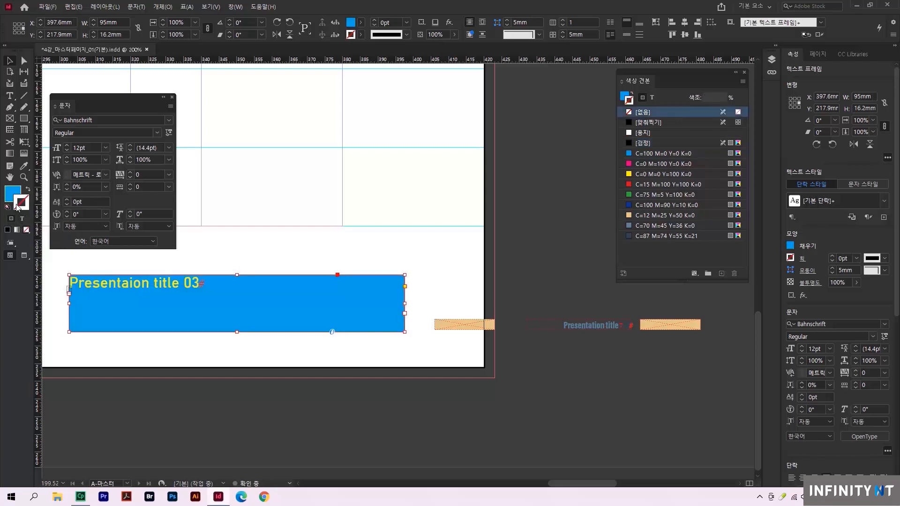
click(26, 232)
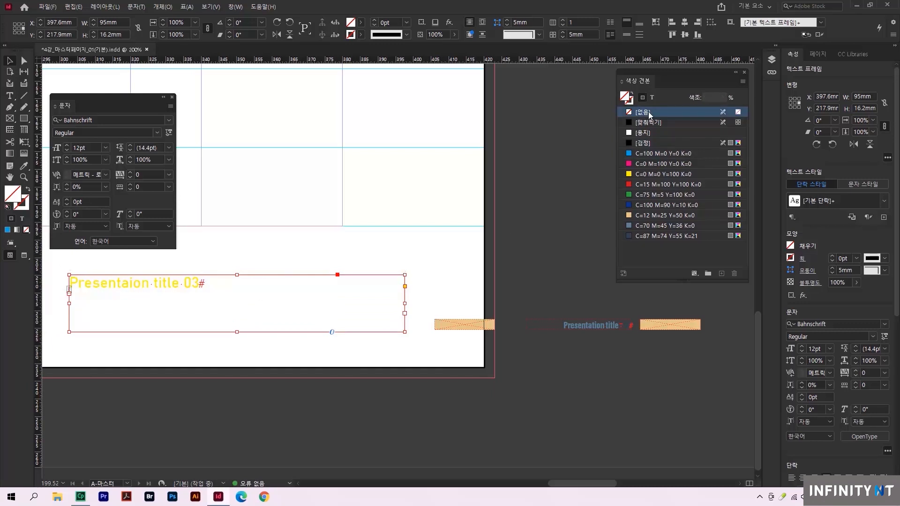
click(652, 98)
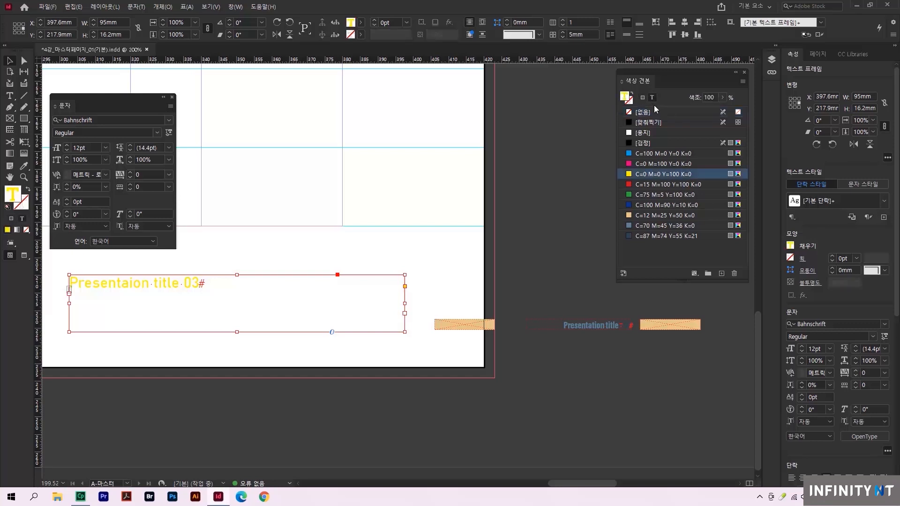
click(642, 236)
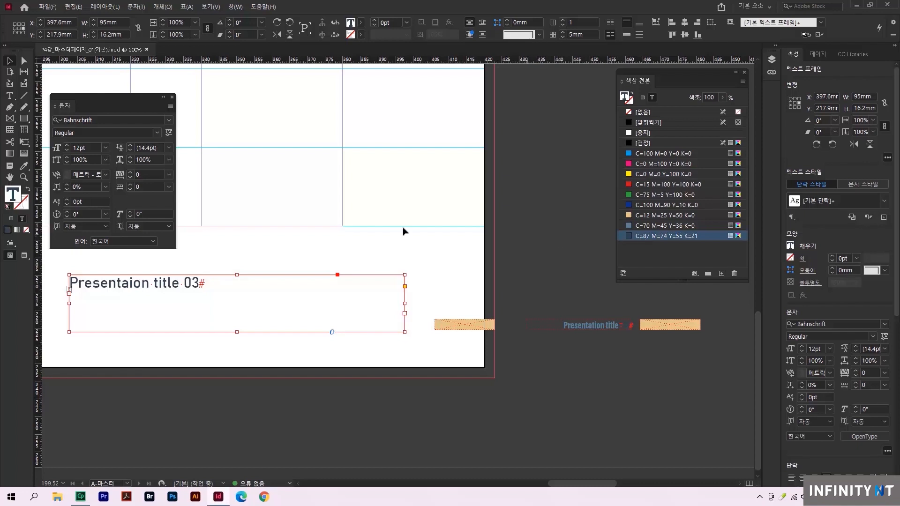
Color only the number 03 in the title line with the C=70 M=45 Y=36 K=0 swatch.
click(243, 286)
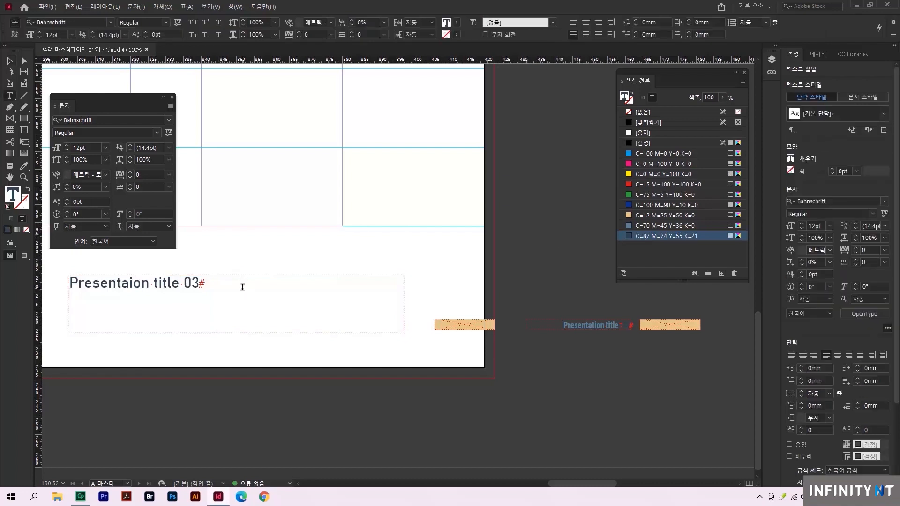
drag(200, 283, 184, 282)
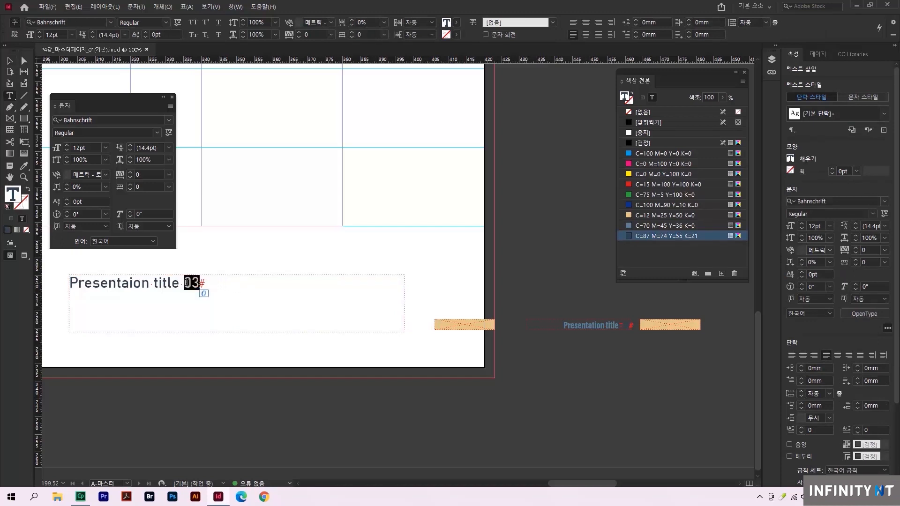
click(646, 226)
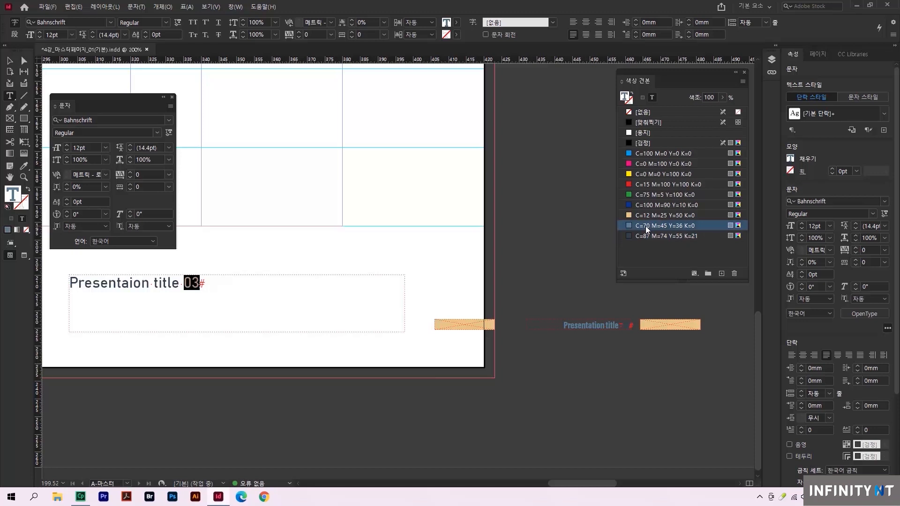
click(345, 293)
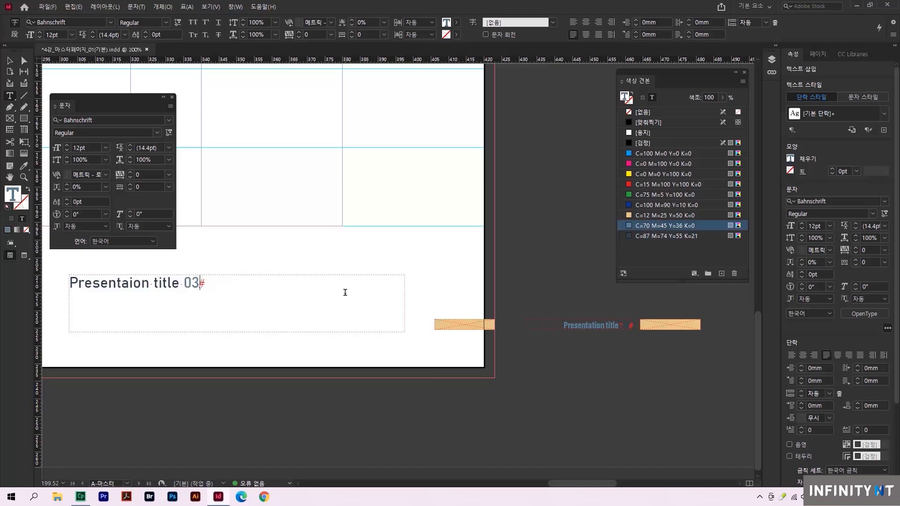
Set the font size of the whole "Presentaion title 03" line to 8 pt.
key(ctrl+a)
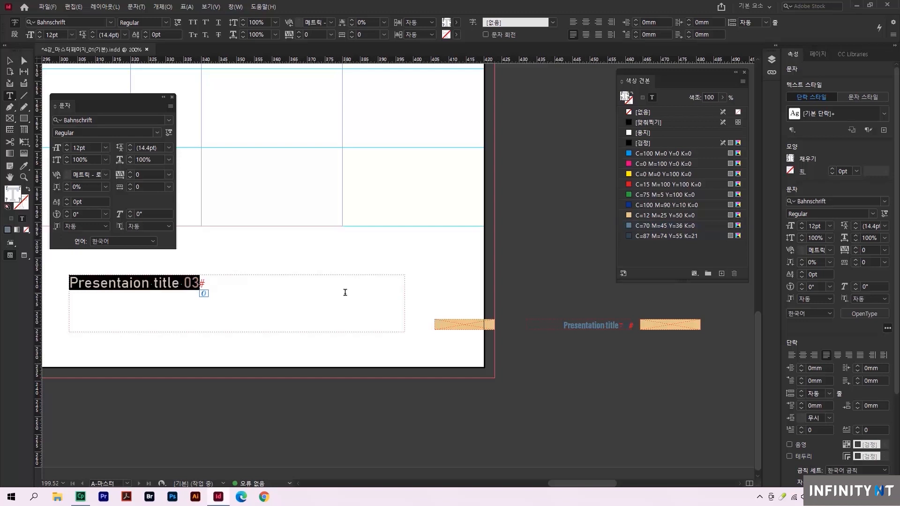
click(30, 33)
text(8)
key(Return)
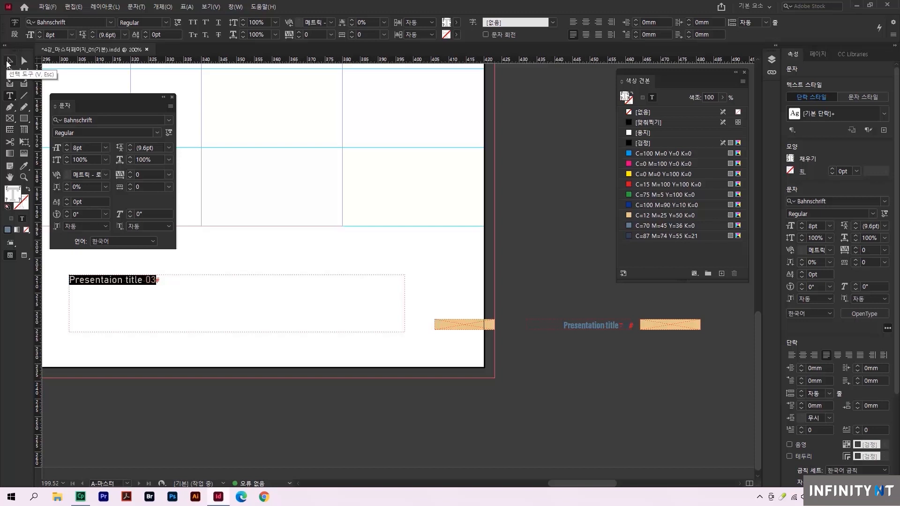
Compare left, center and right paragraph alignment for the title line, settling on right alignment.
click(164, 282)
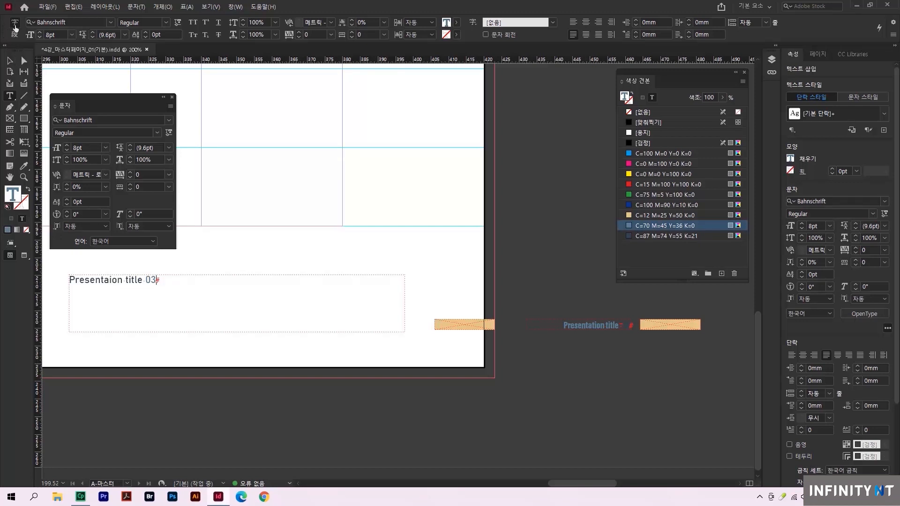
click(599, 23)
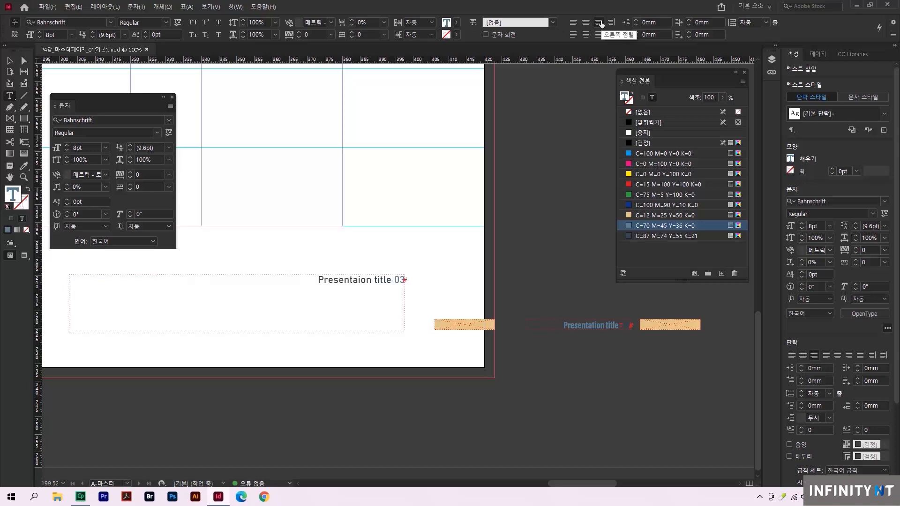
click(572, 22)
click(585, 23)
click(599, 23)
Try vertical center alignment of the text within the title frame, and return it to top alignment.
click(6, 61)
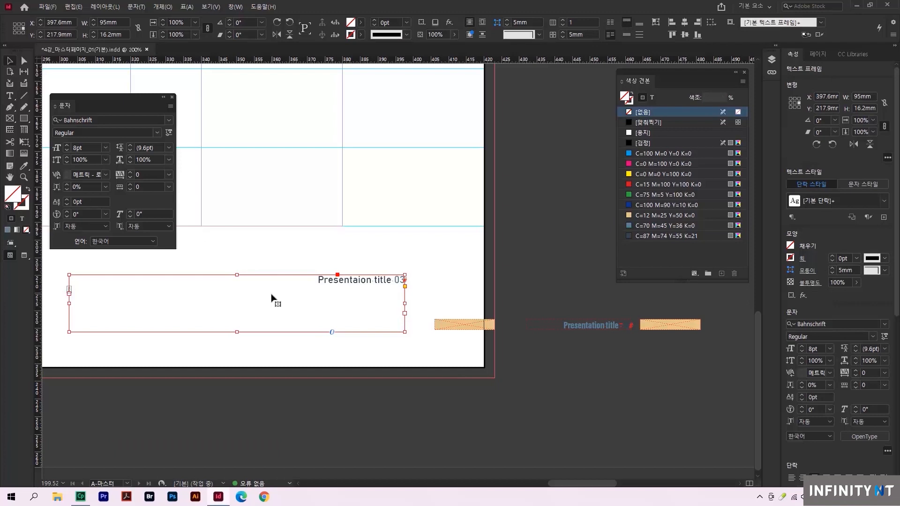
click(638, 24)
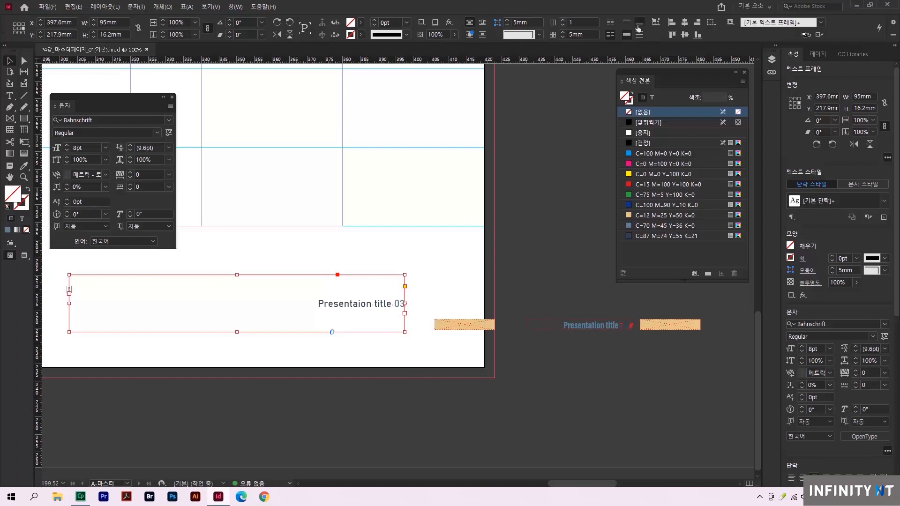
click(638, 28)
click(626, 22)
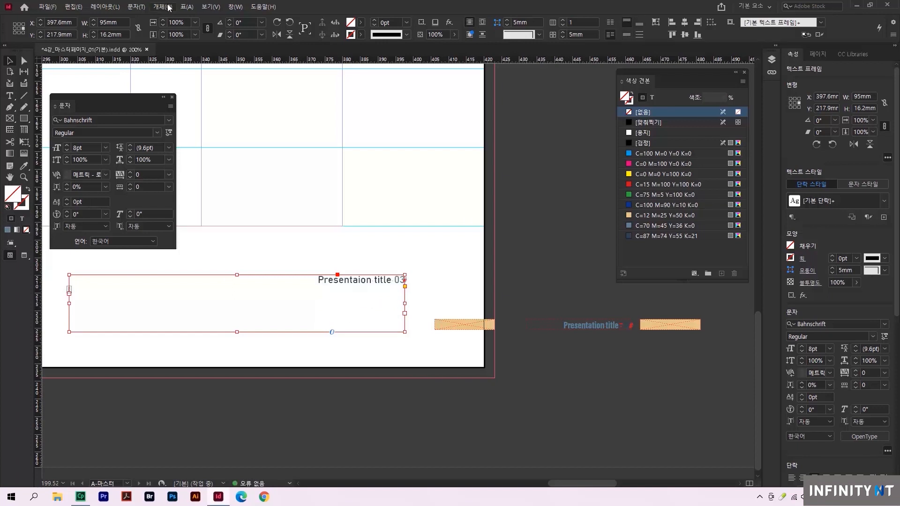
Set the title frame's vertical justification to center (가운데) in the text frame options.
click(162, 7)
click(196, 178)
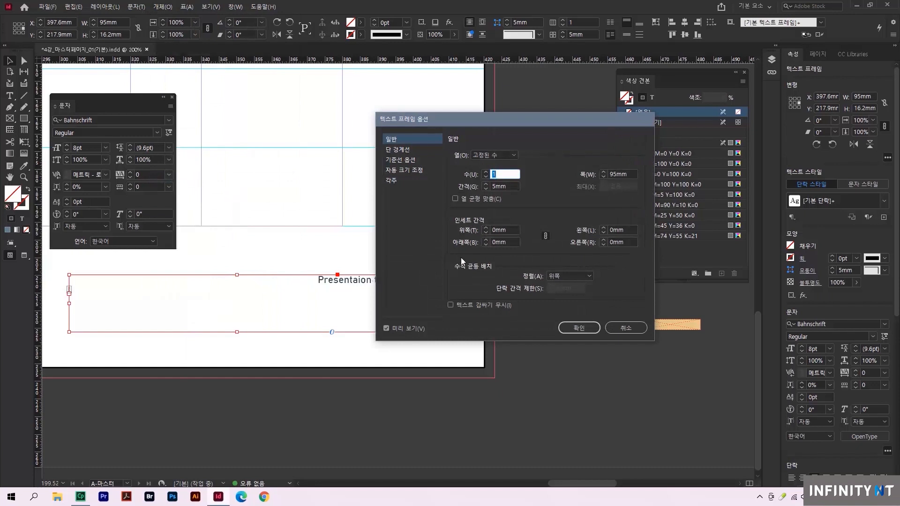
drag(524, 122, 559, 113)
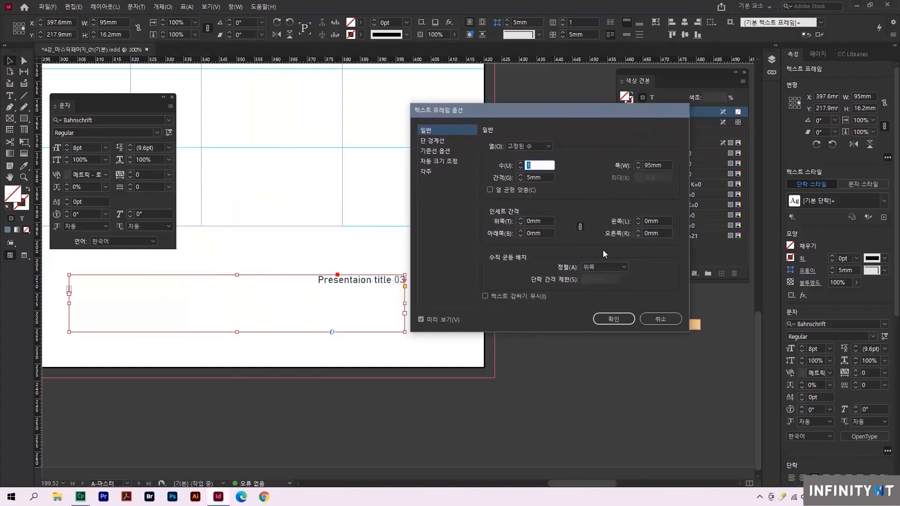
click(609, 267)
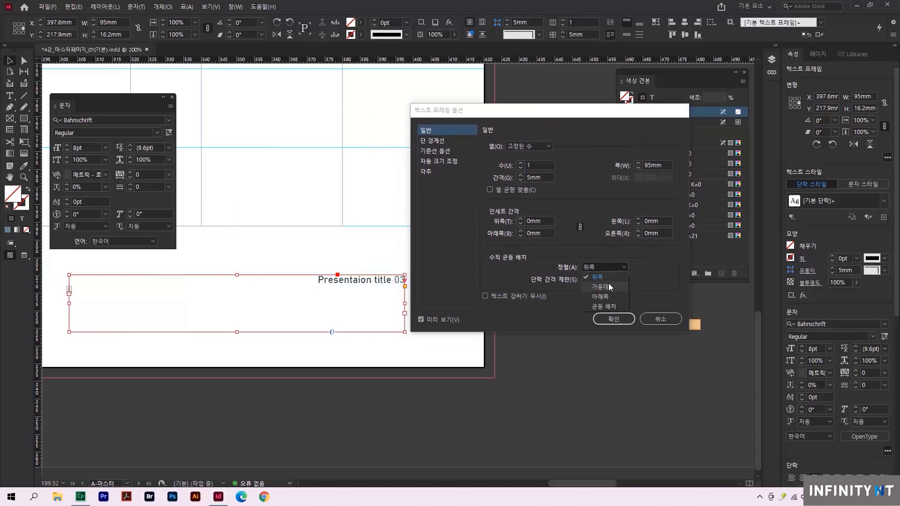
click(608, 285)
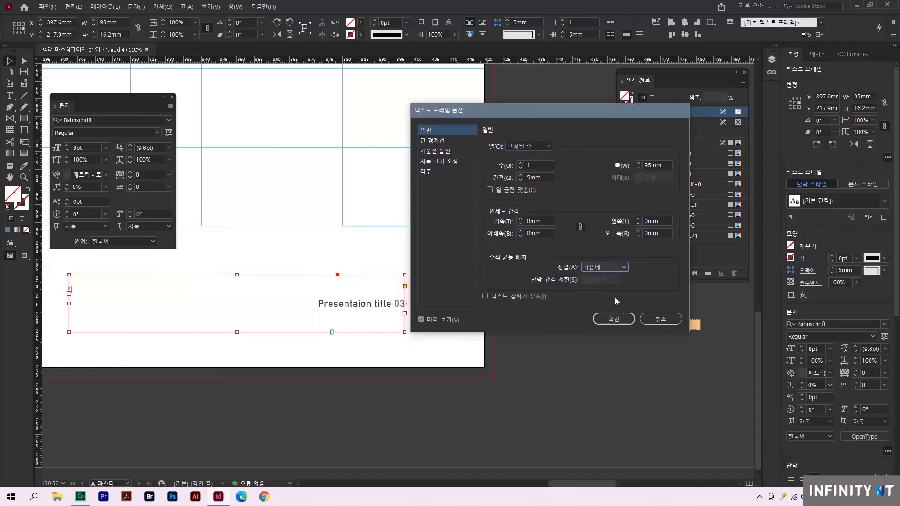
click(617, 316)
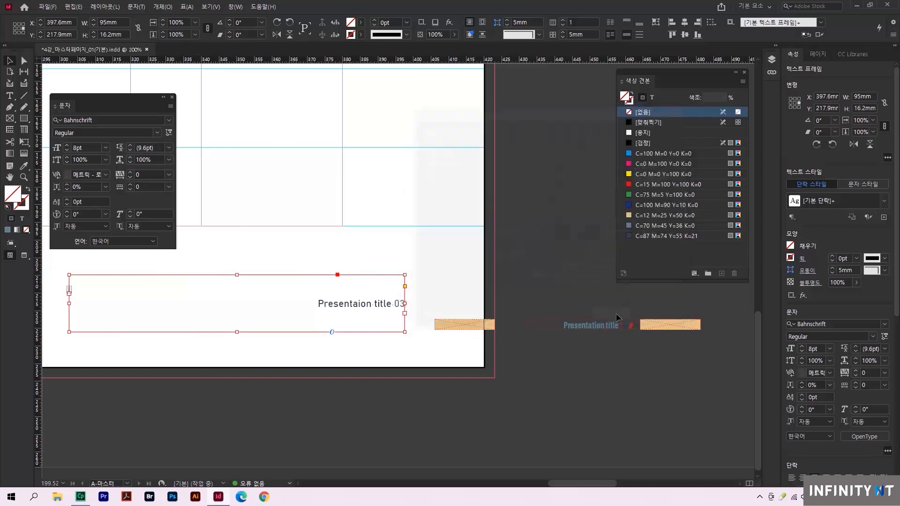
Reopen the title frame's text frame options, switch the preview off and on again, and accept the settings.
right_click(391, 303)
click(434, 241)
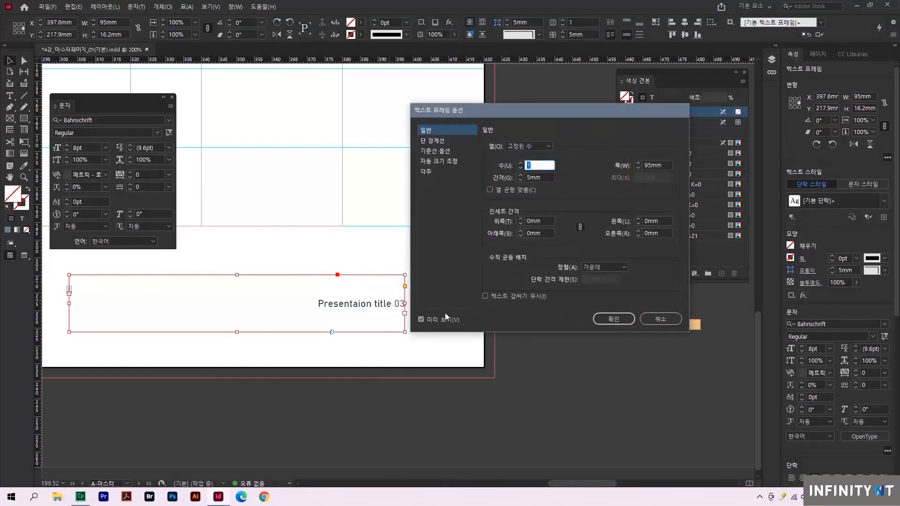
click(448, 321)
click(448, 320)
click(604, 319)
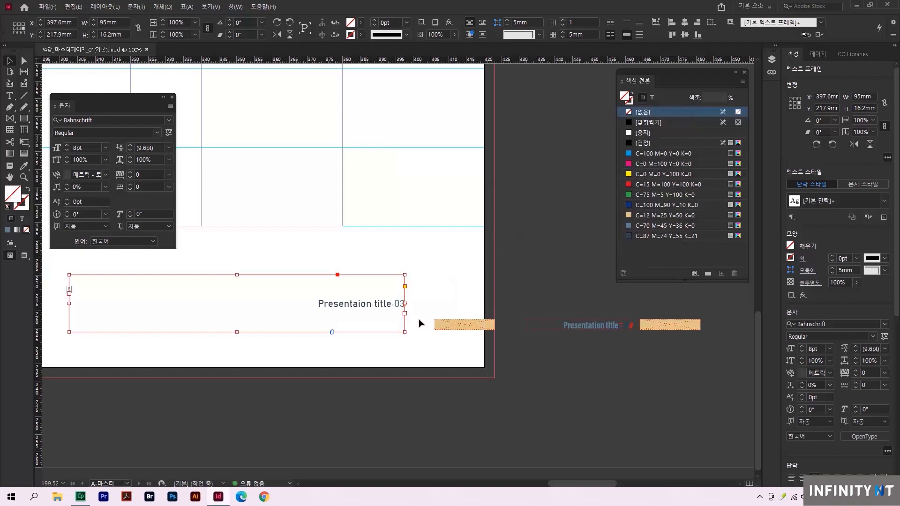
Move the title frame to about X 400.8 mm, Y 223.9 mm beside the orange bar, and display the Align options clear of the footer.
drag(382, 316, 393, 335)
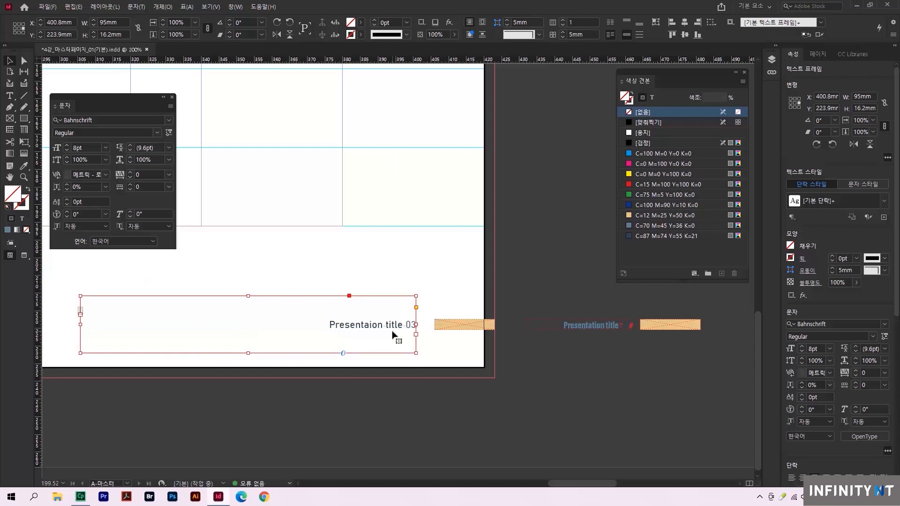
click(236, 7)
mouse_move(257, 53)
click(436, 62)
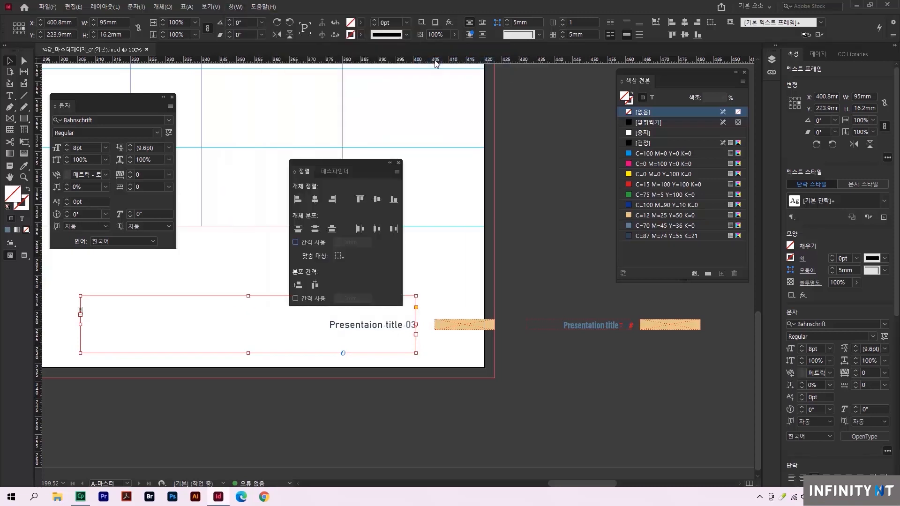
drag(372, 163, 514, 111)
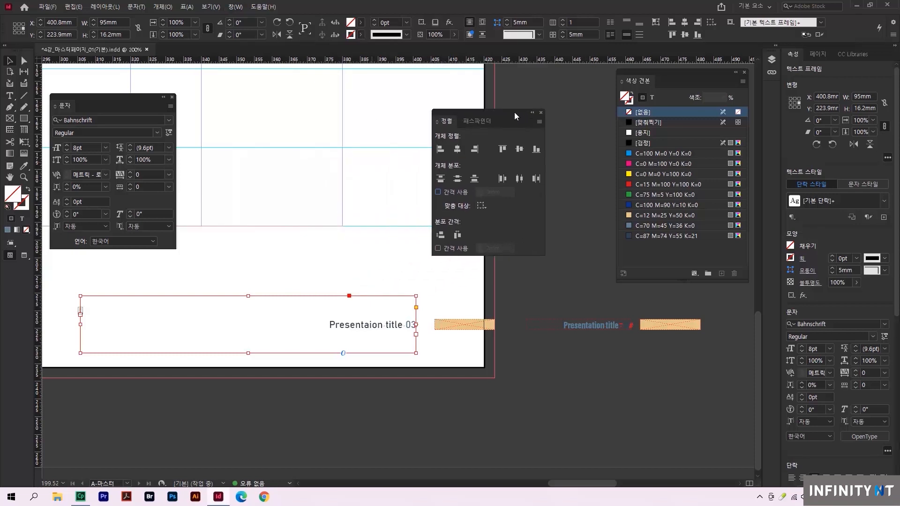
Select the title frame and orange bar together, and set alignment to a key object with the orange bar as the key.
drag(298, 273, 467, 381)
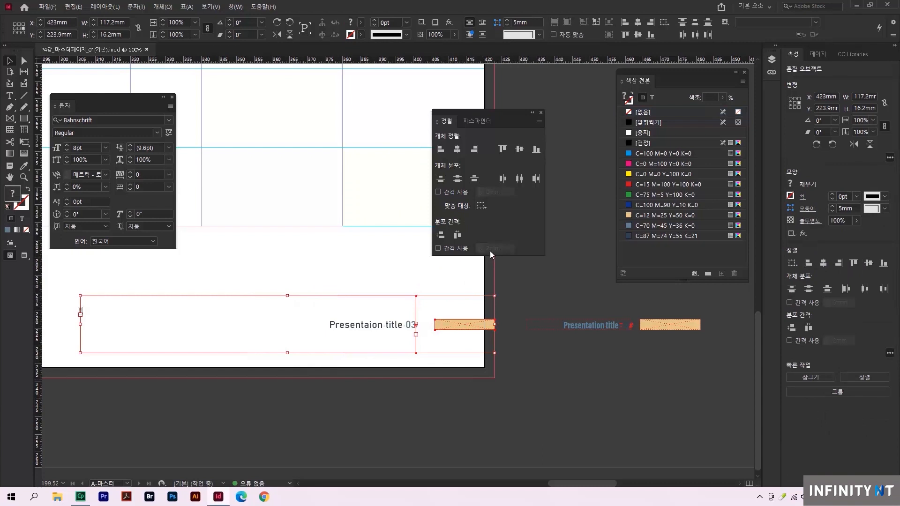
click(481, 205)
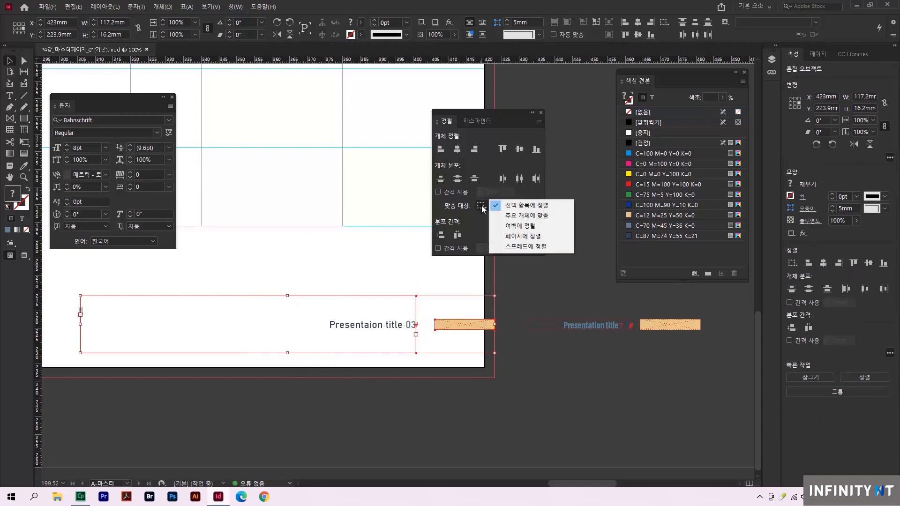
click(504, 216)
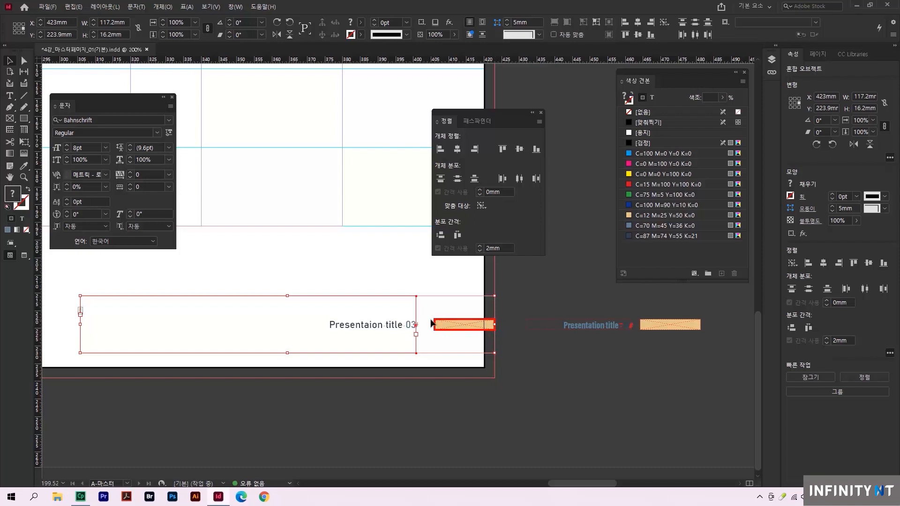
click(374, 315)
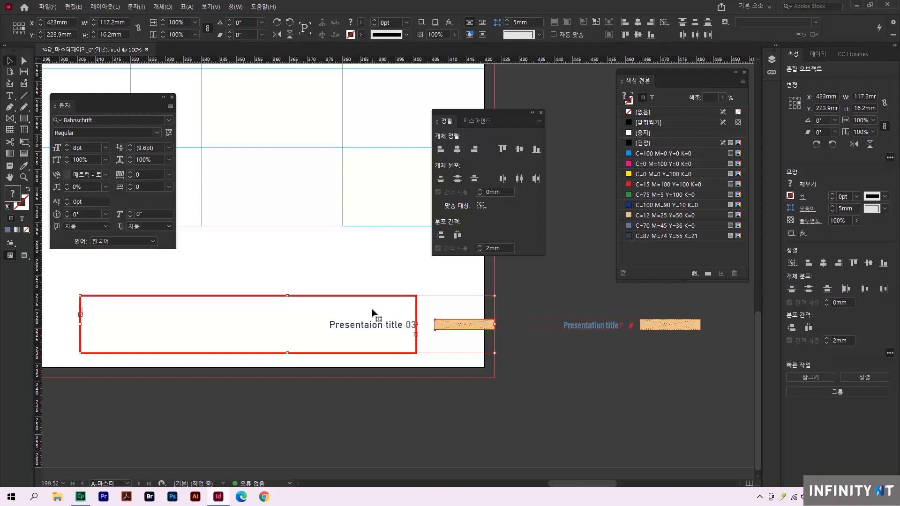
click(452, 327)
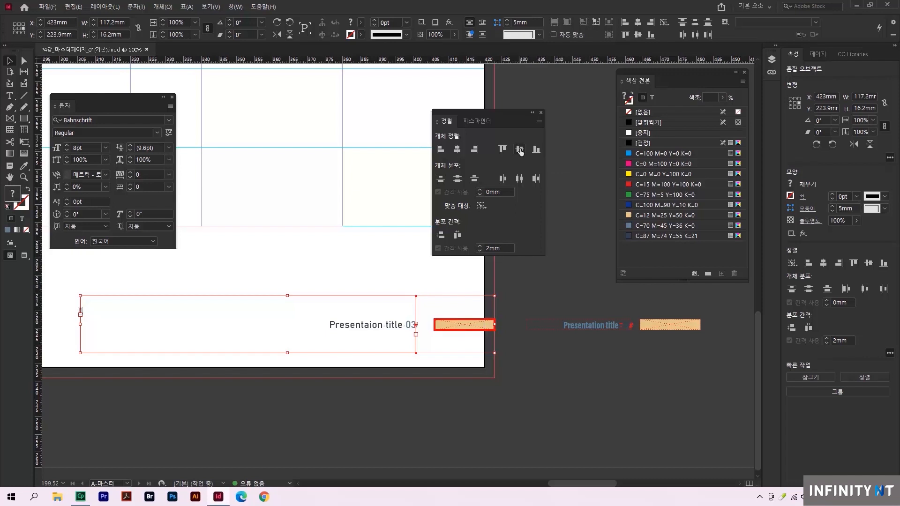
click(322, 279)
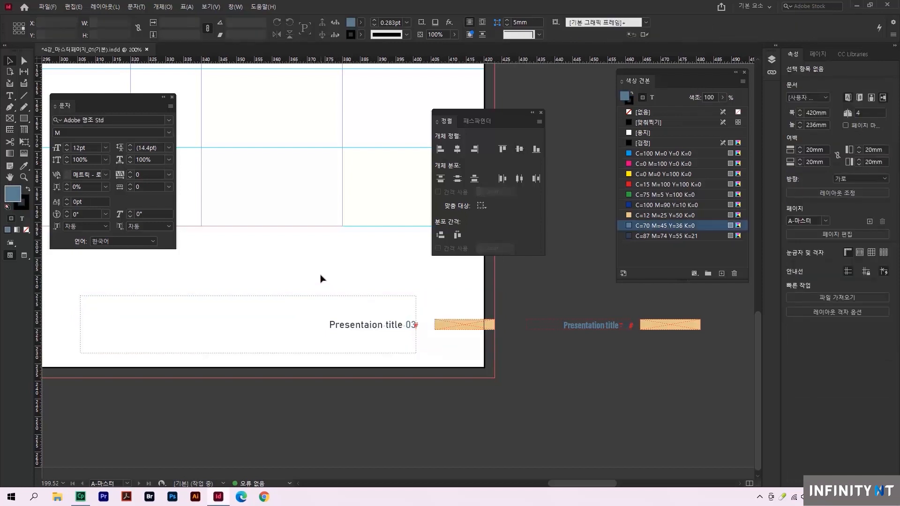
Set the title frame's width to 30 mm, keeping its right edge fixed as the reference.
click(295, 317)
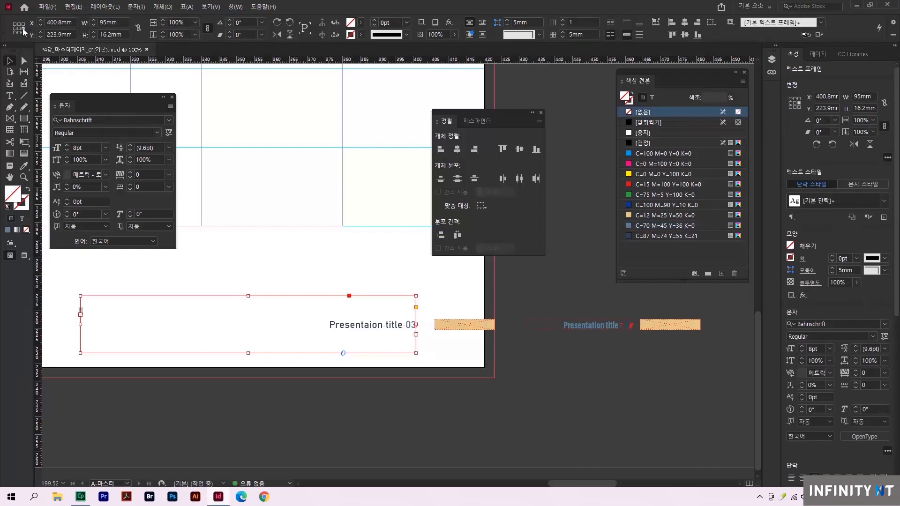
click(83, 24)
text(30)
key(Return)
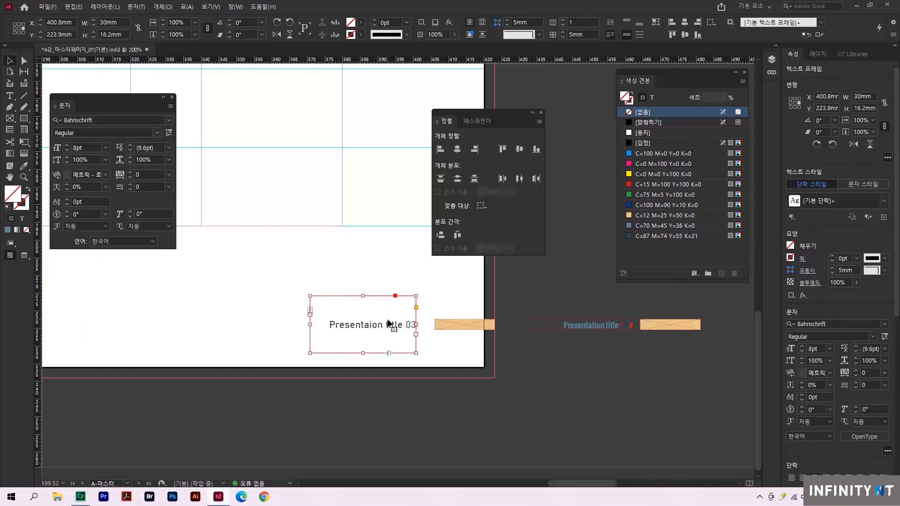
click(273, 293)
Insert an en space (반각 공백) between "Presentaion title" and the number 03 in the title line.
key(z)
drag(243, 280, 601, 400)
drag(417, 321, 463, 397)
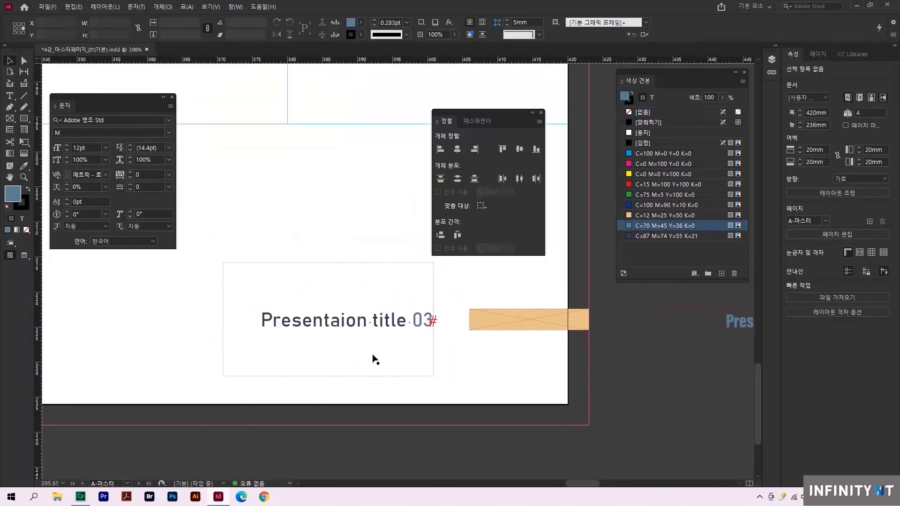
double_click(390, 322)
click(408, 320)
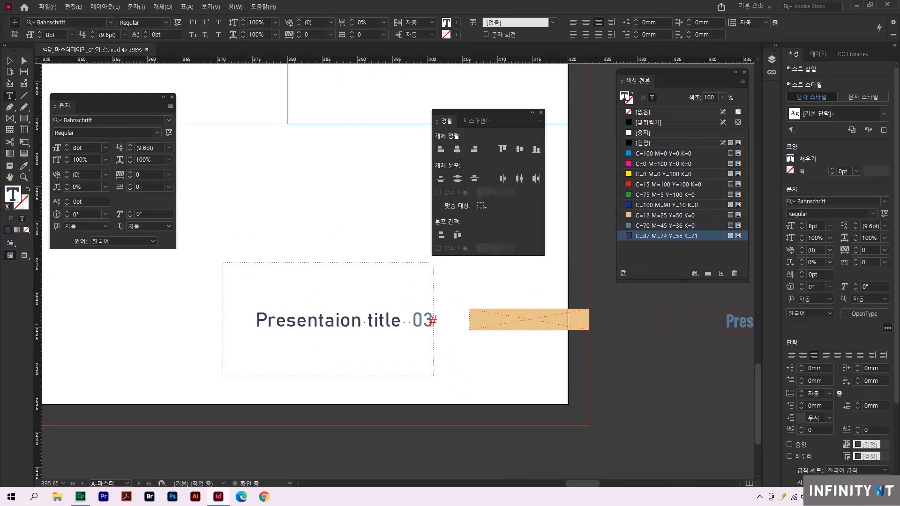
right_click(402, 322)
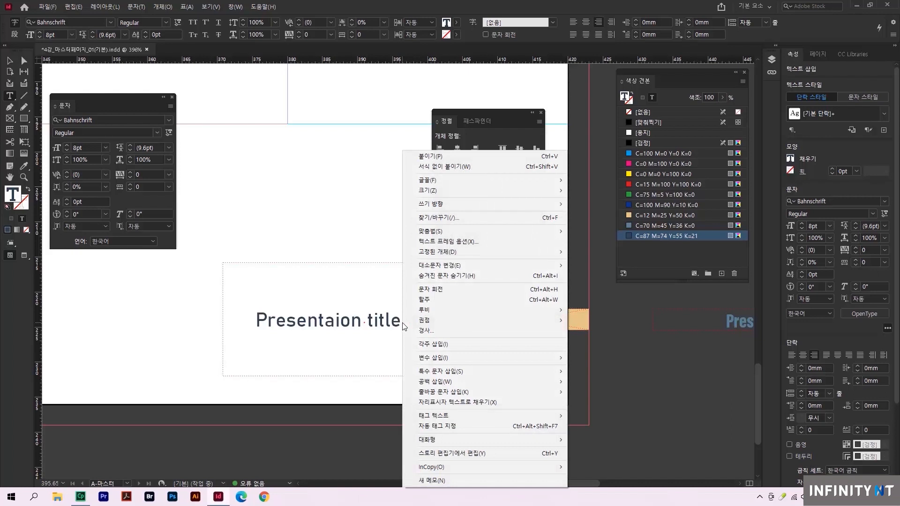
mouse_move(416, 381)
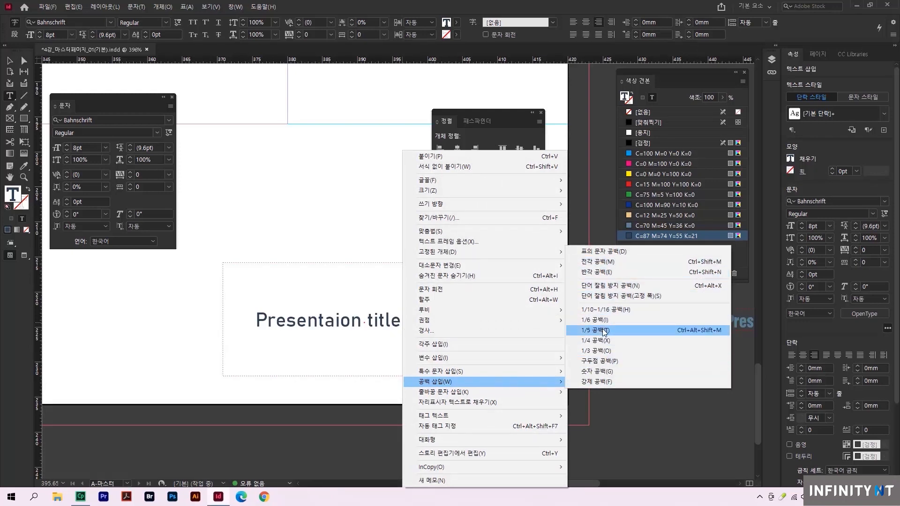
click(598, 273)
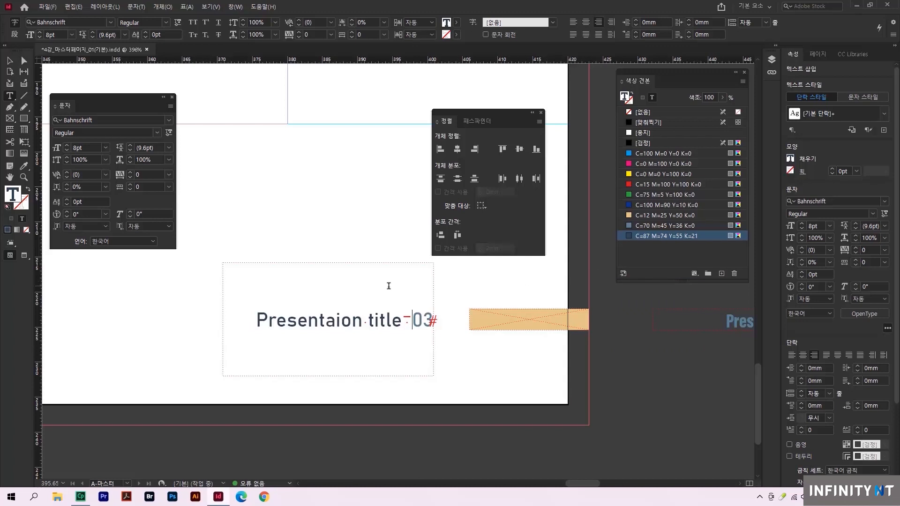
click(8, 61)
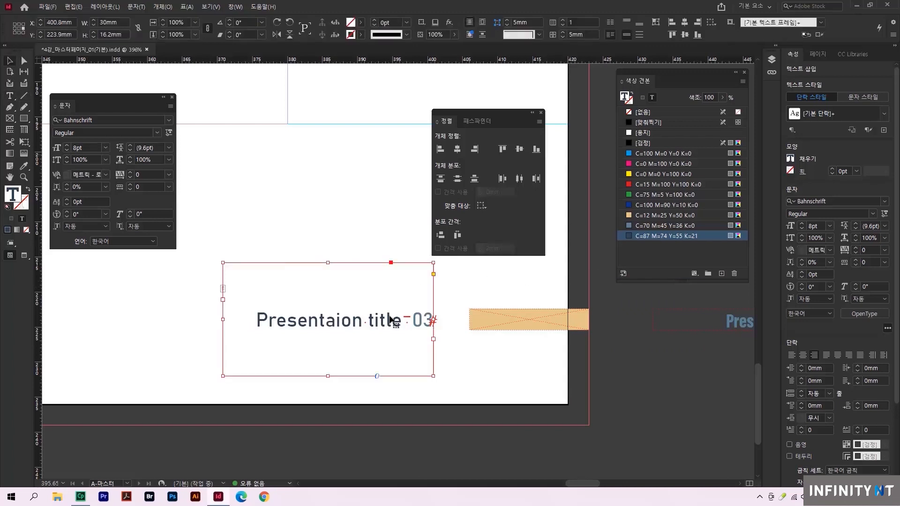
click(496, 356)
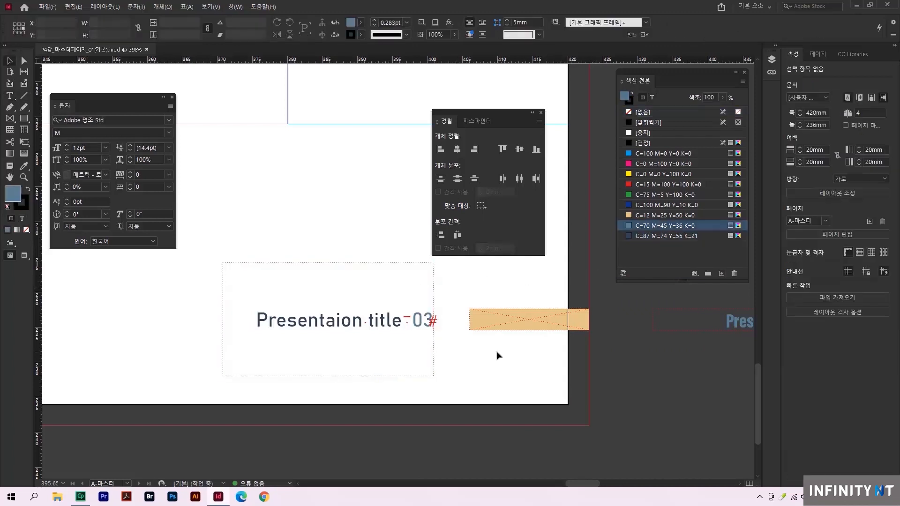
Check the footer title and number on document pages 02, 03 and 04.
click(826, 55)
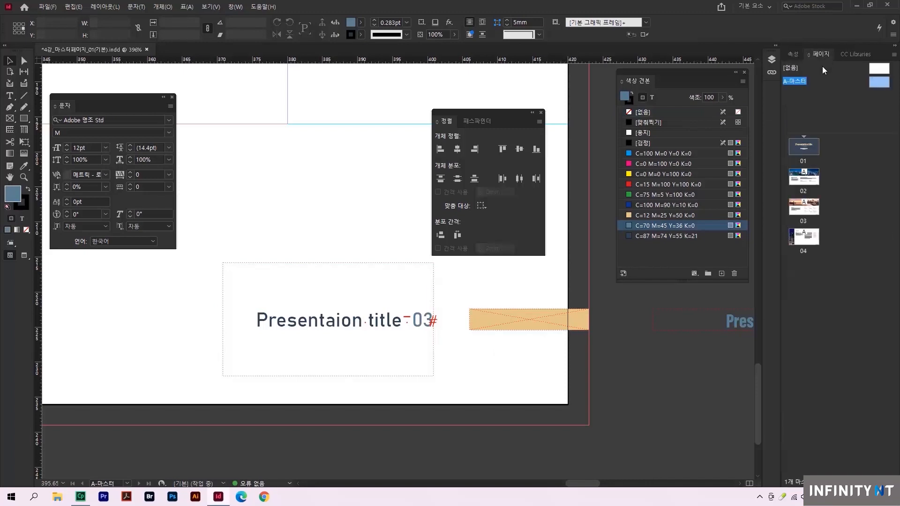
double_click(802, 196)
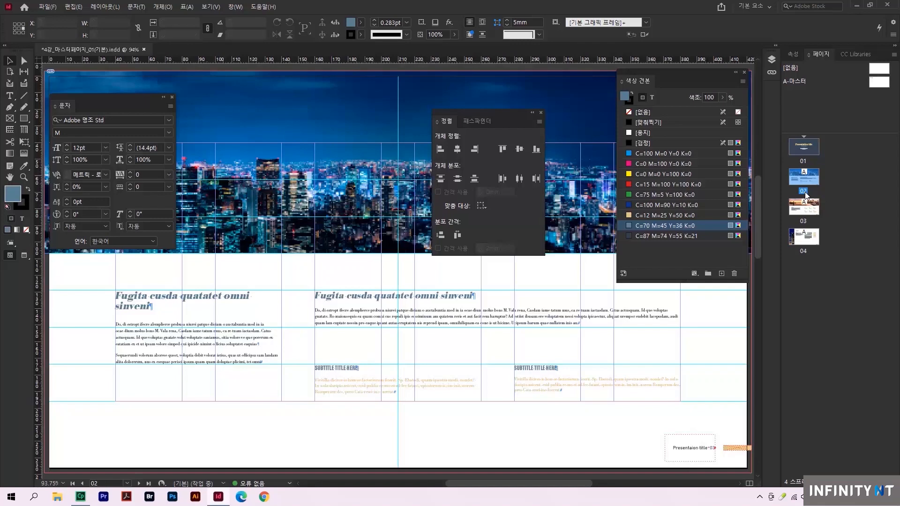
double_click(803, 223)
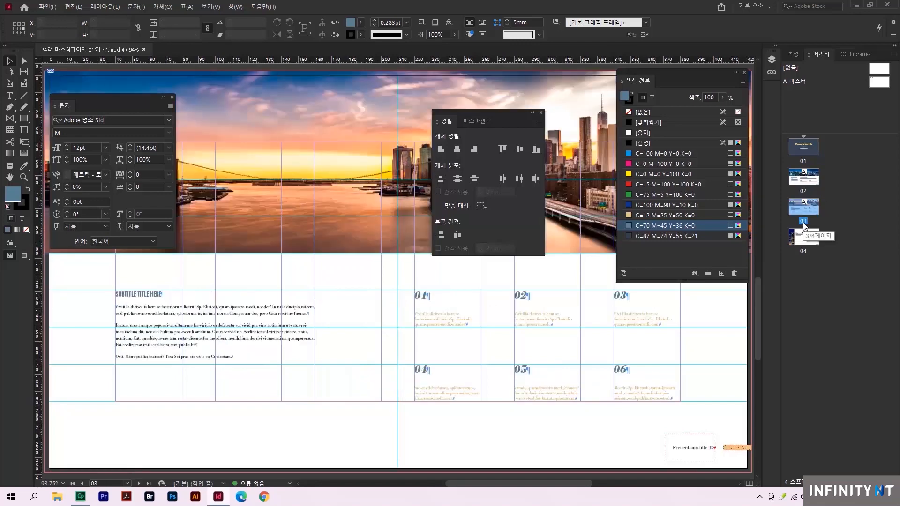
double_click(804, 249)
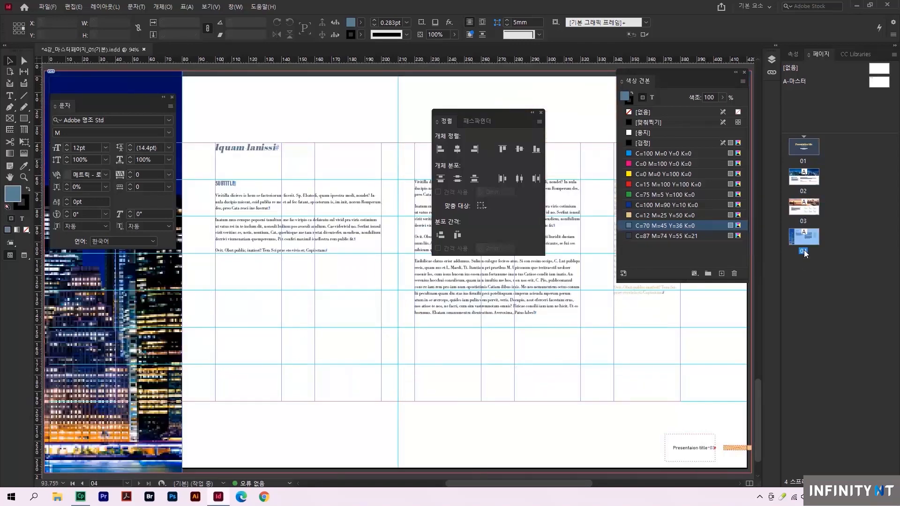
drag(541, 392, 745, 469)
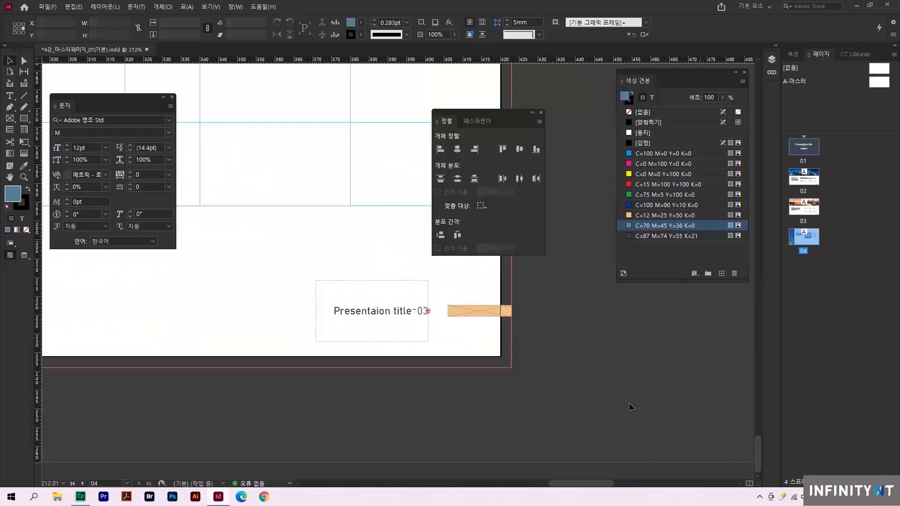
double_click(805, 223)
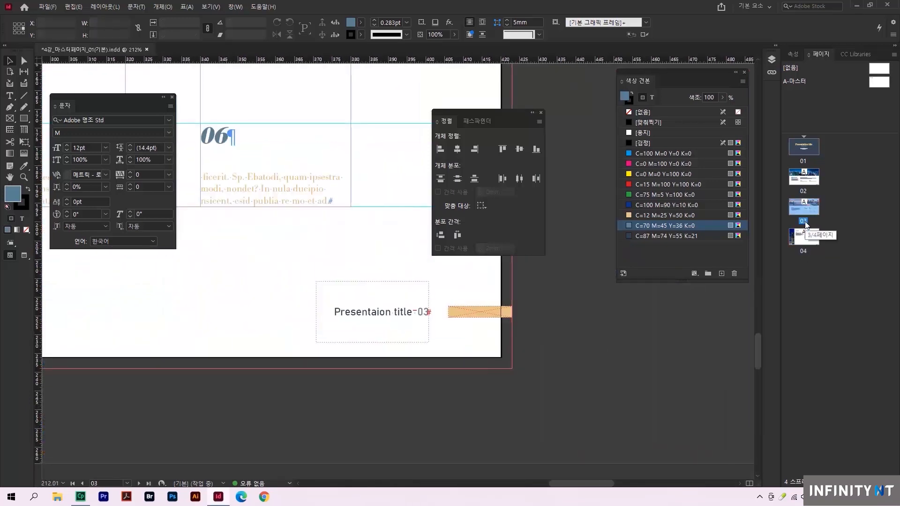
double_click(802, 192)
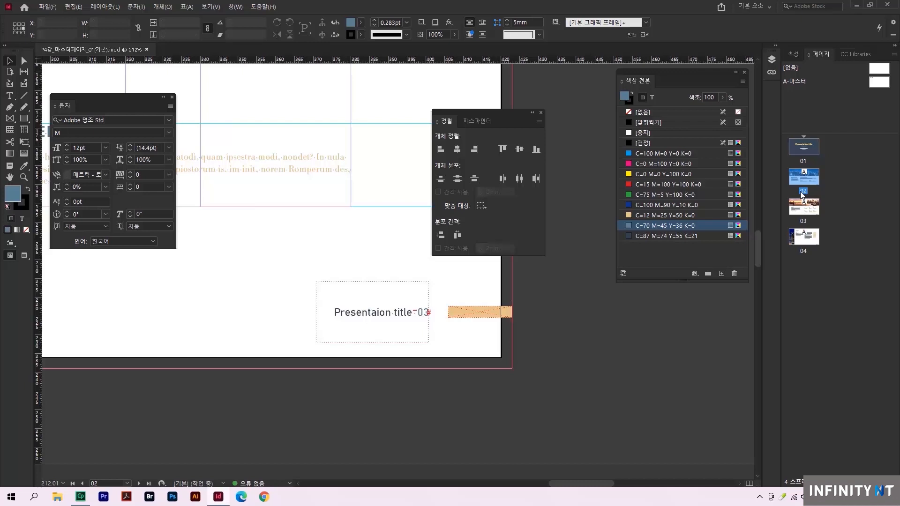
On the A-마스터 page, replace the typed number after "Presentaion title" with a current page number marker (현재 페이지 번호).
double_click(796, 82)
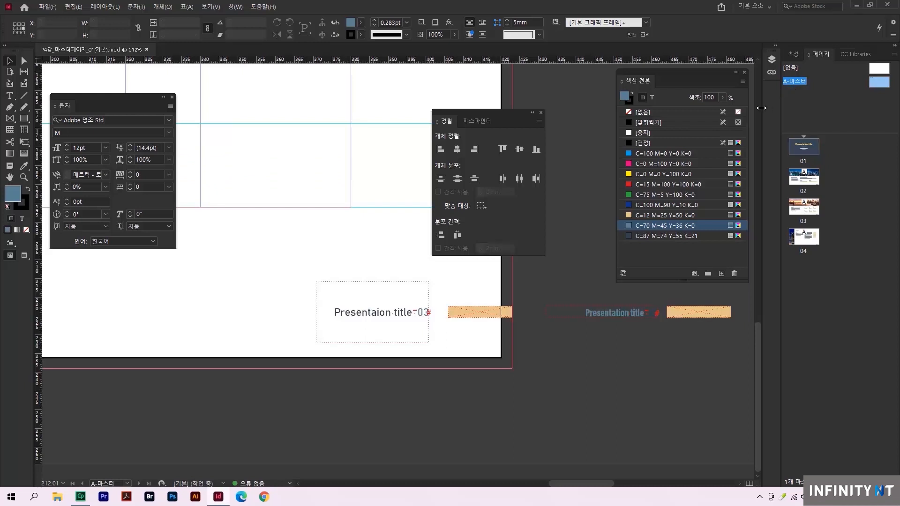
click(424, 314)
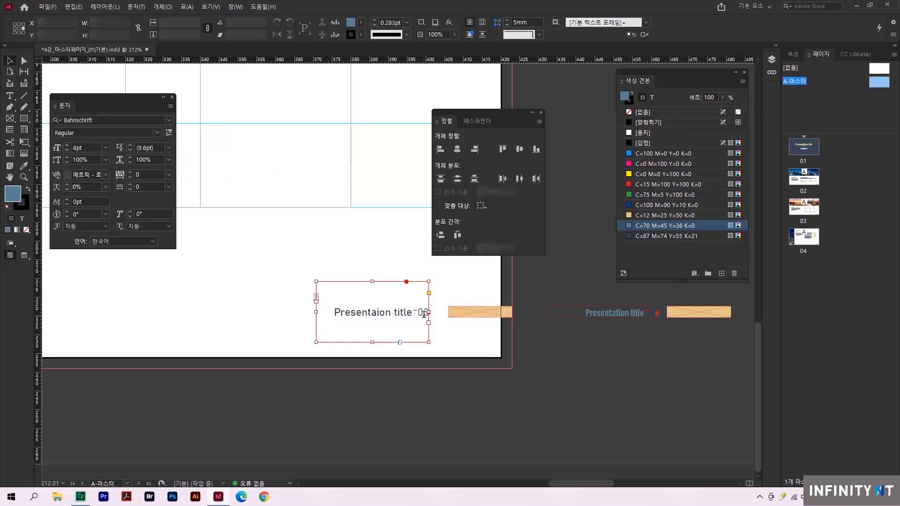
double_click(424, 314)
double_click(423, 313)
right_click(426, 318)
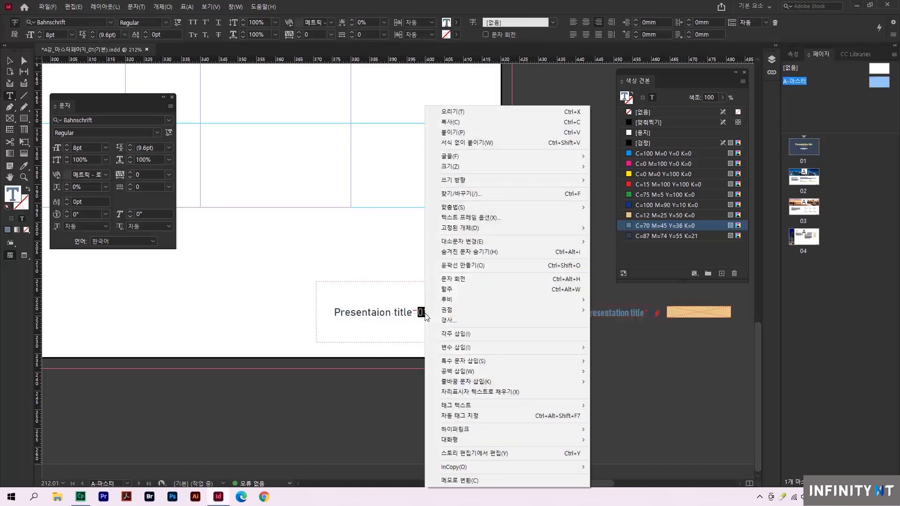
mouse_move(446, 362)
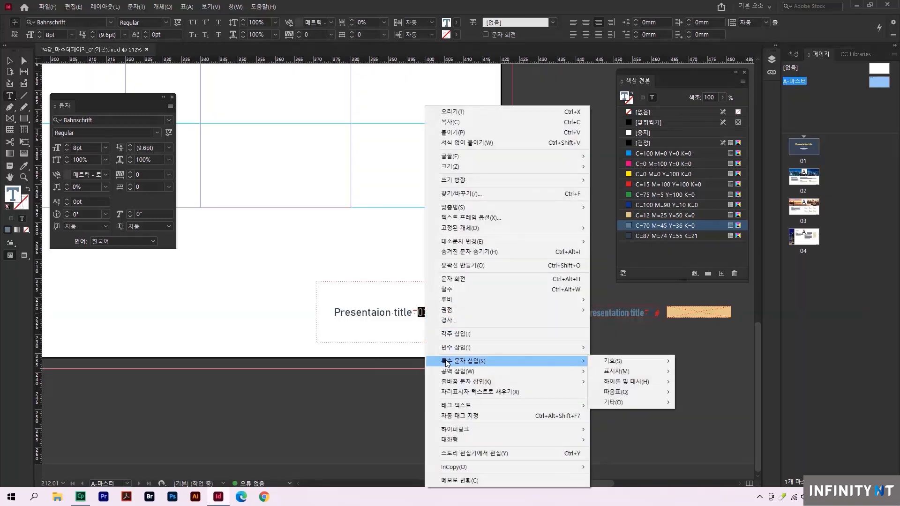
mouse_move(615, 372)
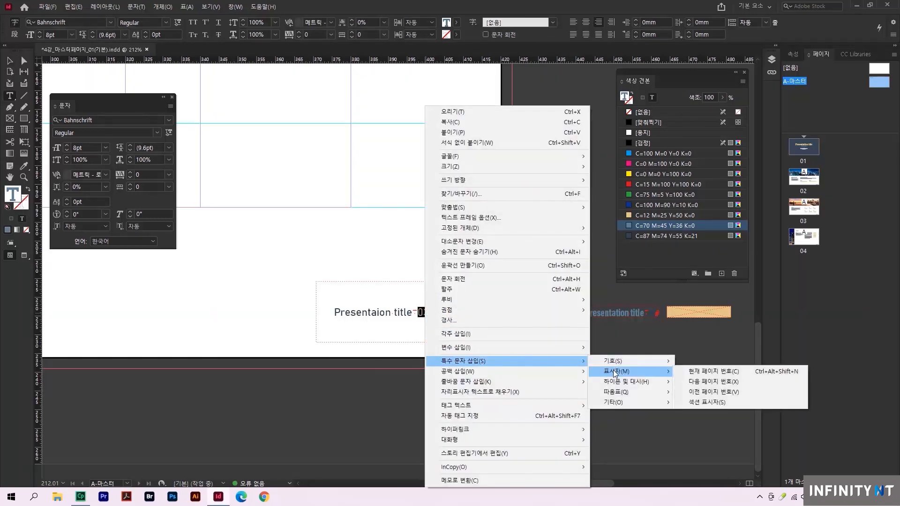
click(695, 371)
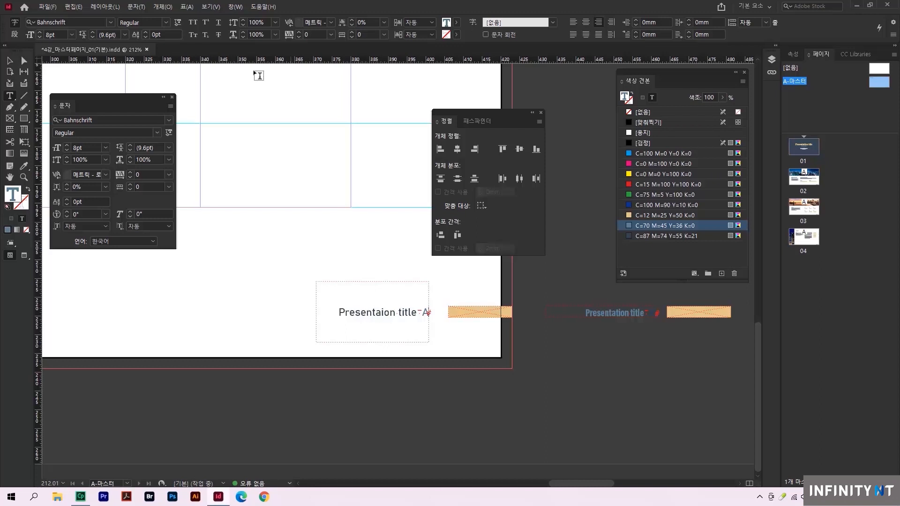
click(10, 61)
click(543, 359)
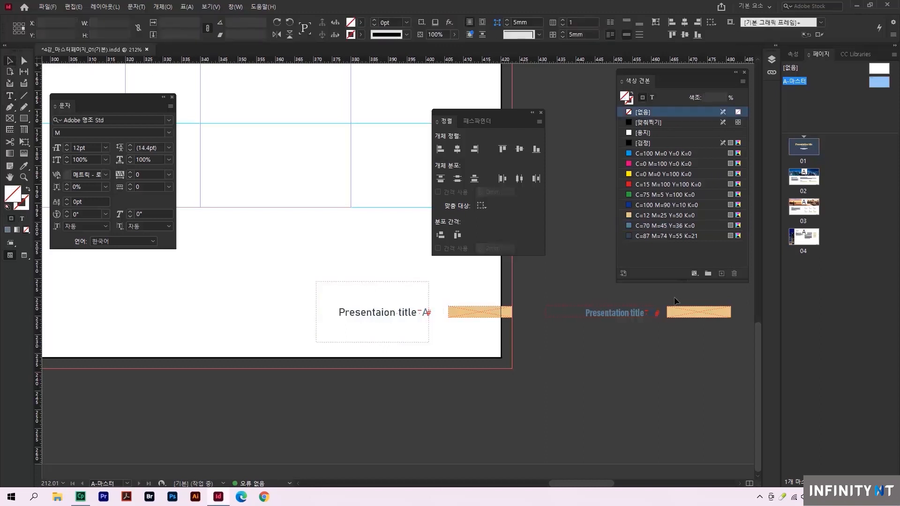
Check the automatic page number in the footer on document pages 2, 3 and 4.
double_click(804, 196)
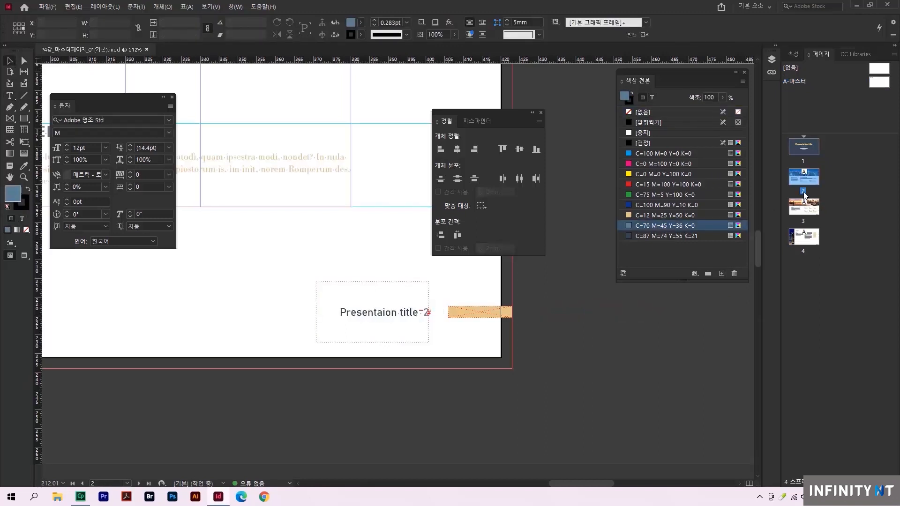
double_click(804, 223)
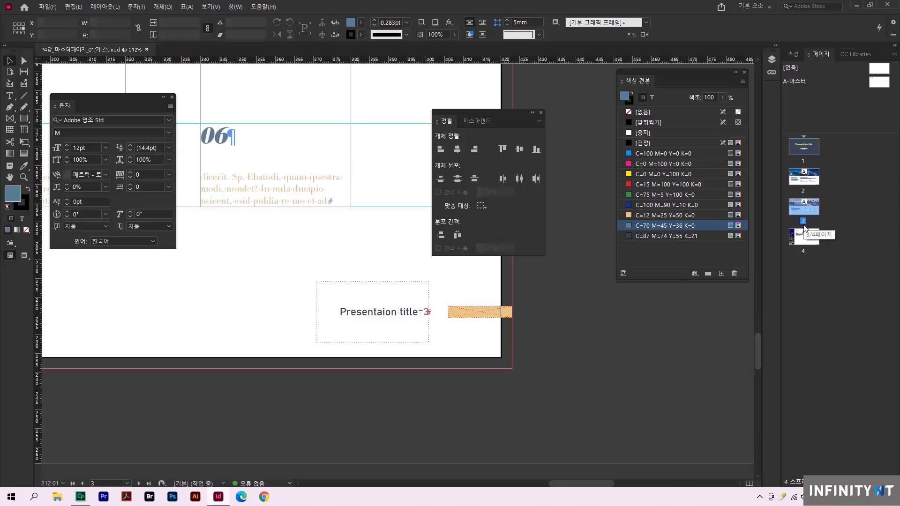
double_click(803, 253)
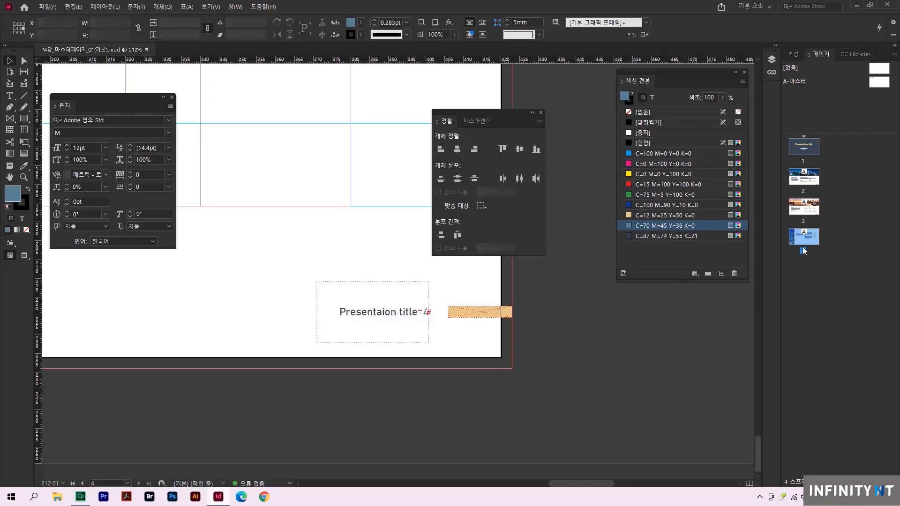
double_click(802, 220)
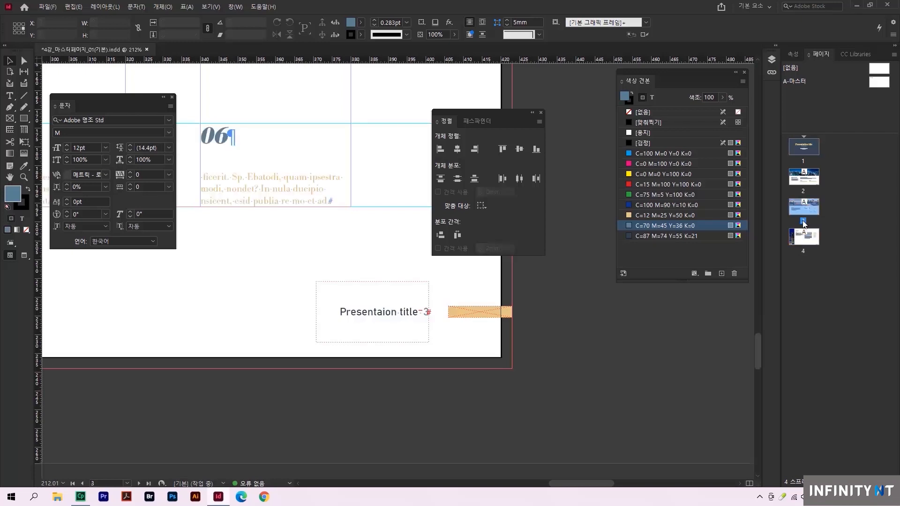
double_click(803, 193)
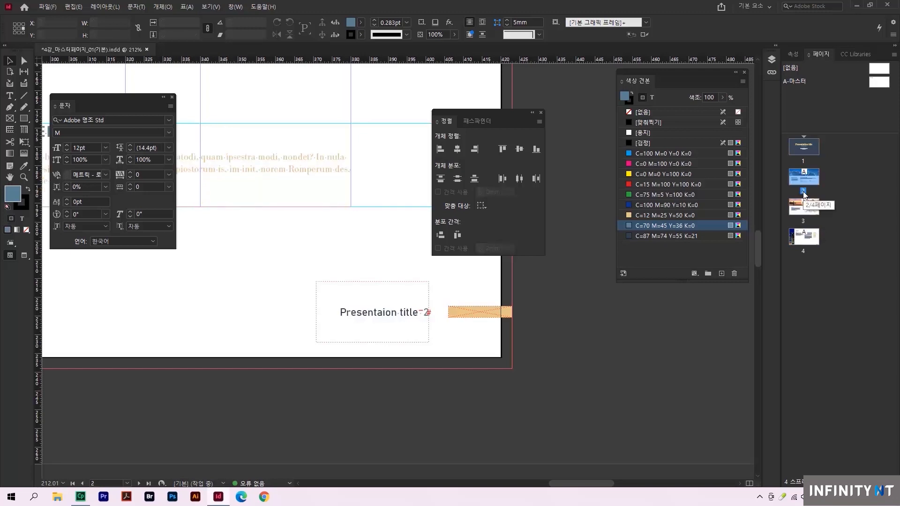
Set the page numbering style of the document's section to 01,02,03... in the numbering and section options.
double_click(804, 139)
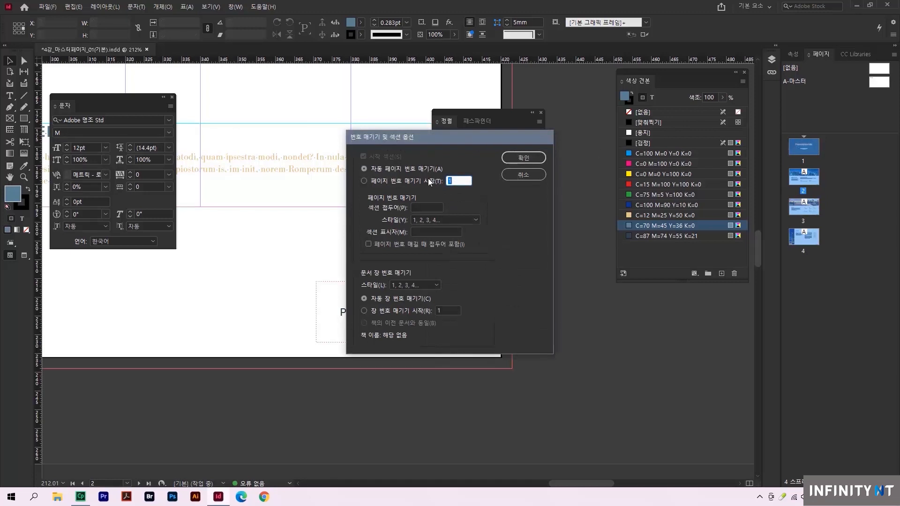
click(429, 217)
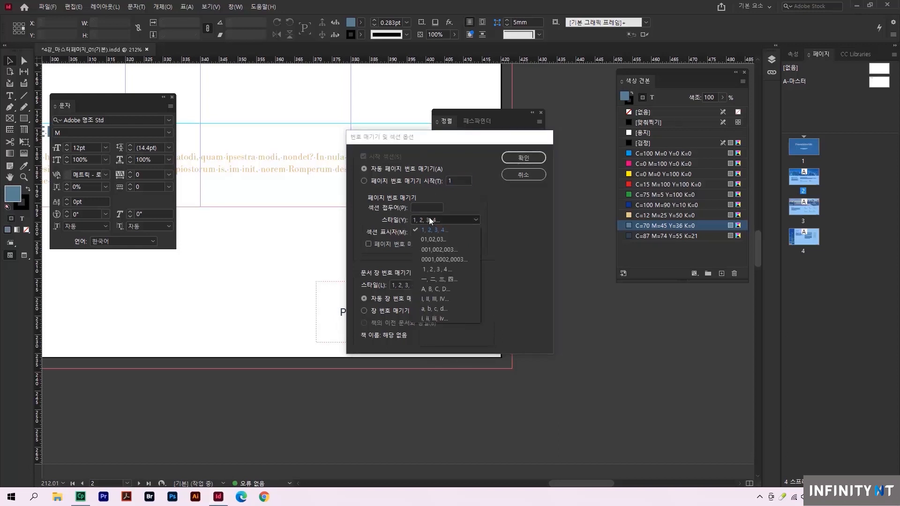
click(428, 236)
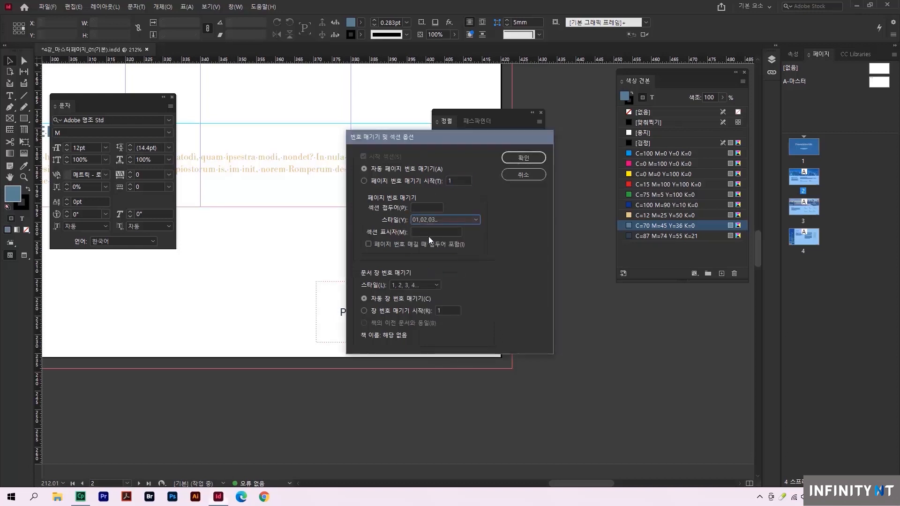
click(525, 160)
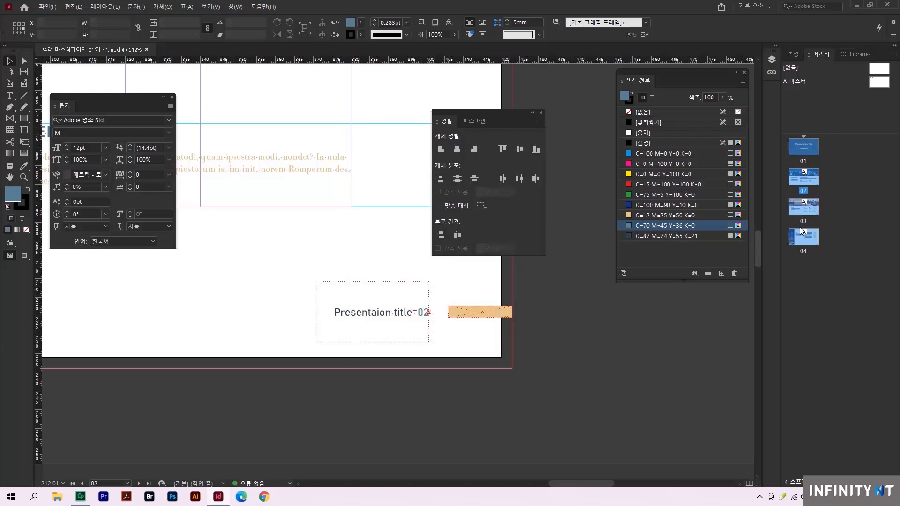
Check the footer number's format on pages 03 and 04, and view the whole last spread.
double_click(803, 207)
click(803, 251)
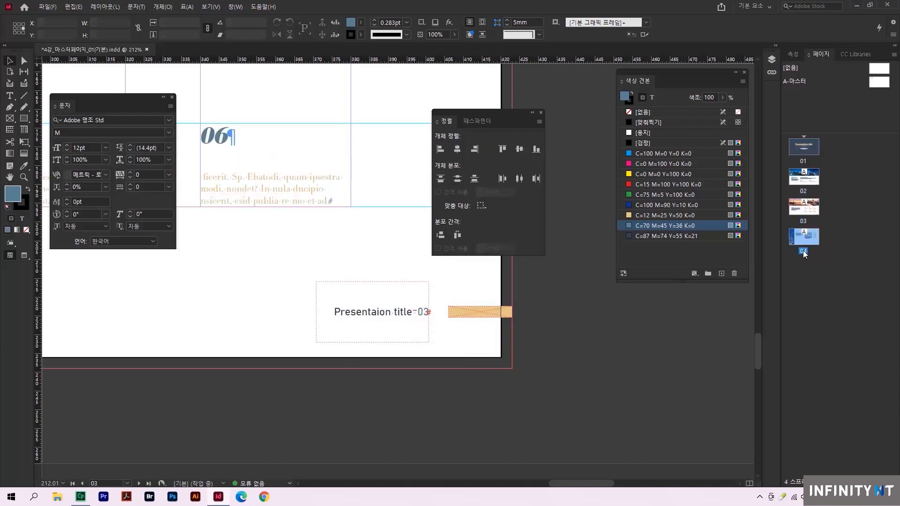
double_click(803, 251)
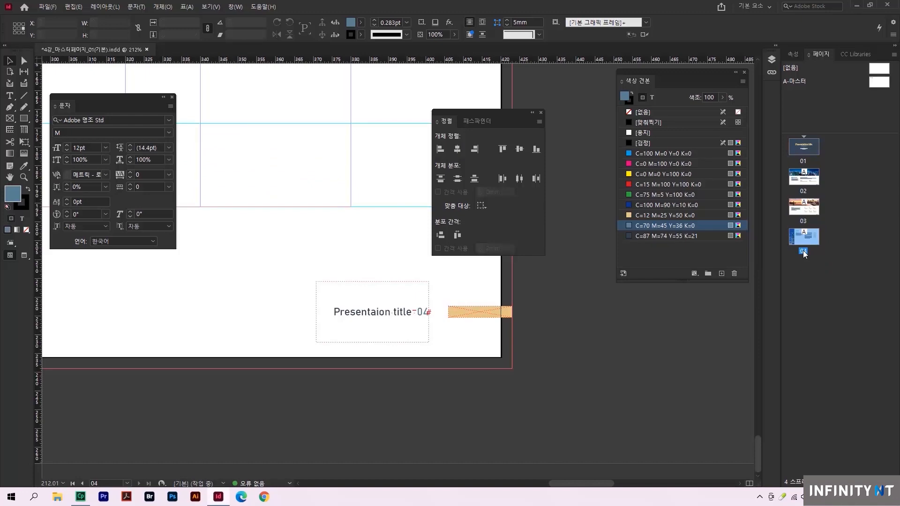
key(ctrl+0)
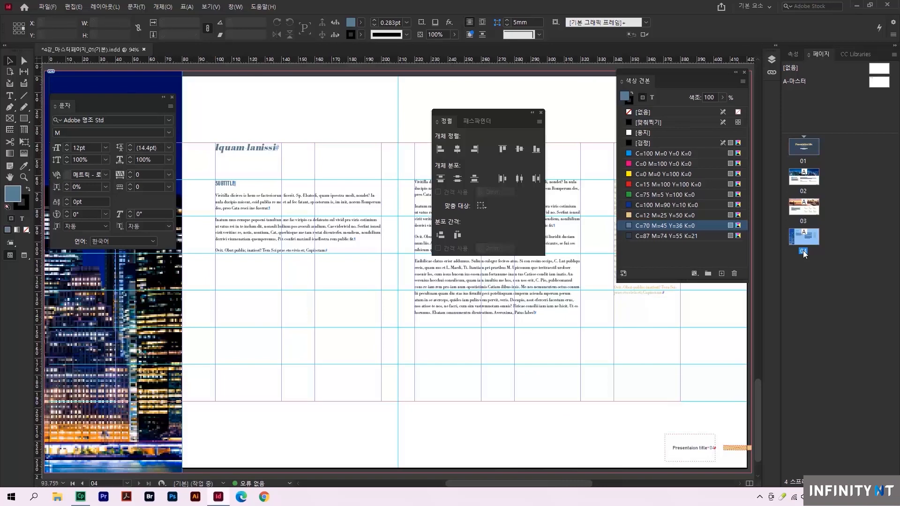
Open the document 4강_마스터페이지_03(기본).indd and look through the page numbers on its spreads.
click(54, 8)
click(54, 27)
double_click(386, 176)
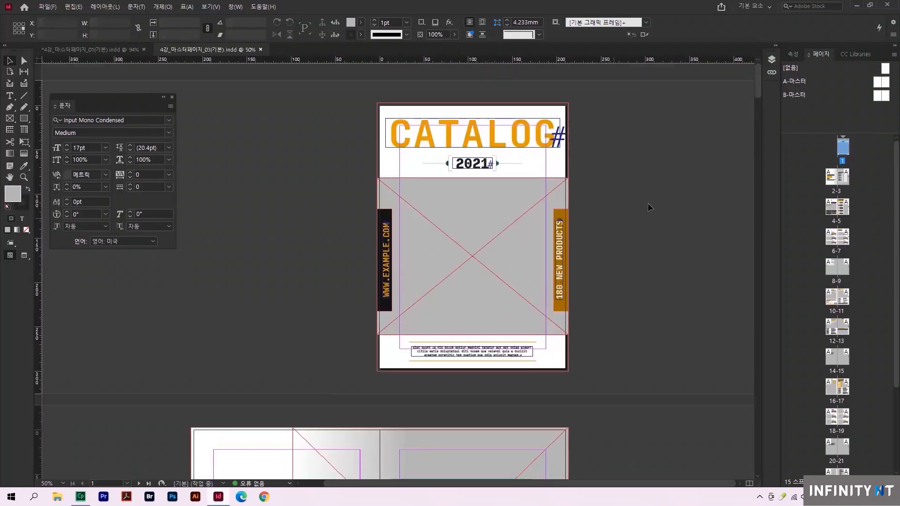
drag(757, 86, 767, 269)
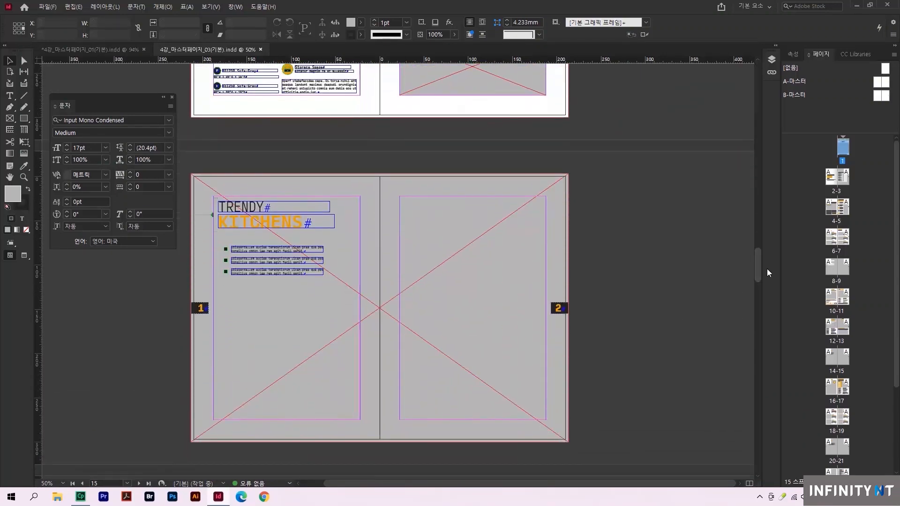
On the A-마스터 spread, replace the typed 1 in the left page's number box with a current page number marker.
double_click(795, 81)
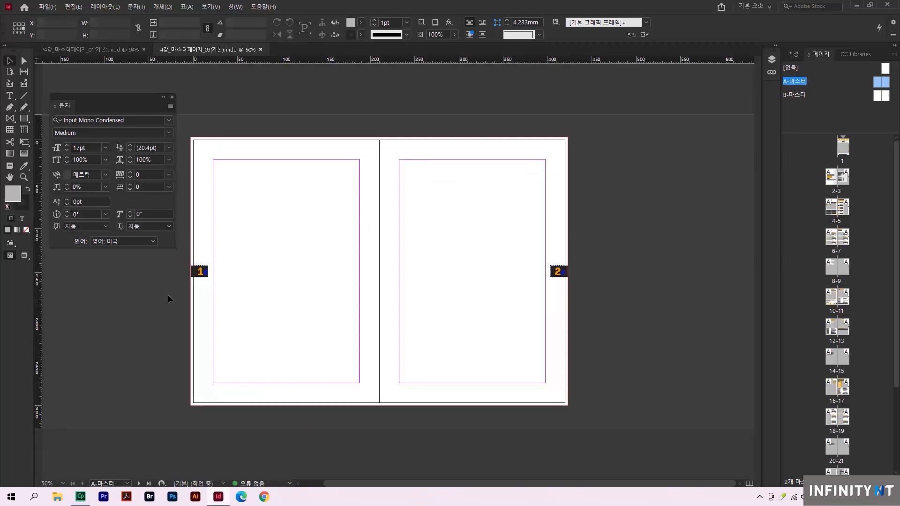
drag(145, 261, 273, 306)
key(t)
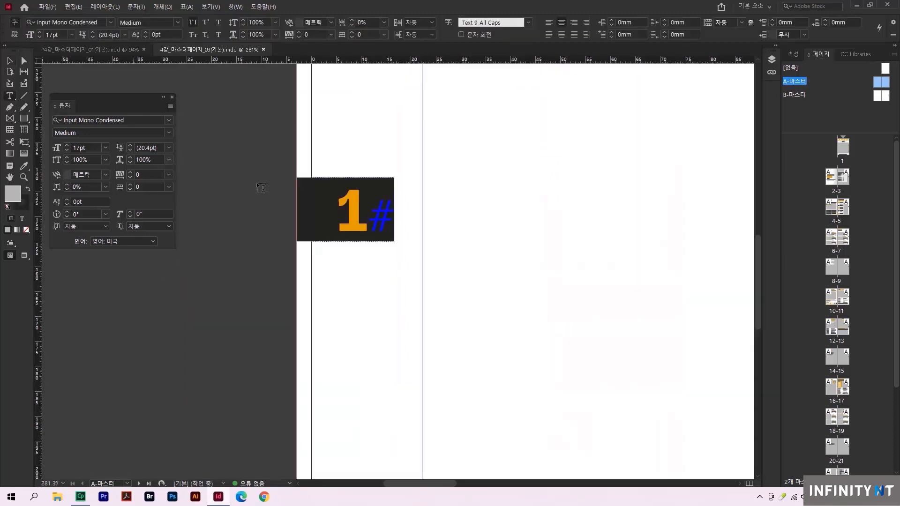
double_click(345, 205)
right_click(345, 206)
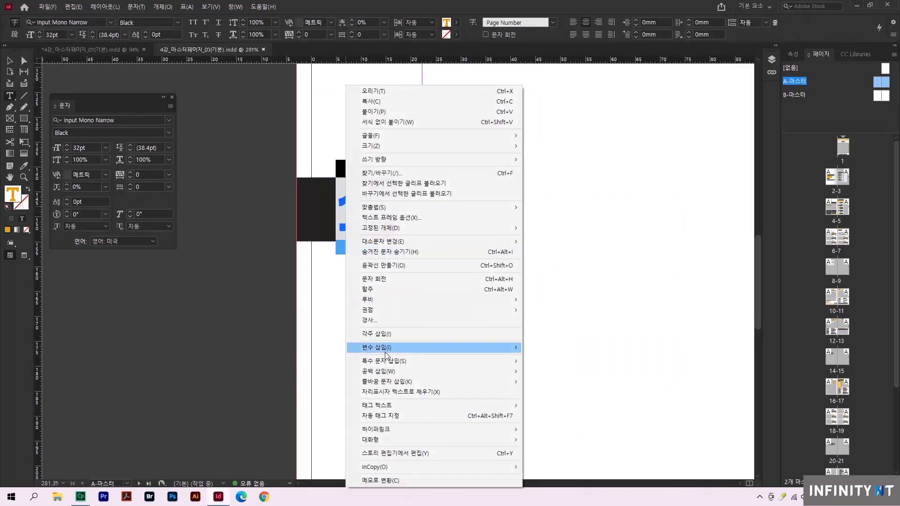
mouse_move(450, 361)
mouse_move(546, 371)
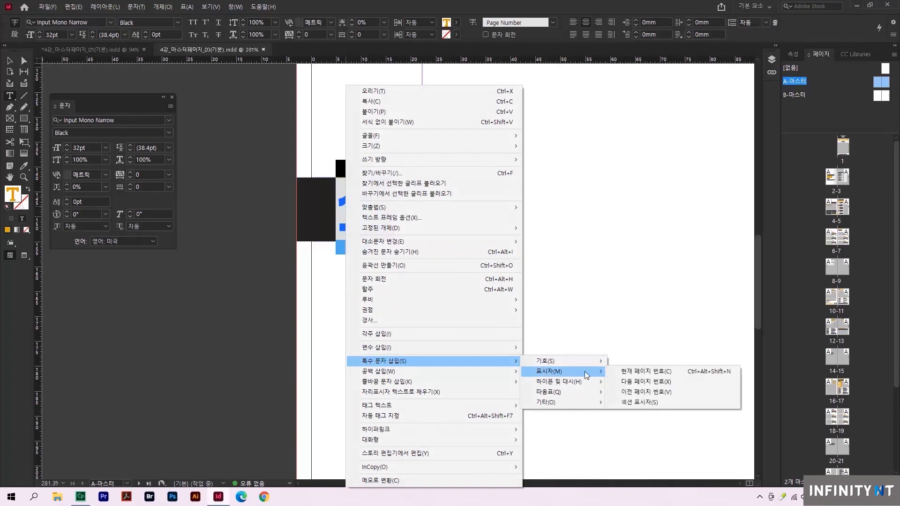
click(637, 370)
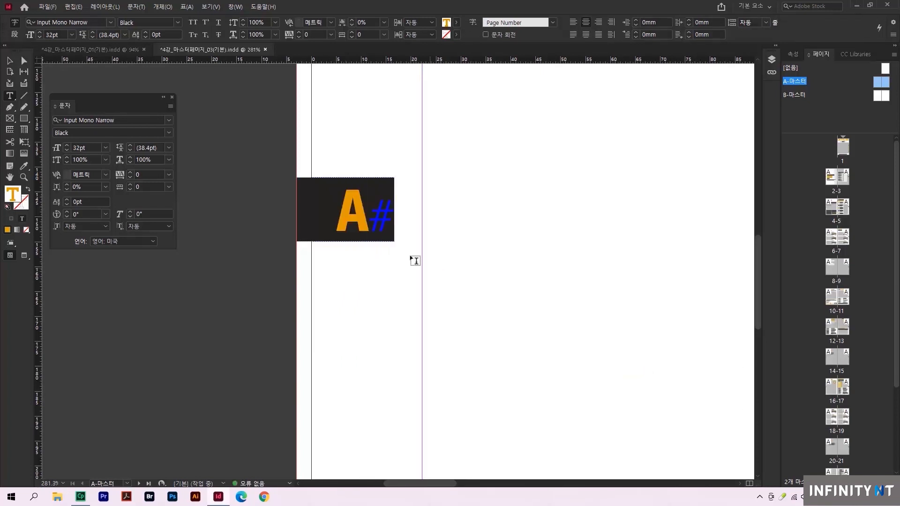
Replace the typed 2 in the right master page's number box with a current page number marker.
key(shift+Left)
key(ctrl+=)
right_click(415, 282)
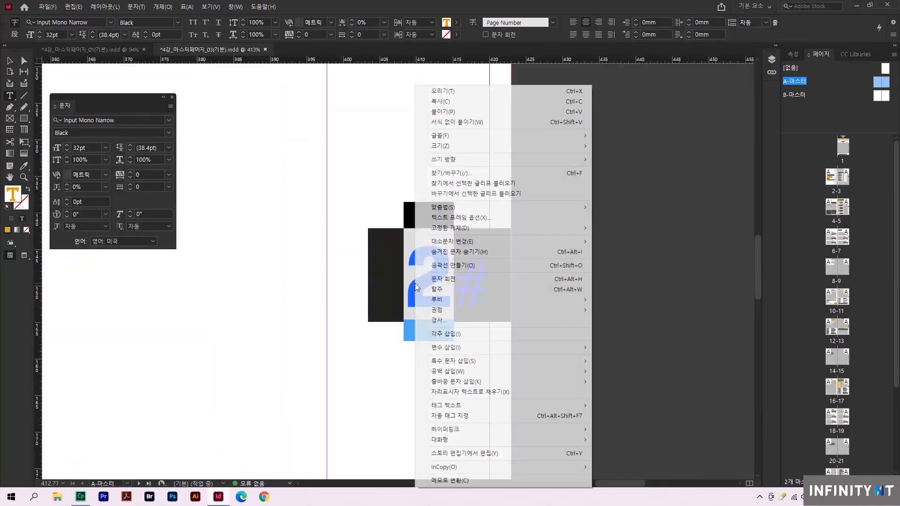
mouse_move(462, 363)
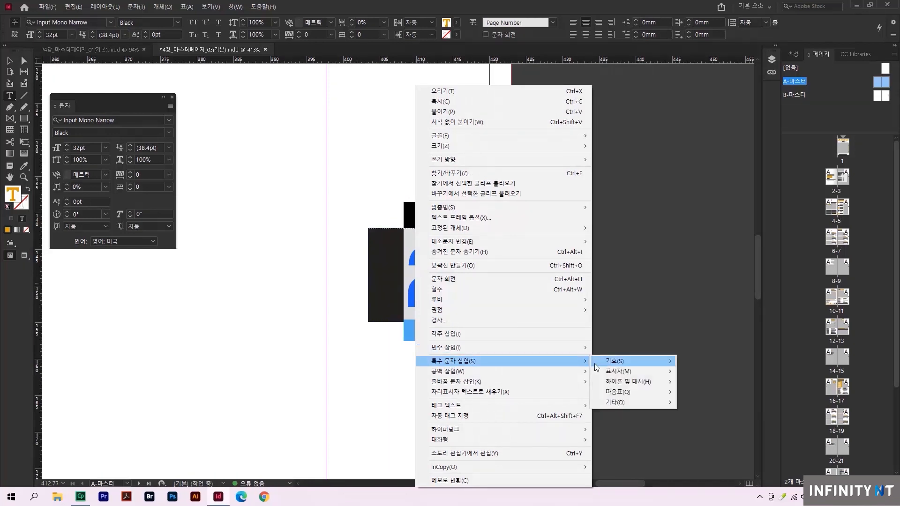
mouse_move(610, 372)
click(700, 375)
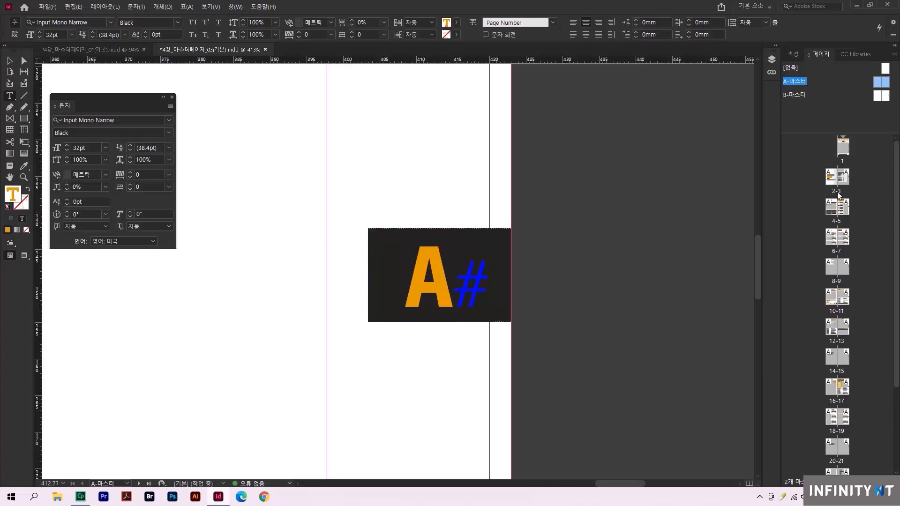
Check the automatic page numbers on spread 2-3 and the following spreads of the catalog.
double_click(839, 193)
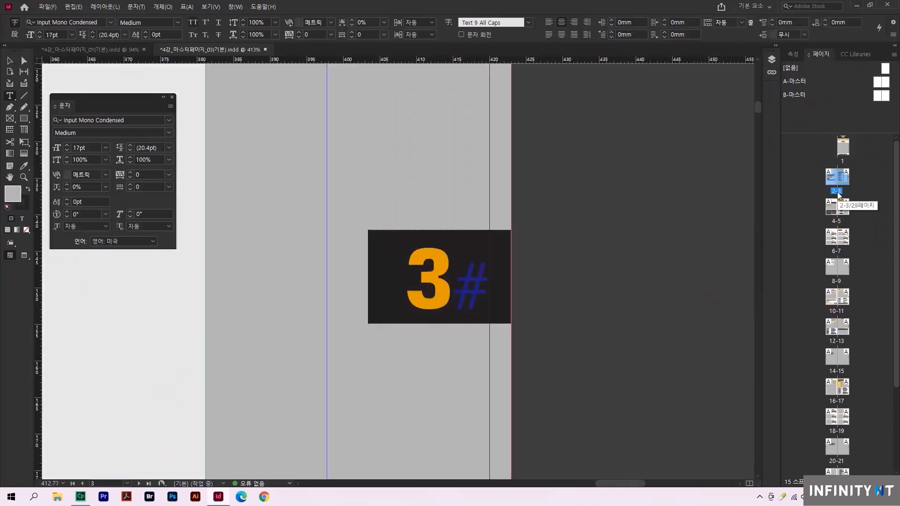
double_click(839, 192)
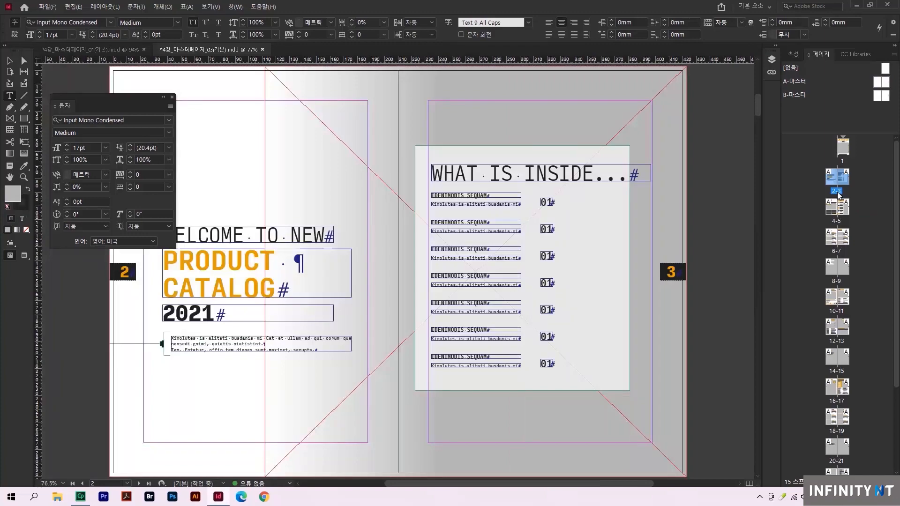
drag(758, 105, 779, 179)
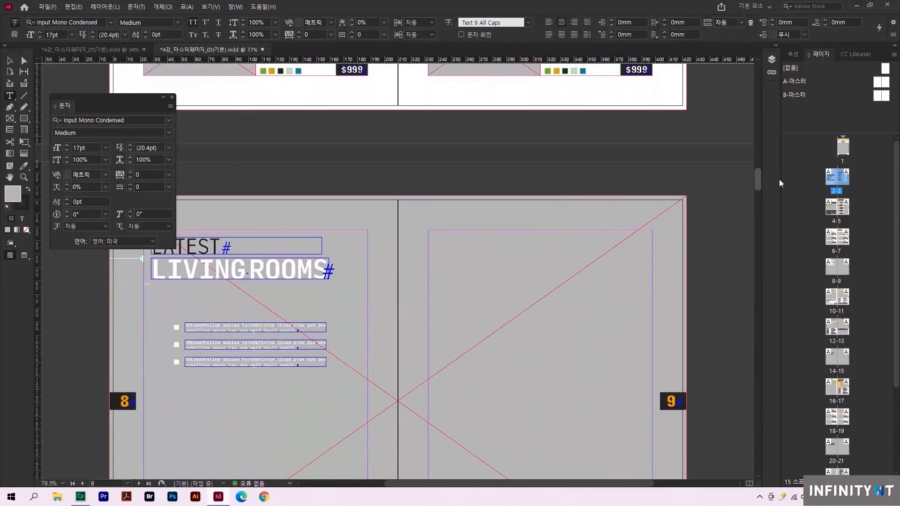
Go to page 2 of the catalog and close the floating character settings (문자).
key(ctrl+j)
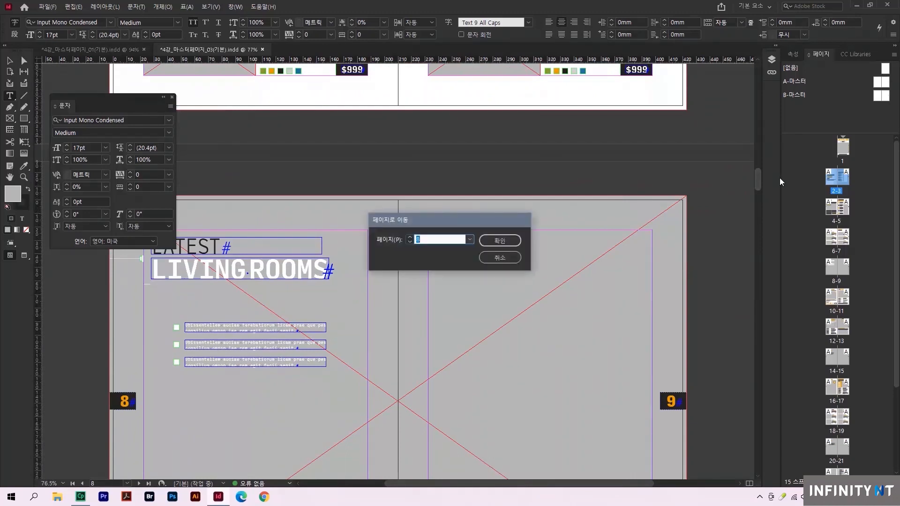
text(2)
key(Return)
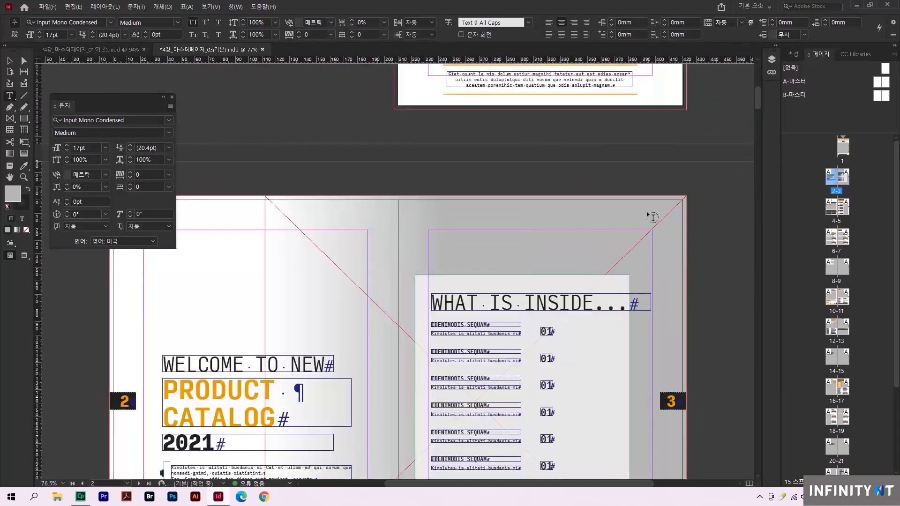
click(171, 97)
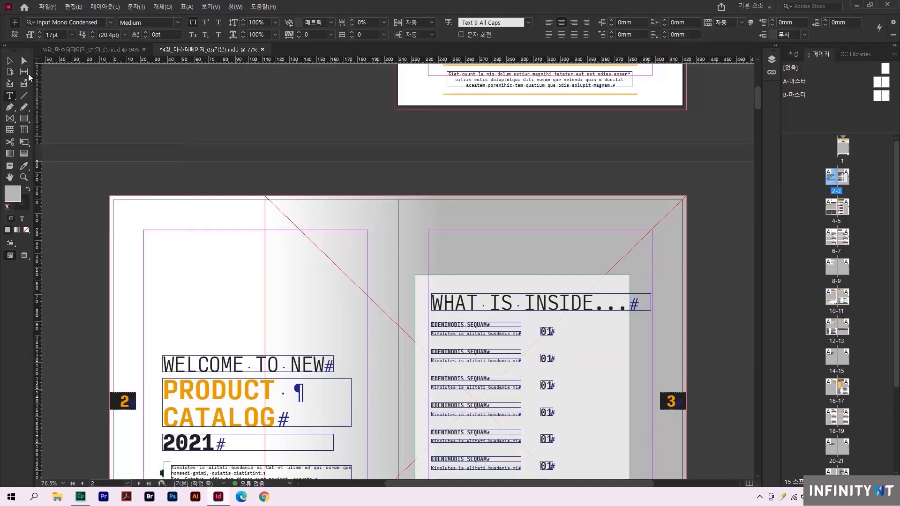
Turn off the option allowing document pages to shuffle (문서 페이지 재편성 허용) for spread 2-3 of the catalog.
key(v)
scroll(92, 203, down, 5)
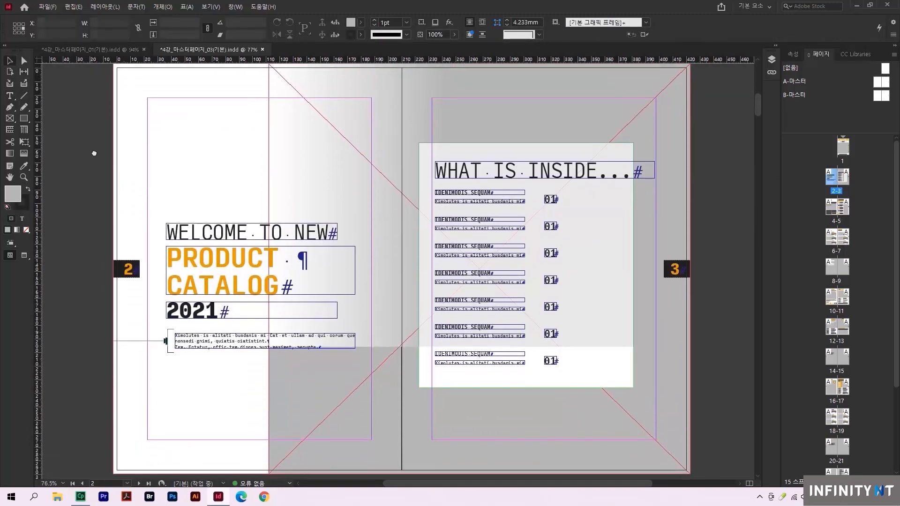
double_click(832, 180)
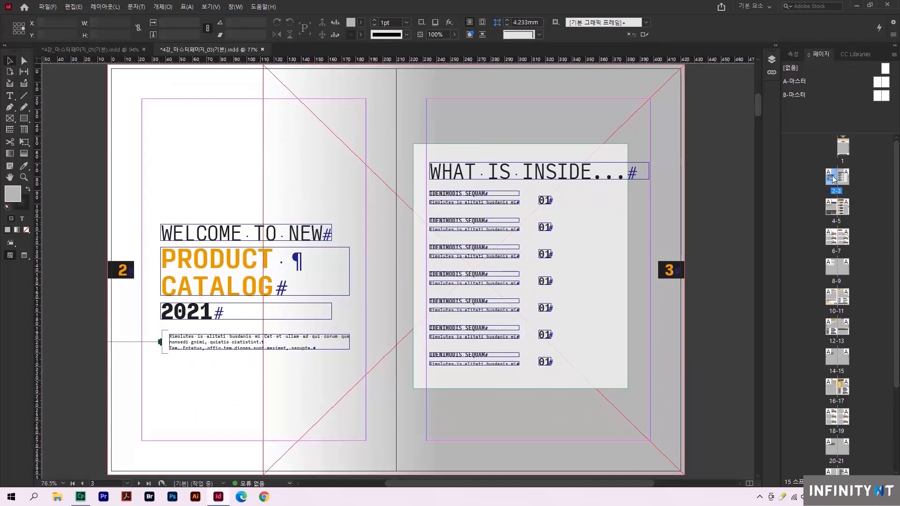
right_click(832, 179)
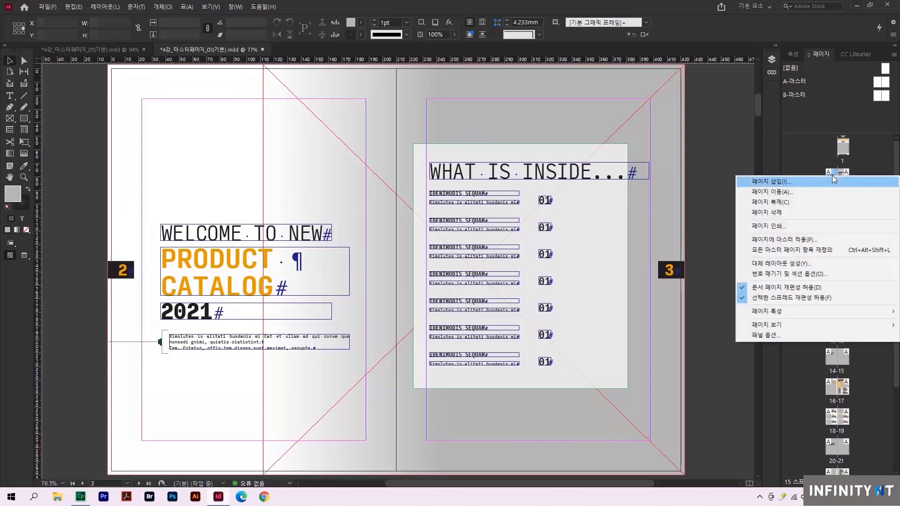
click(802, 288)
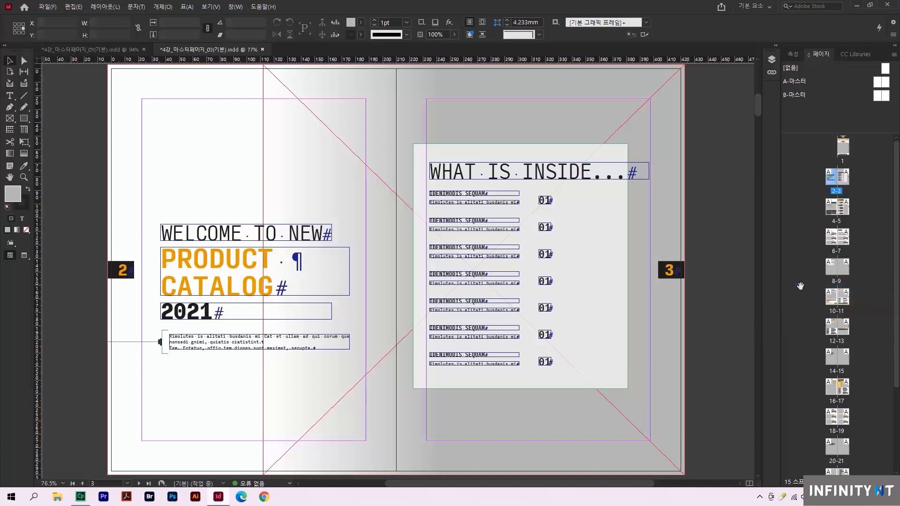
Start a new section at page 2 with page numbering starting at 1, accepting the duplicate page numbers.
right_click(831, 178)
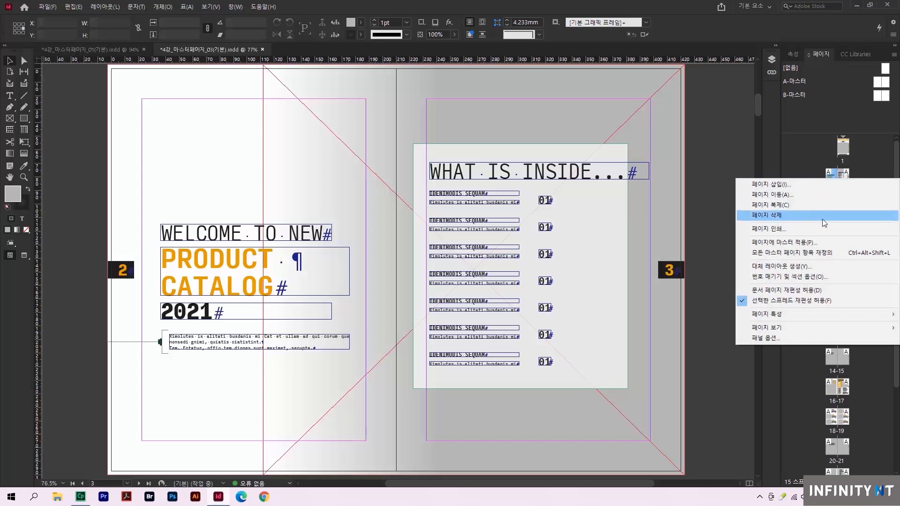
click(811, 275)
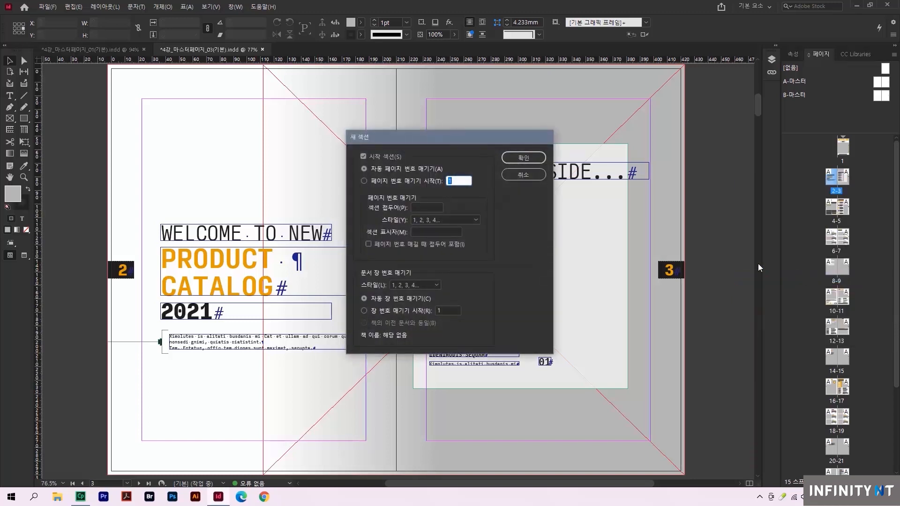
click(392, 182)
click(519, 159)
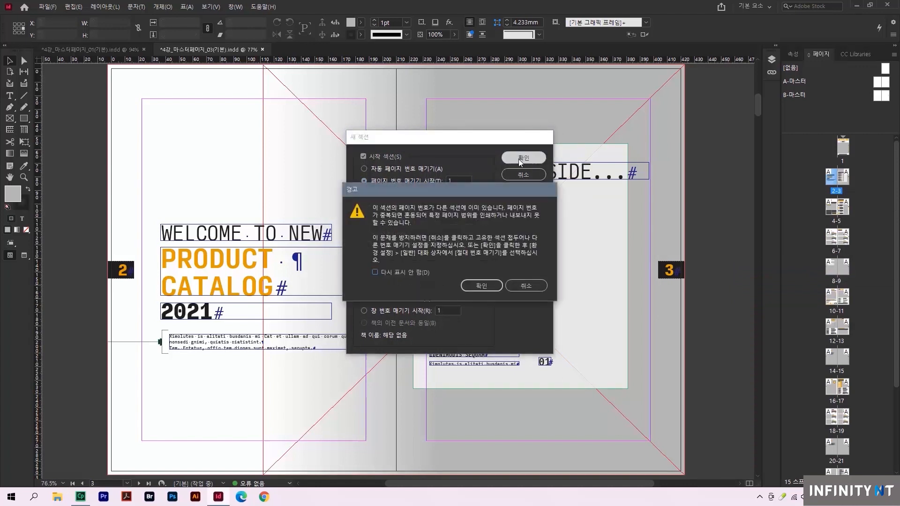
click(482, 285)
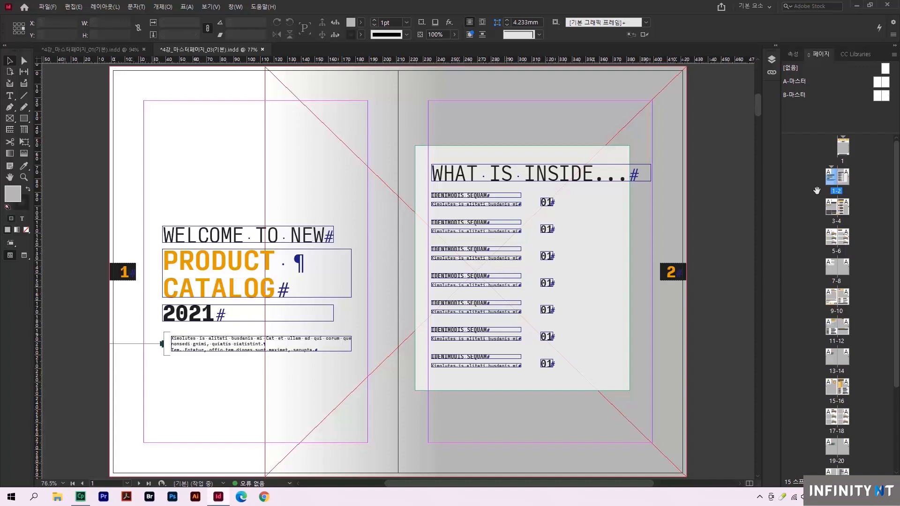
Start a new section at page 19, numbering from 1 in the A, B, C, D... style.
drag(897, 335, 896, 401)
click(832, 357)
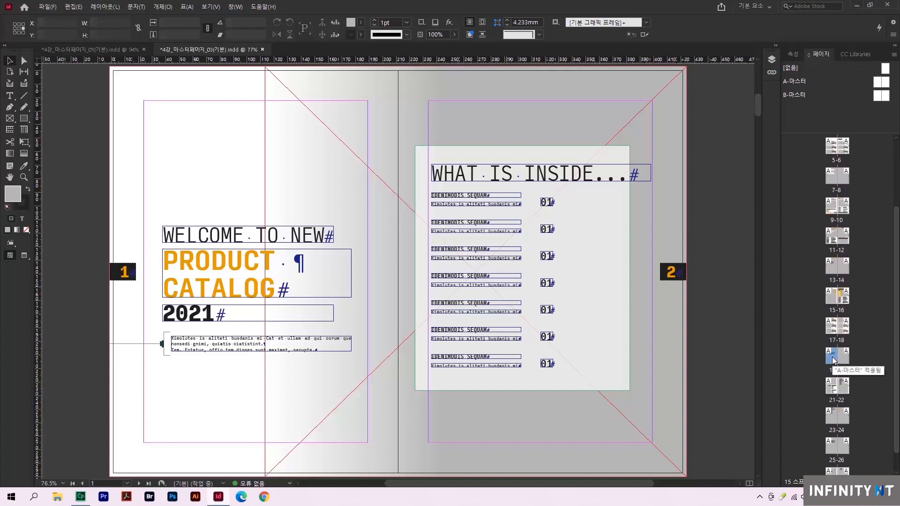
double_click(832, 359)
right_click(832, 359)
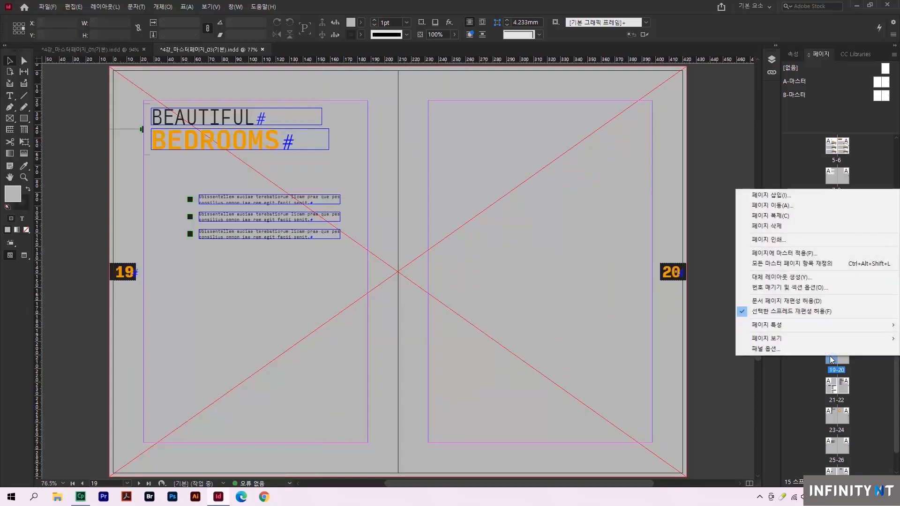
click(806, 287)
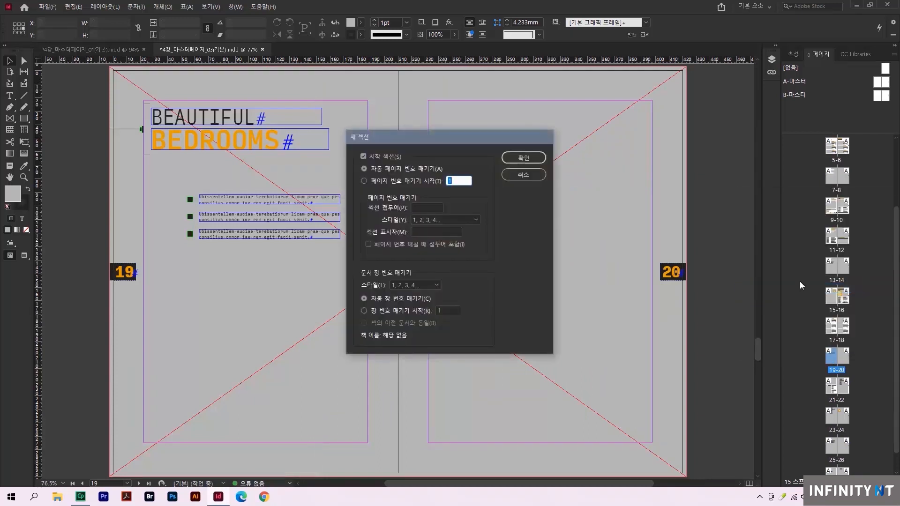
click(391, 155)
click(391, 155)
click(461, 218)
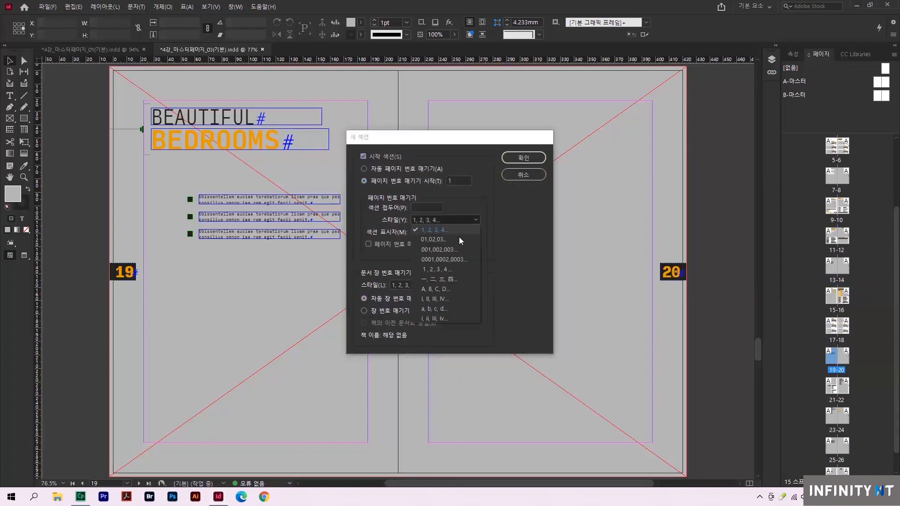
click(451, 287)
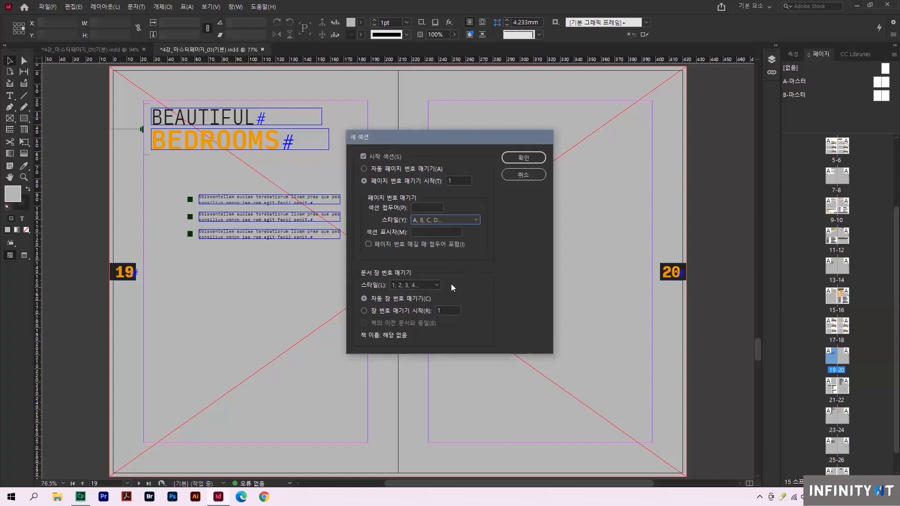
click(526, 158)
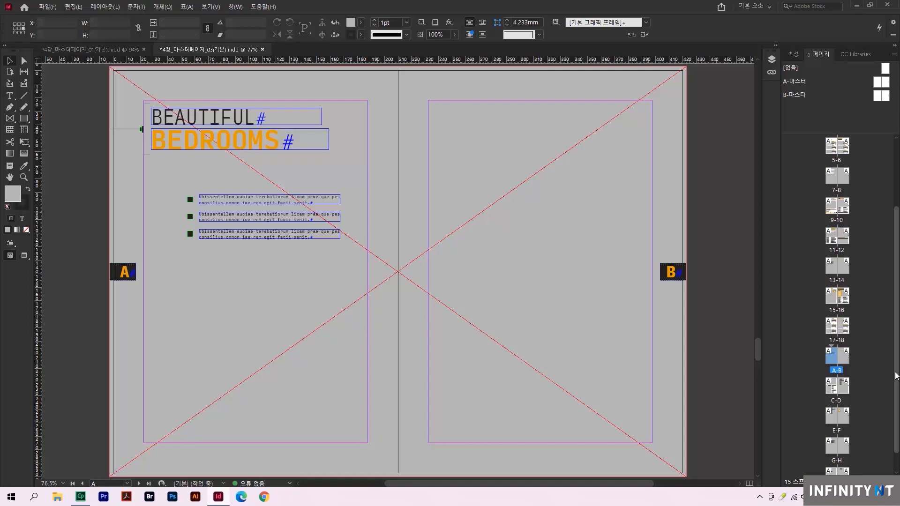
Remove the section start from the lettered A-B spread in its numbering and section options.
scroll(897, 406, down, 1)
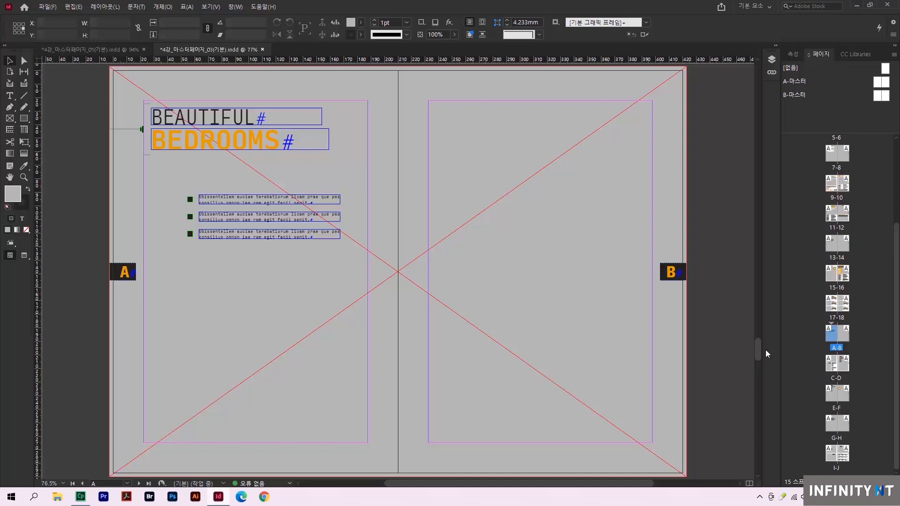
mouse_move(756, 349)
mouse_down()
mouse_move(748, 459)
mouse_move(739, 325)
mouse_move(739, 350)
mouse_up()
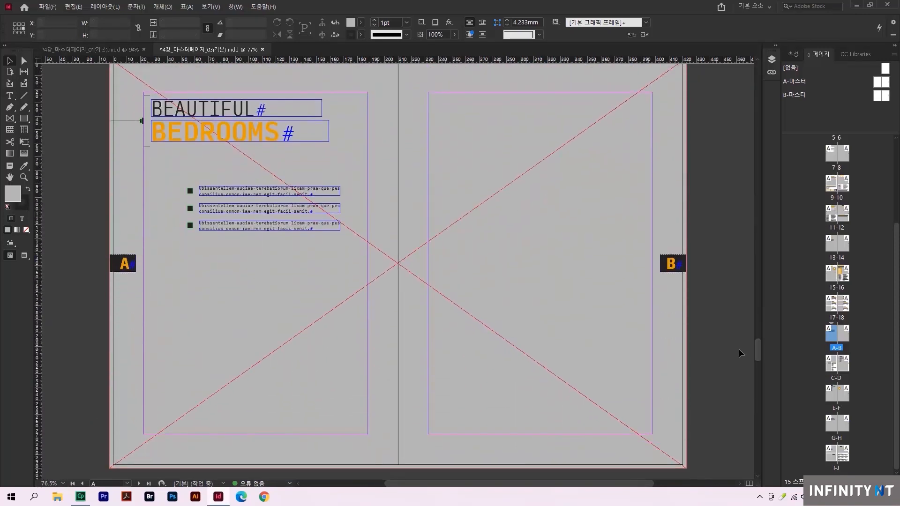
right_click(831, 336)
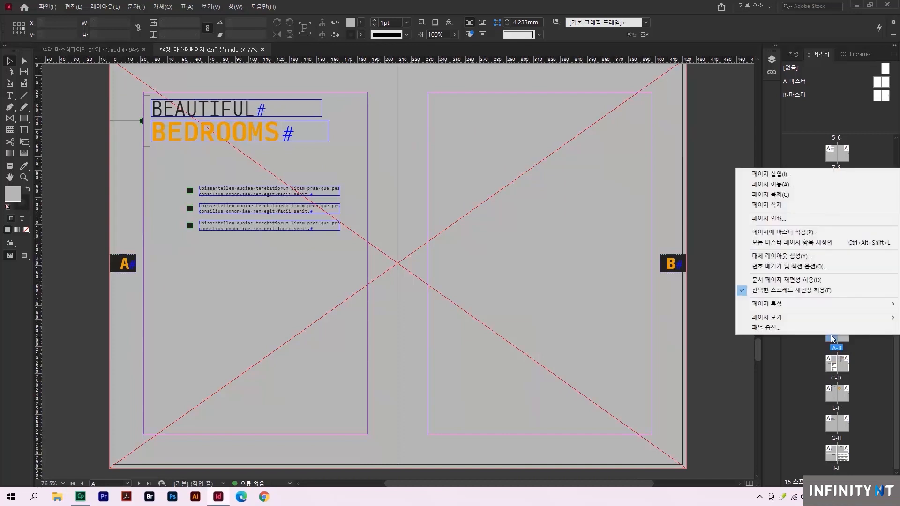
click(809, 268)
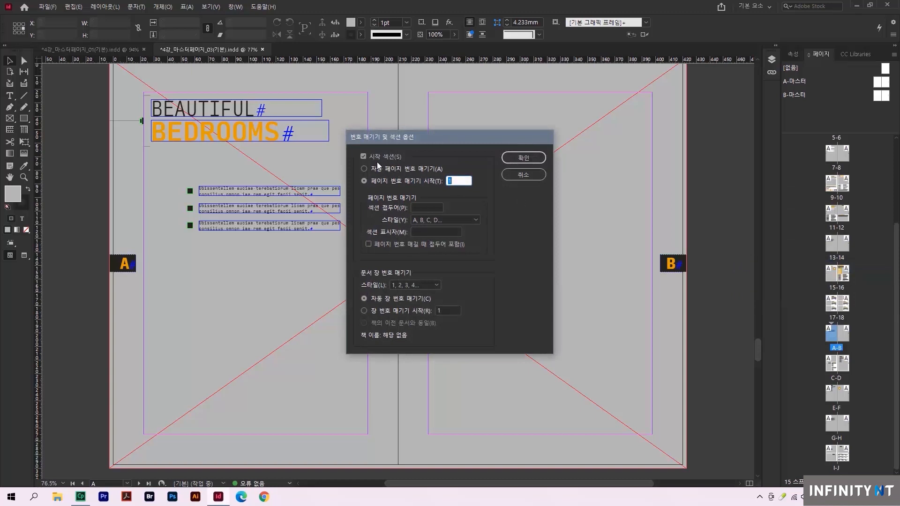
click(366, 156)
click(522, 158)
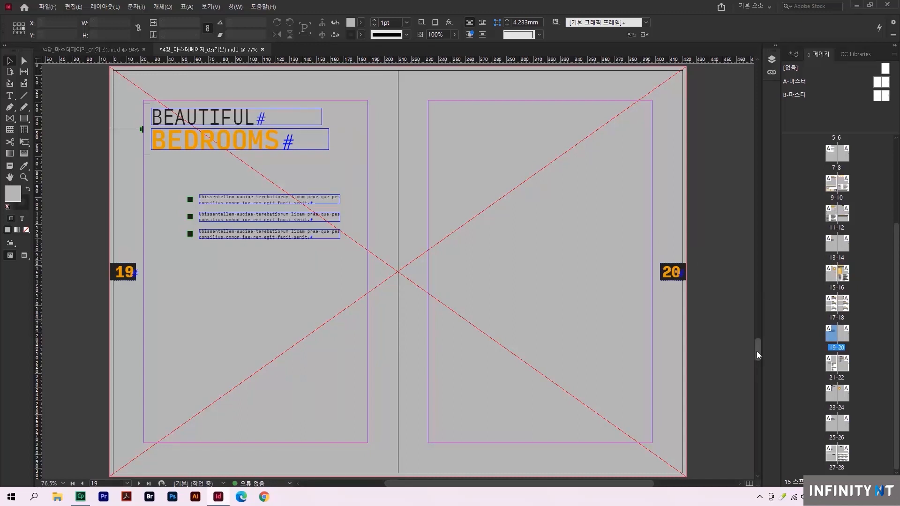
Open the B-마스터 spread and apply B-마스터 to all pages (모든 페이지) of the catalog.
double_click(794, 95)
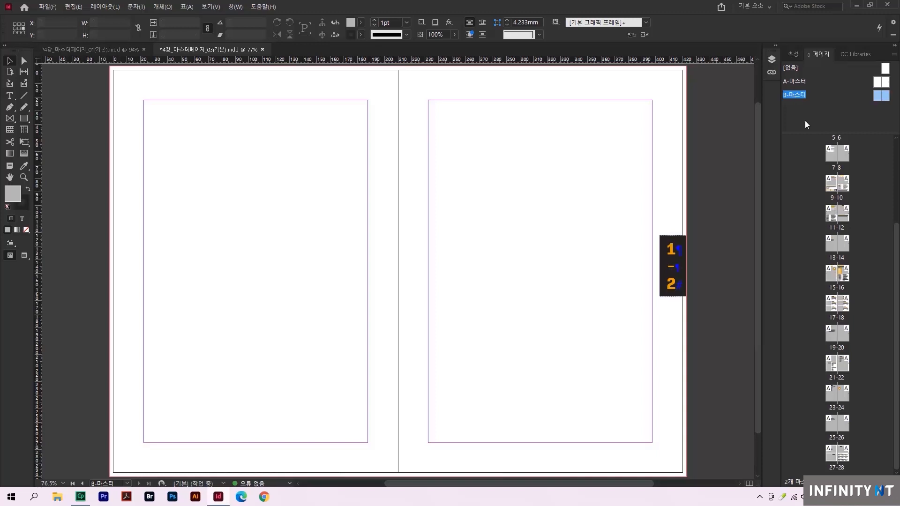
right_click(830, 181)
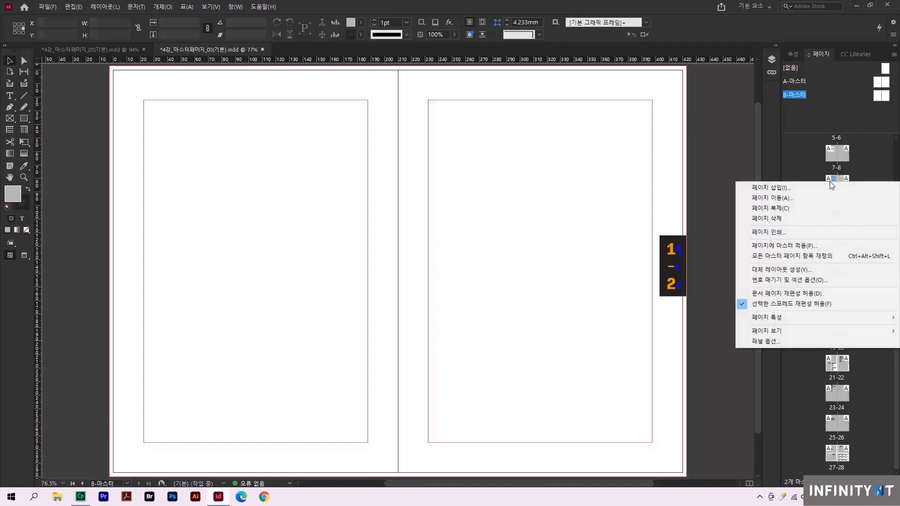
click(813, 246)
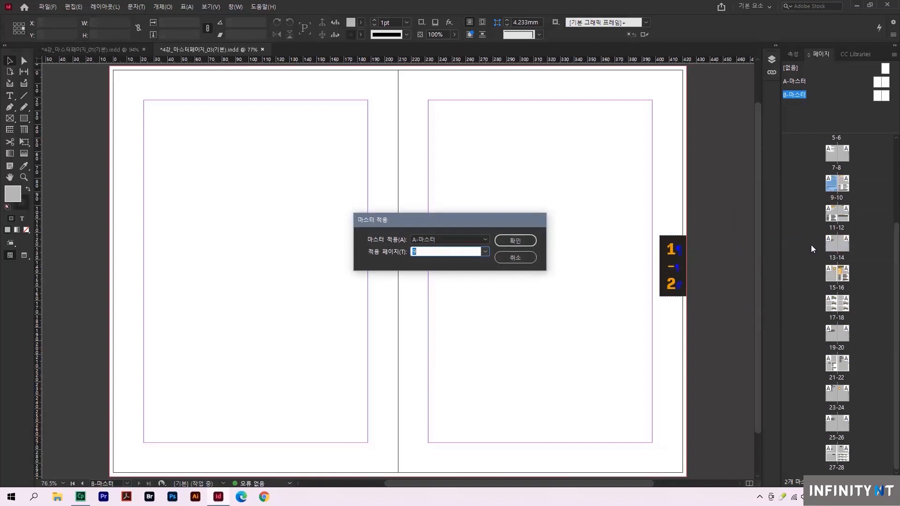
click(479, 238)
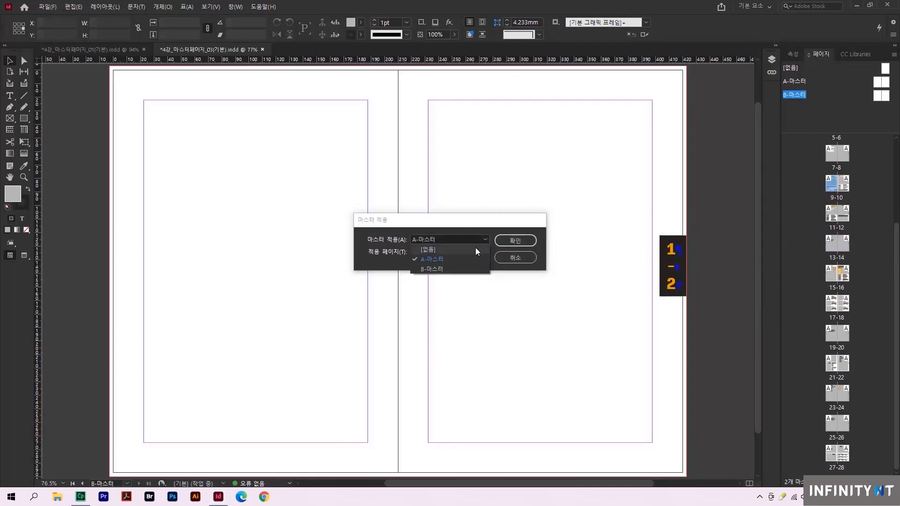
click(470, 269)
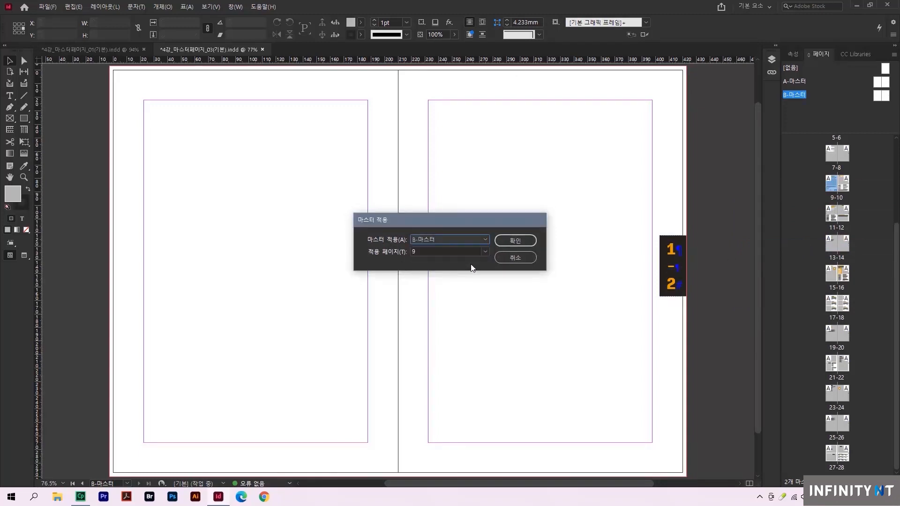
click(480, 254)
click(474, 262)
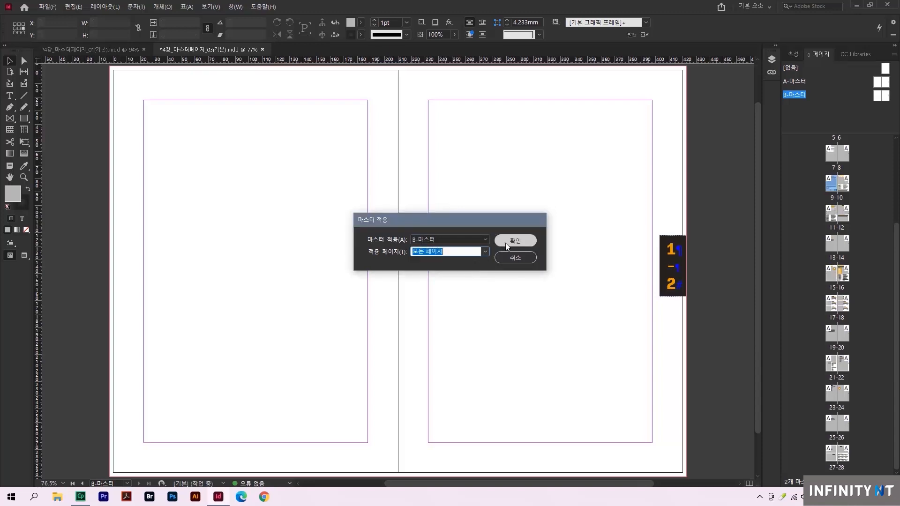
click(506, 241)
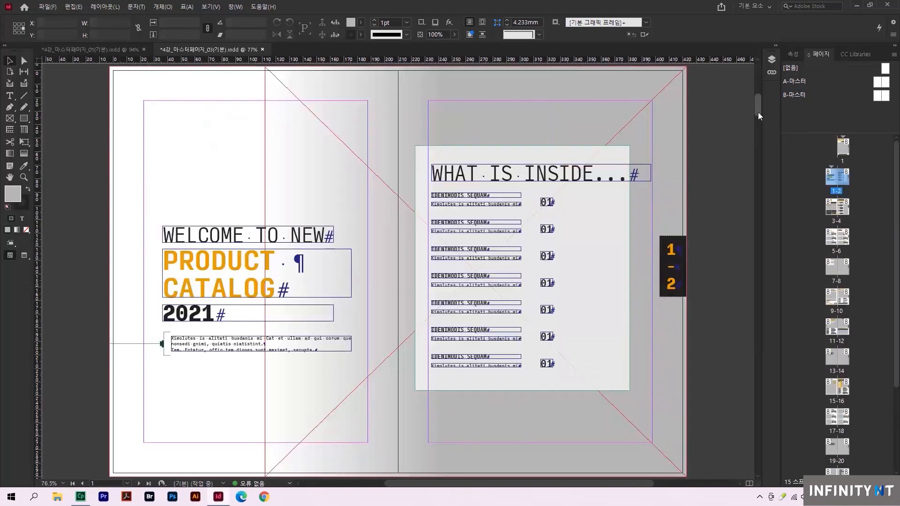
Apply the [없음] master to the catalog's cover page.
drag(758, 111, 763, 465)
double_click(843, 149)
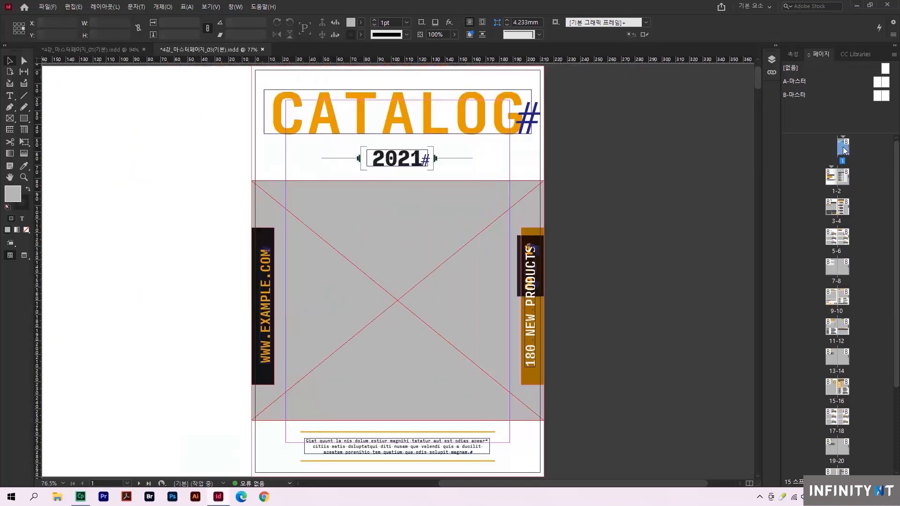
drag(885, 70, 847, 147)
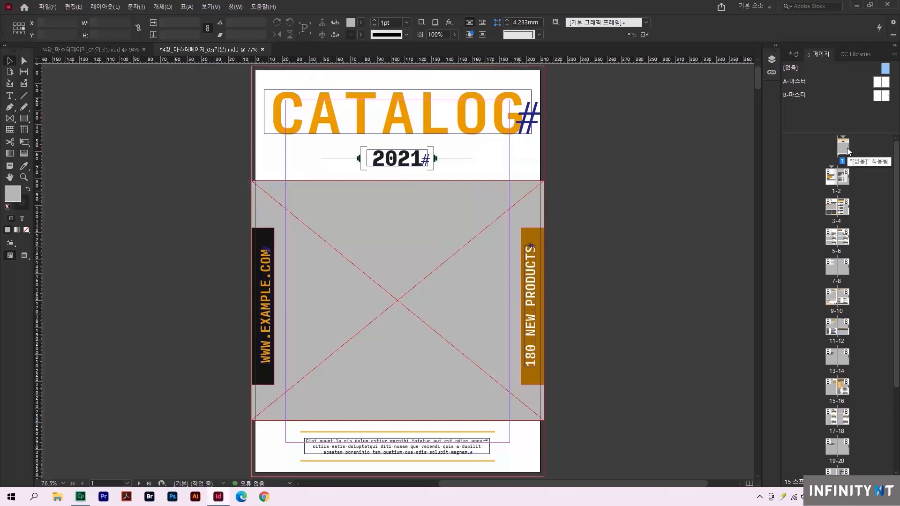
On the B-마스터 spread, replace the typed 2 in the number box with a current page number marker.
double_click(796, 93)
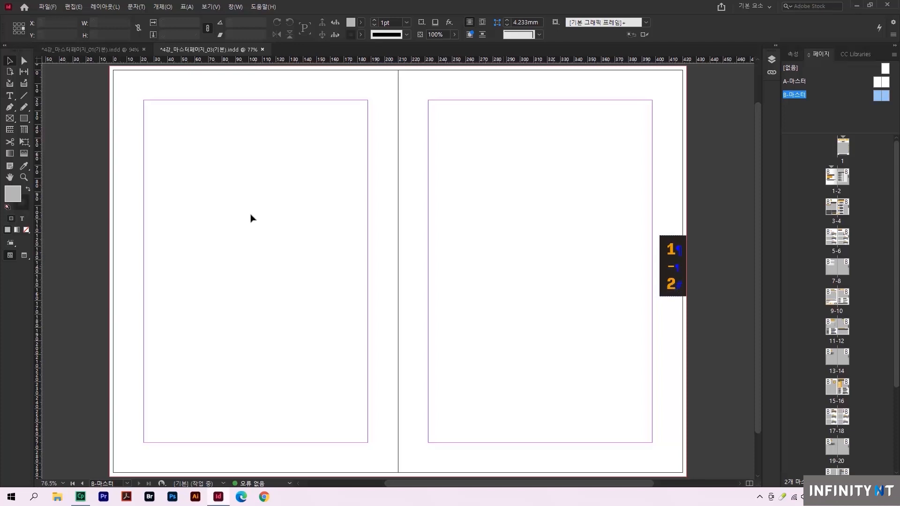
click(10, 95)
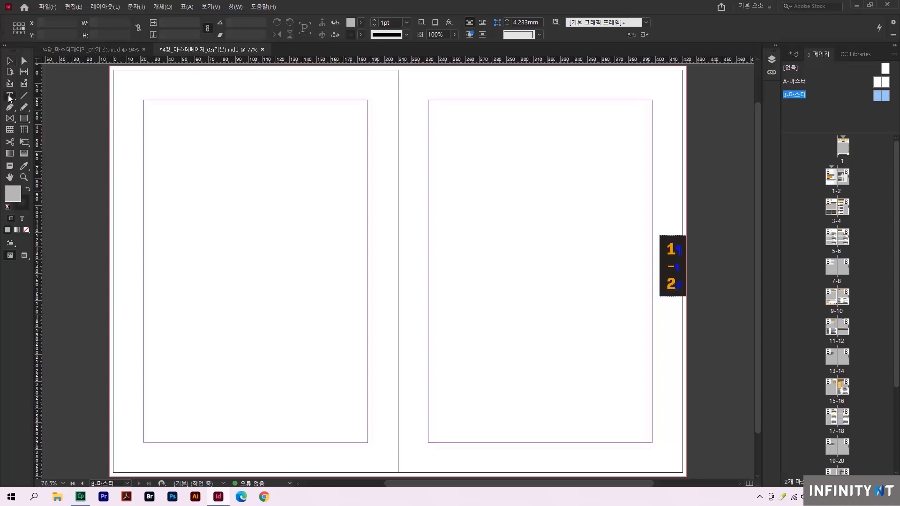
double_click(671, 283)
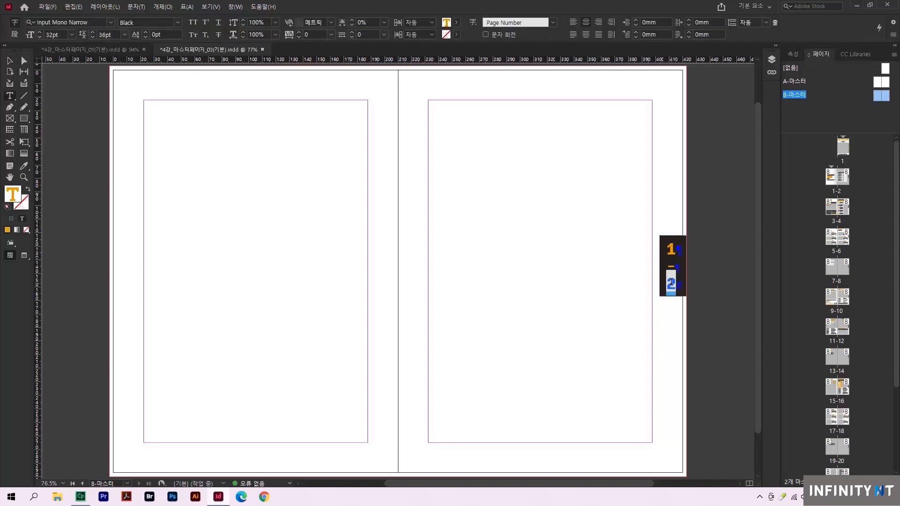
right_click(671, 284)
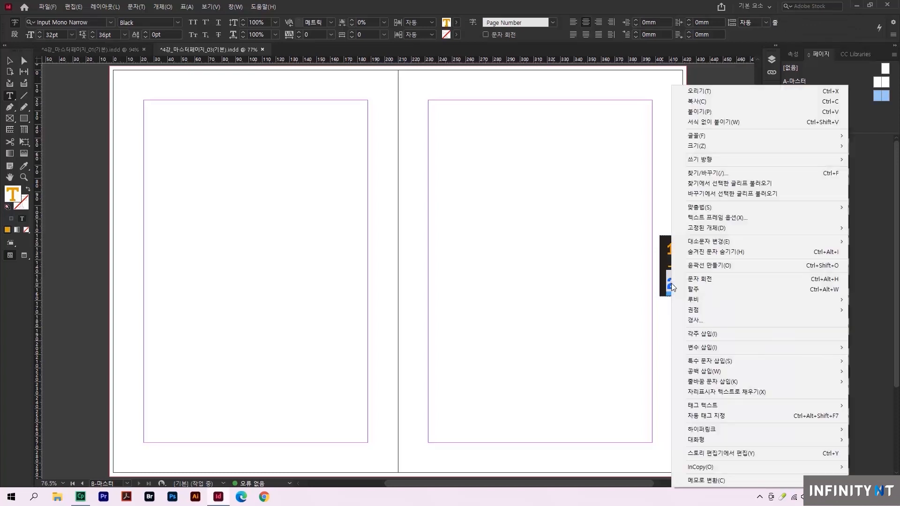
mouse_move(704, 365)
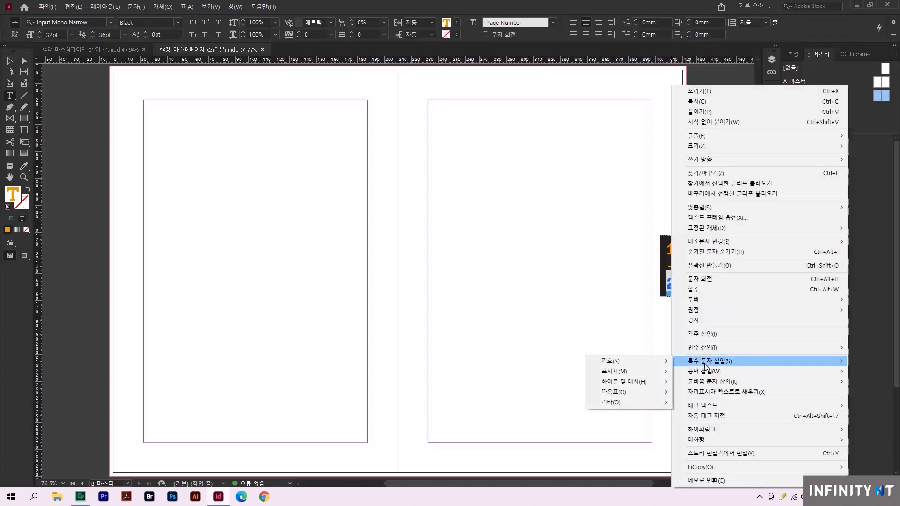
mouse_move(662, 371)
click(703, 372)
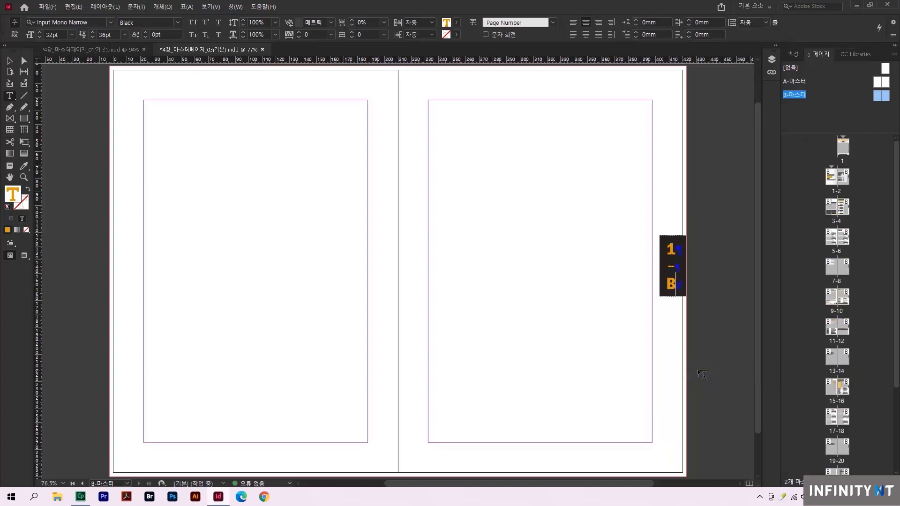
In the B-마스터 number box, replace the typed 1 with a next page number marker (다음 페이지 번호).
double_click(672, 247)
right_click(673, 248)
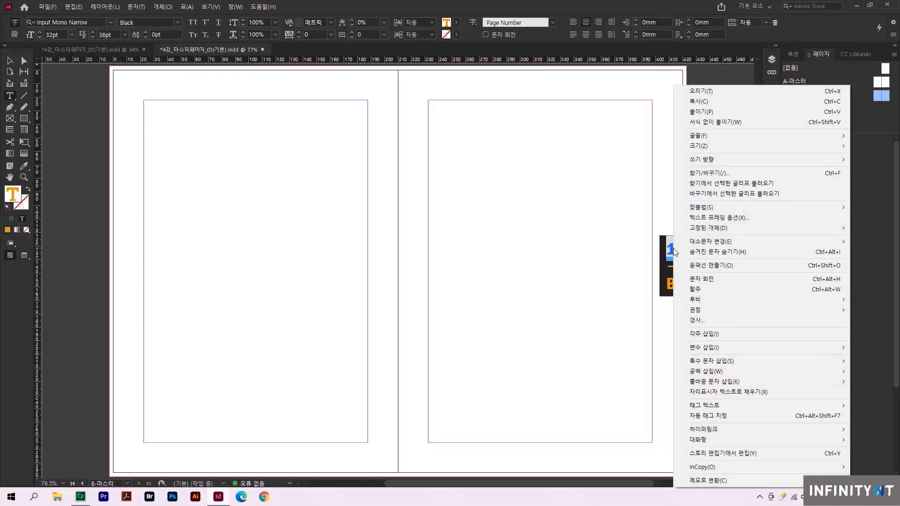
mouse_move(694, 365)
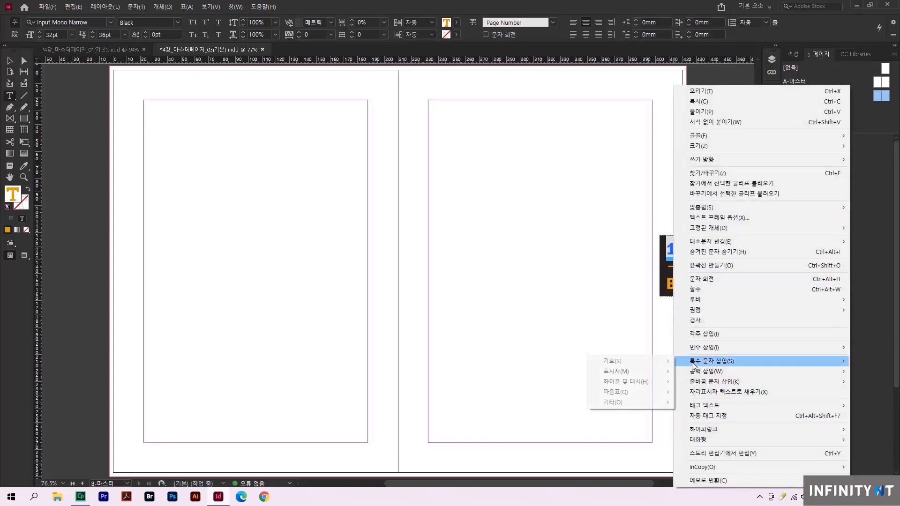
mouse_move(652, 375)
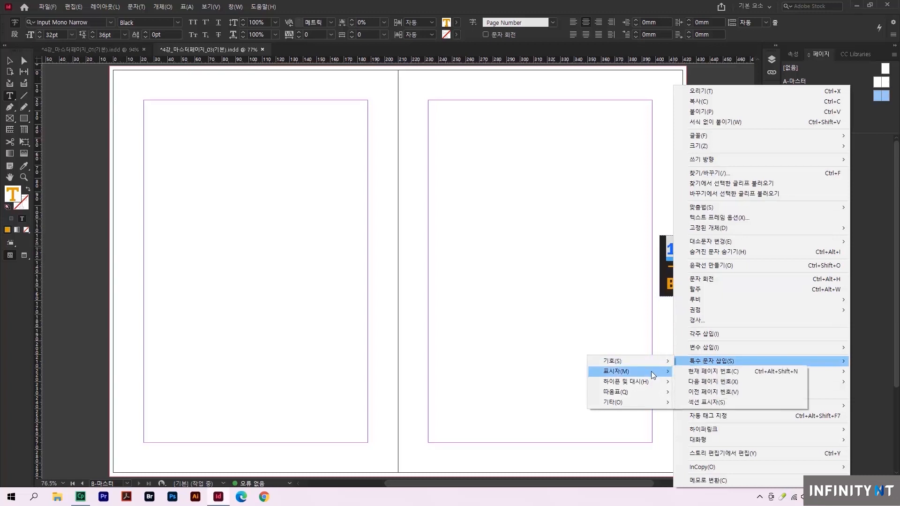
click(703, 381)
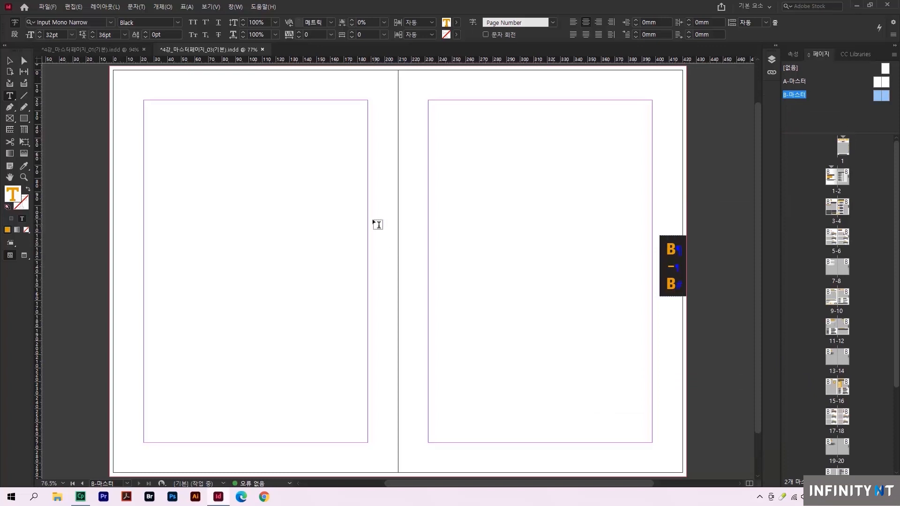
Draw a text frame about 14 × 32 mm beside the left page's inner margin and thread the number box's text into it.
drag(371, 209, 389, 253)
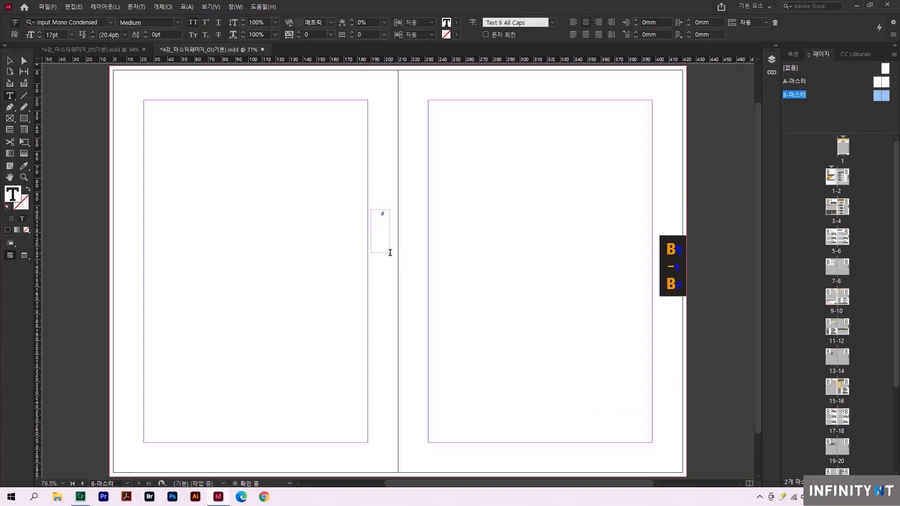
key(Escape)
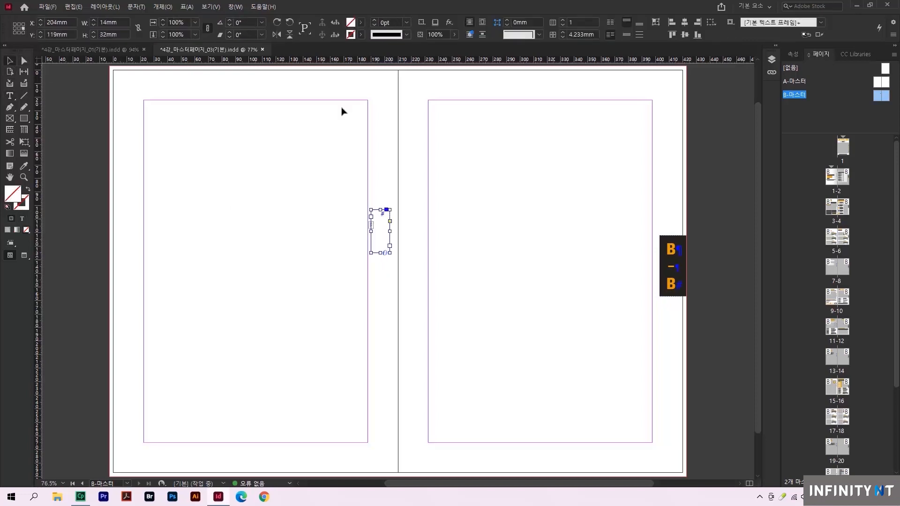
click(682, 277)
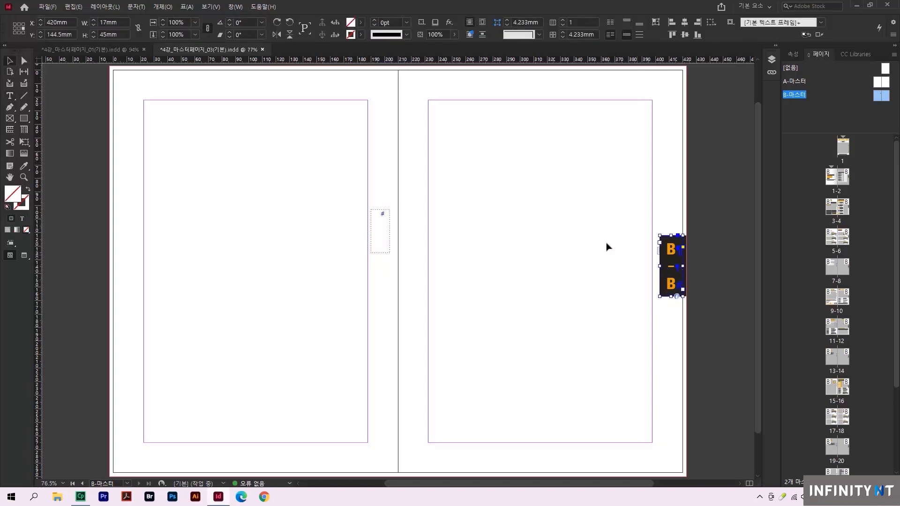
drag(561, 218, 701, 327)
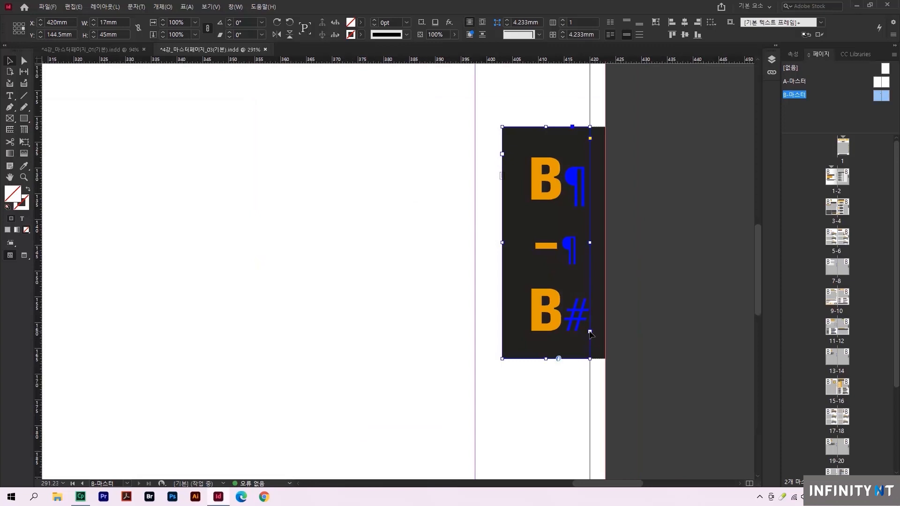
key(ctrl+alt+0)
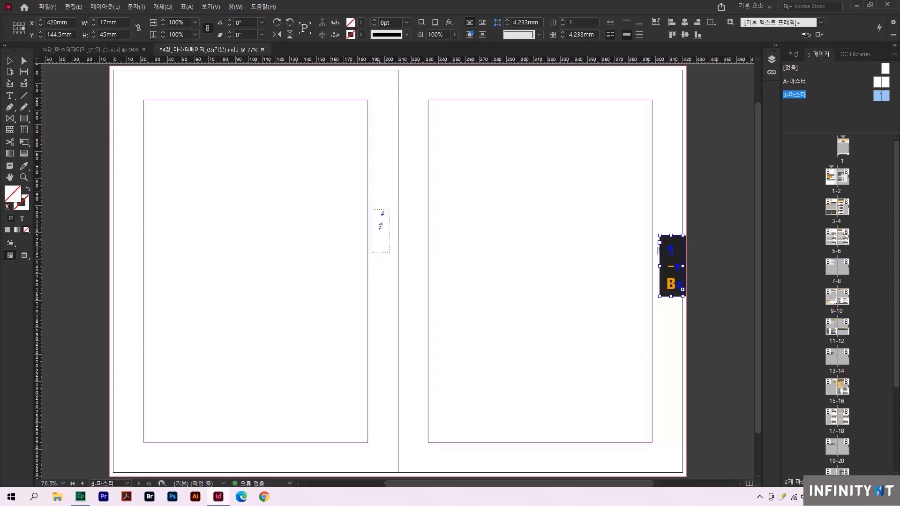
click(381, 226)
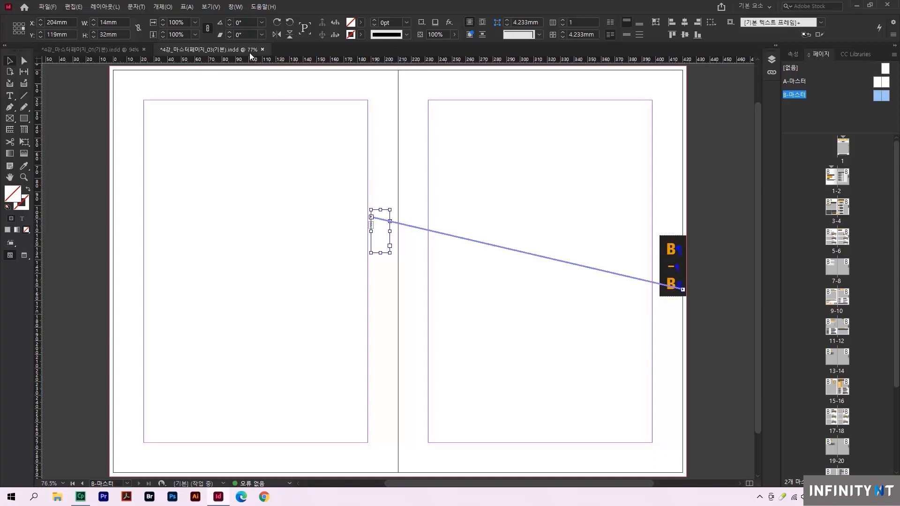
Look at the text thread display option among the view extras and inspect the thread between the small frame and the number box.
click(213, 9)
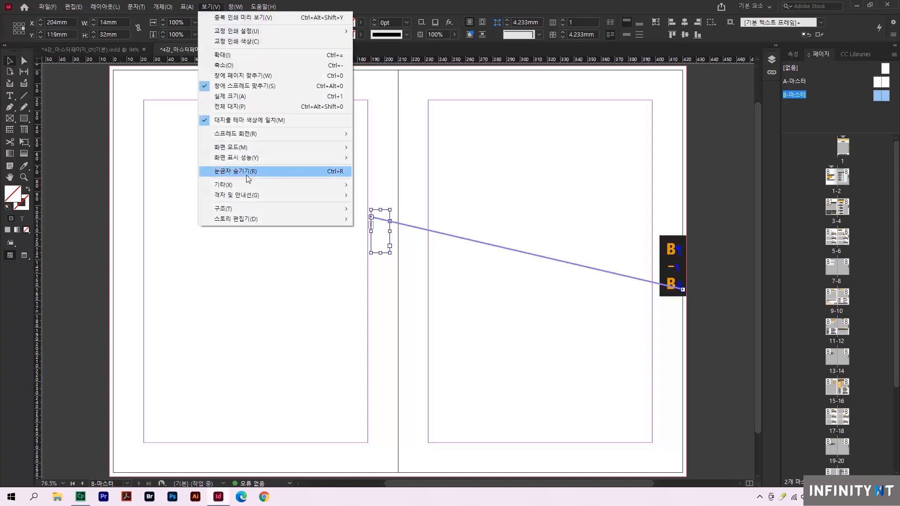
mouse_move(244, 186)
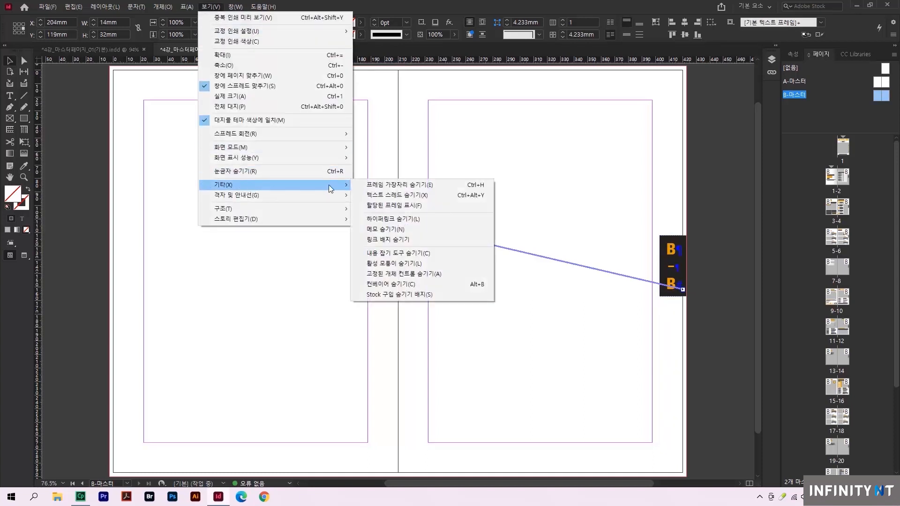
click(557, 6)
click(512, 195)
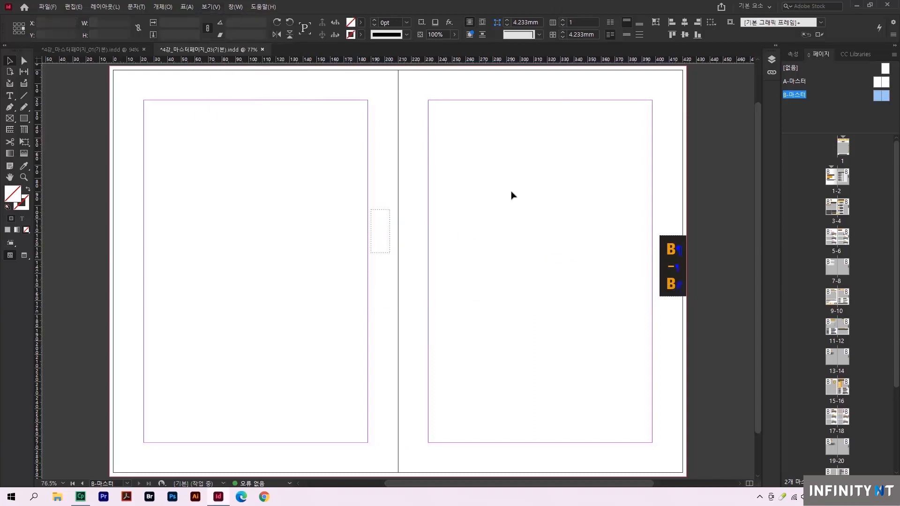
click(381, 230)
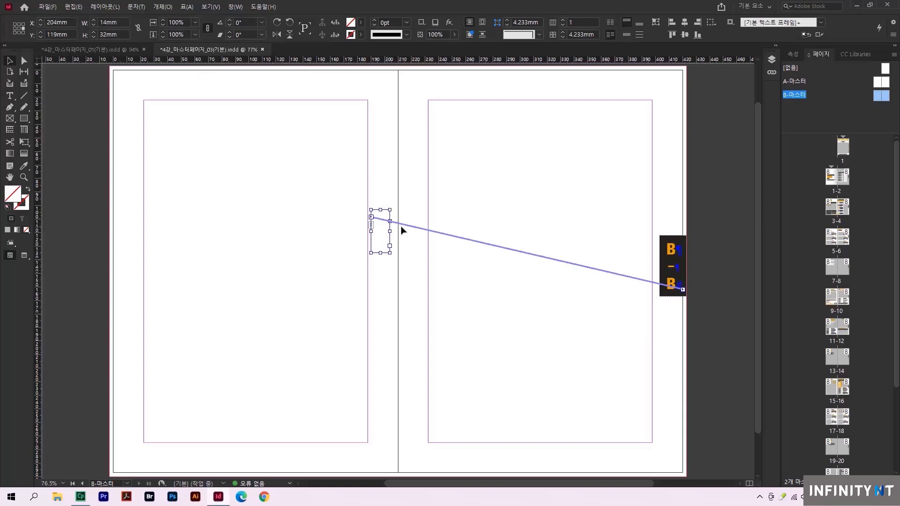
Check the page numbers on the catalog spreads from 1-2 through 25-26 and return to the B-마스터 spread.
double_click(838, 193)
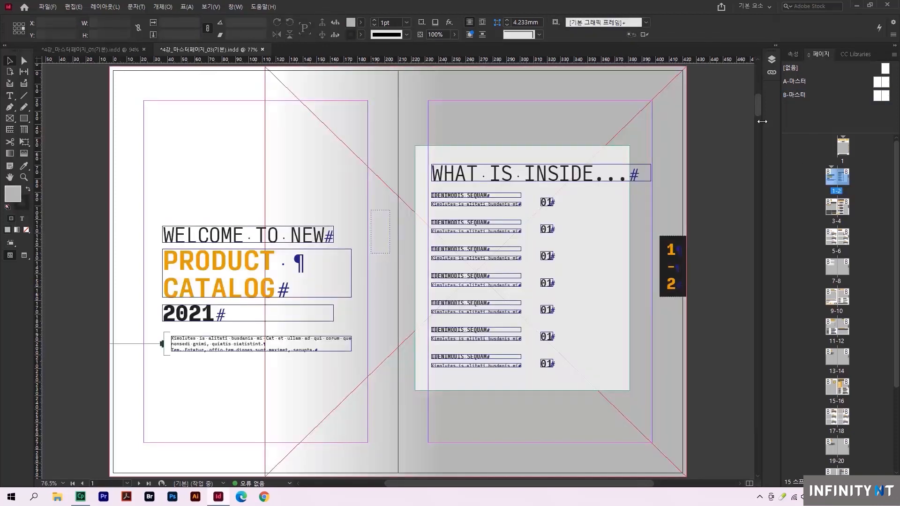
drag(757, 106, 767, 433)
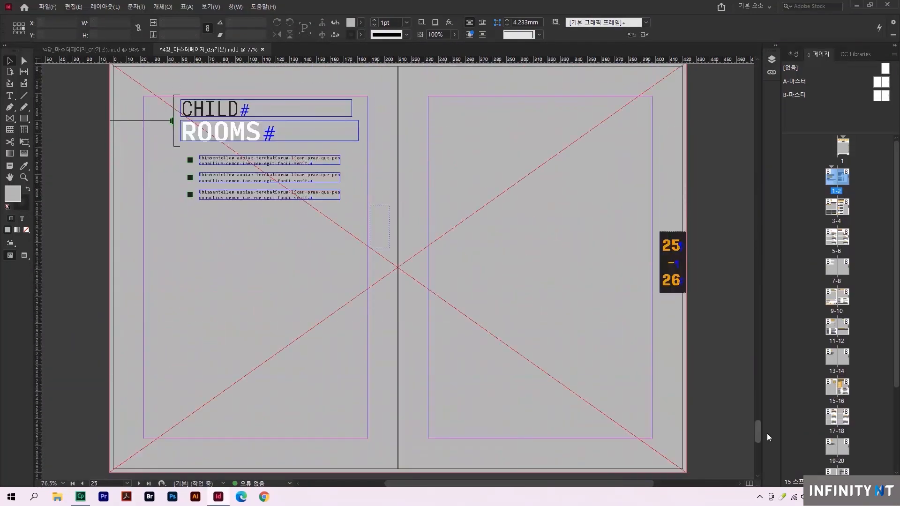
double_click(800, 95)
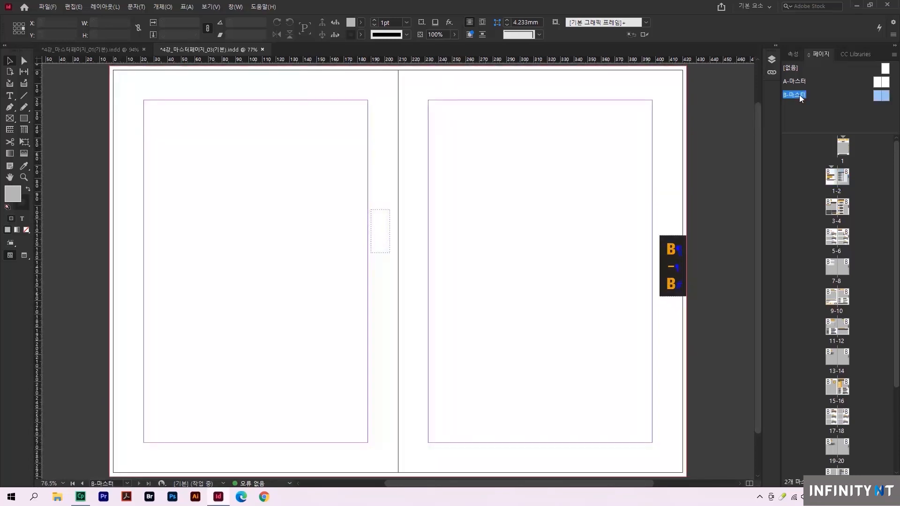
Duplicate the number box together with its threaded small frame, placing the copies about 67 mm above the originals.
click(675, 242)
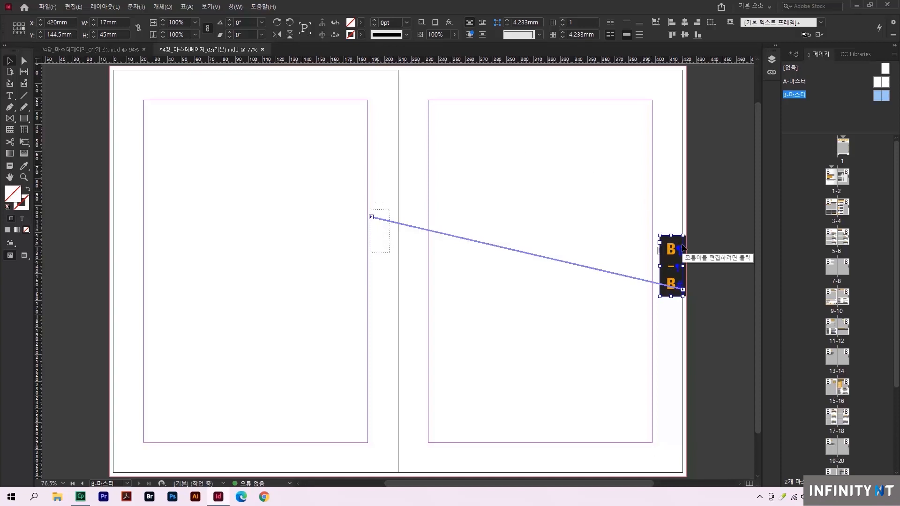
click(389, 284)
drag(350, 191, 715, 355)
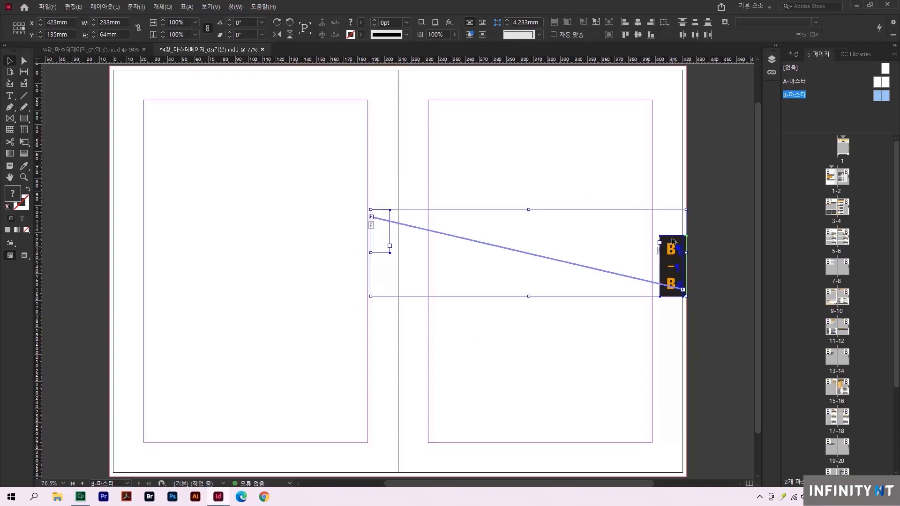
drag(673, 248, 667, 157)
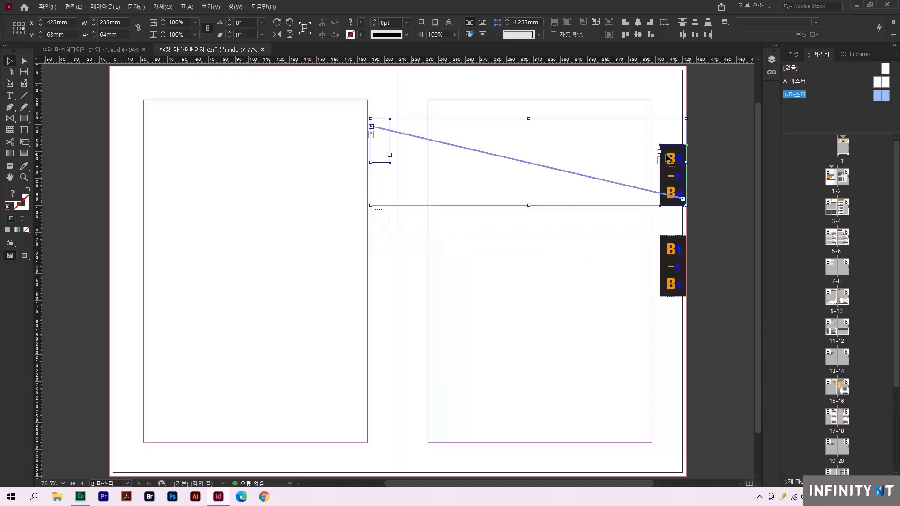
click(602, 146)
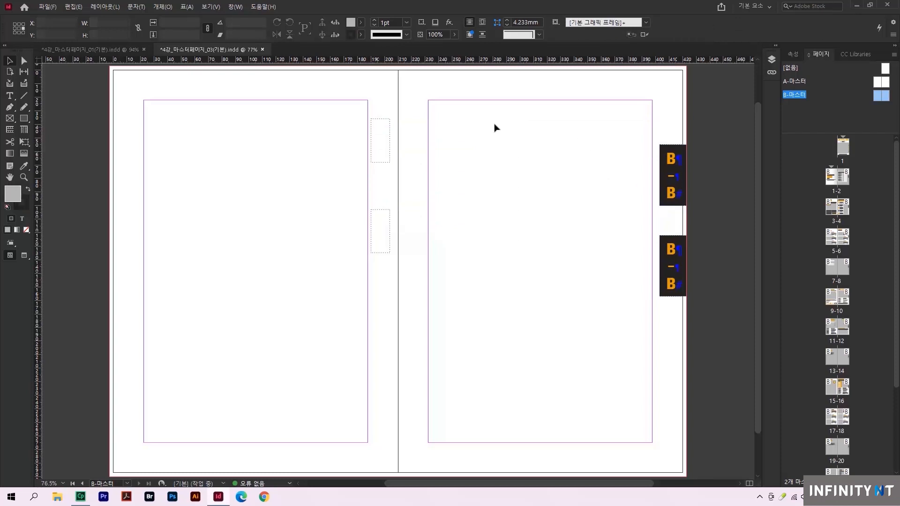
Break the upper pair's text thread and rethread it in the opposite direction, from the small frame into the number box.
click(381, 123)
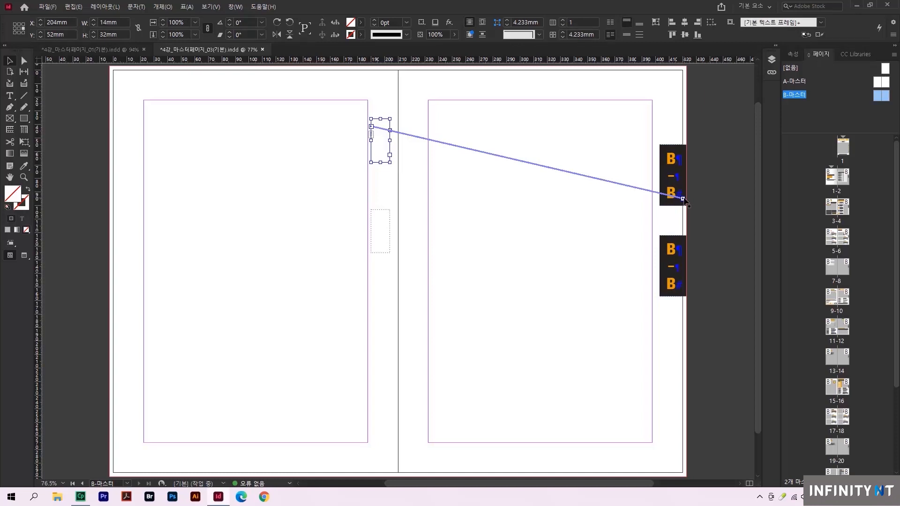
click(372, 126)
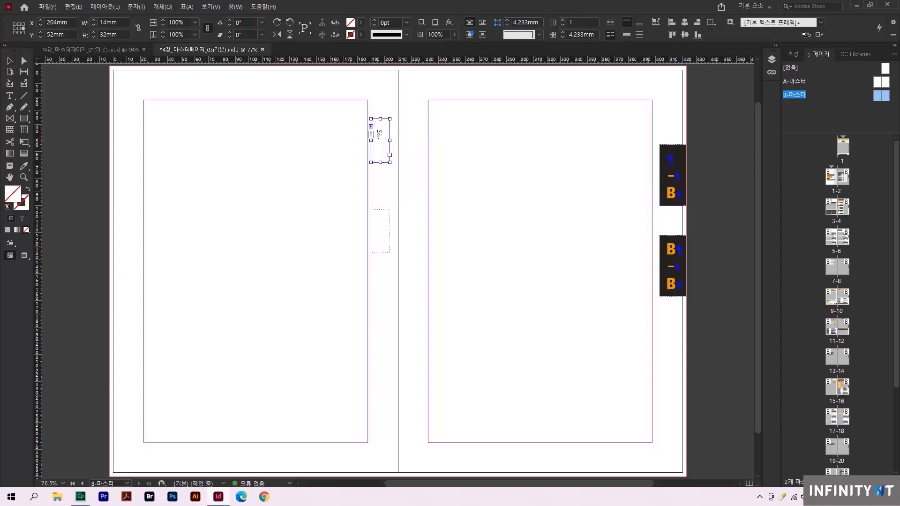
click(372, 128)
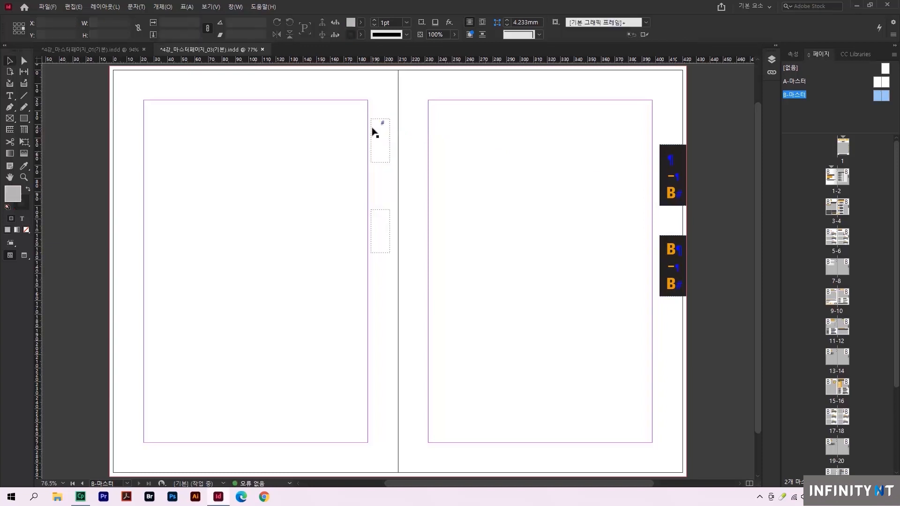
click(382, 135)
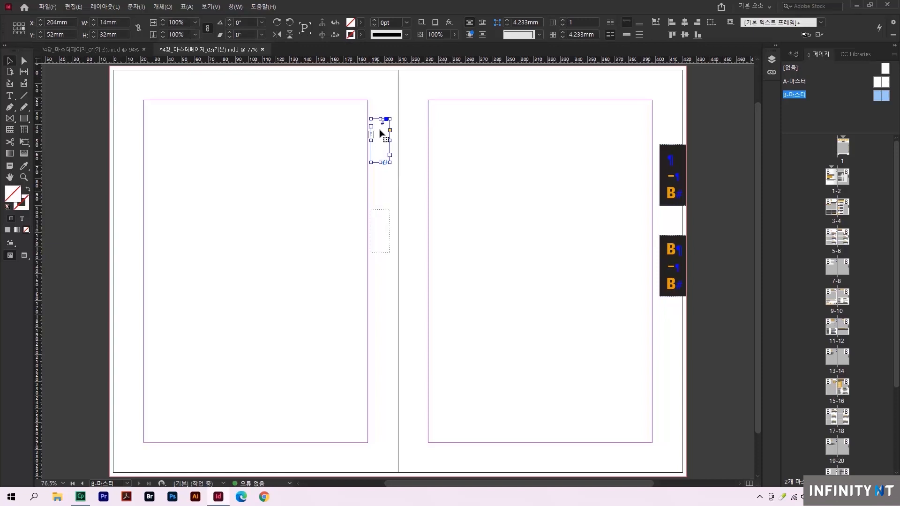
click(407, 146)
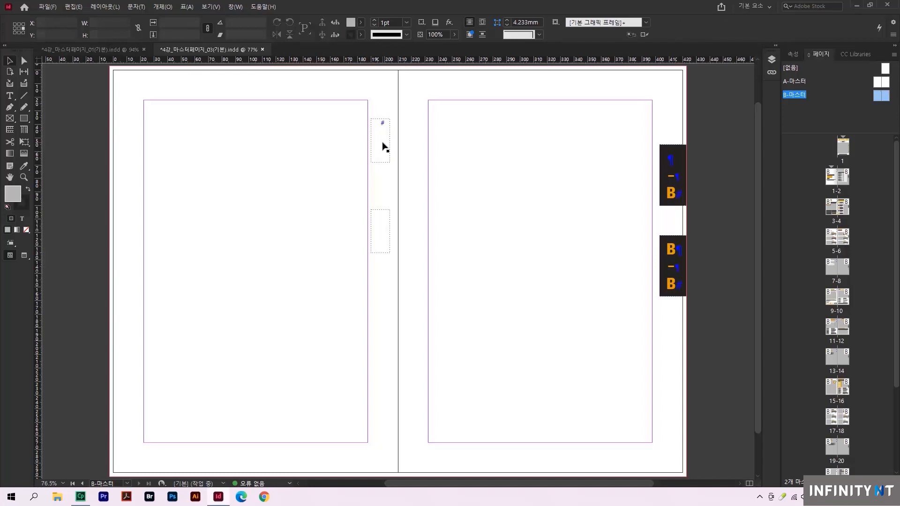
click(384, 147)
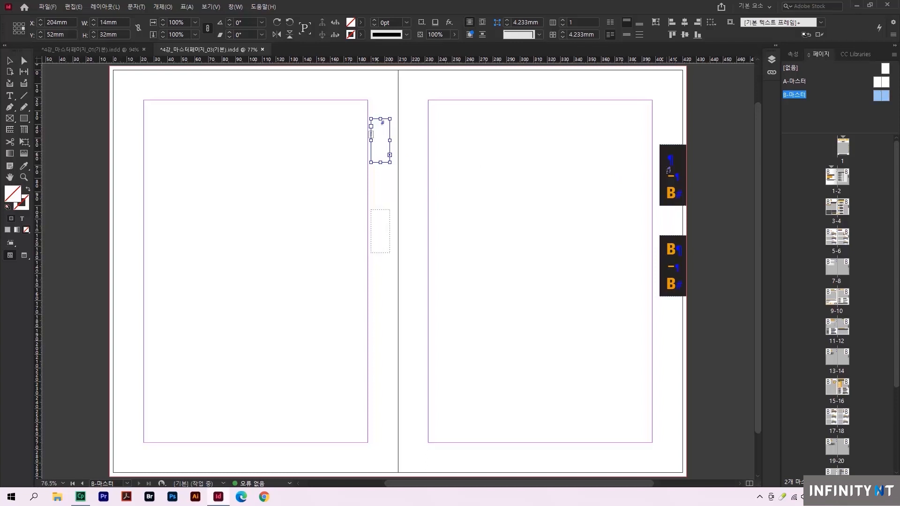
click(668, 170)
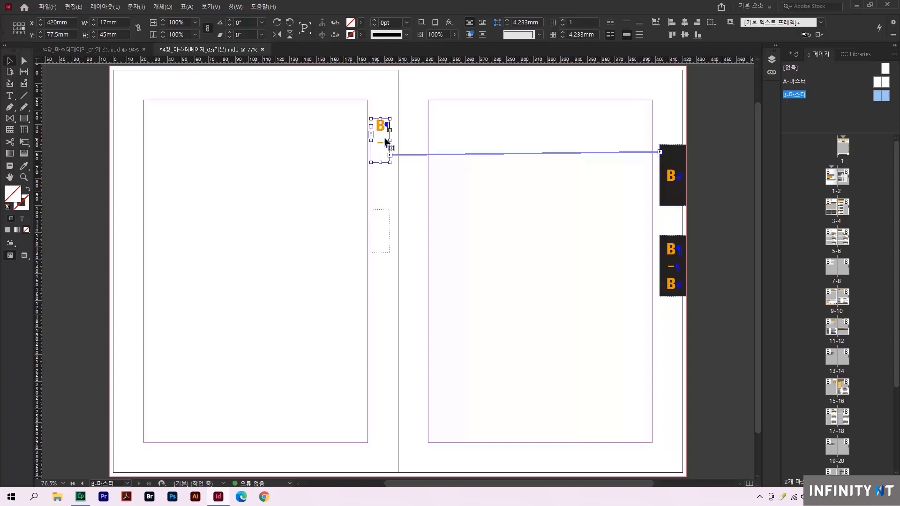
Insert a frame break at the start of the upper small frame so its text flows into the upper number box.
double_click(386, 143)
click(372, 121)
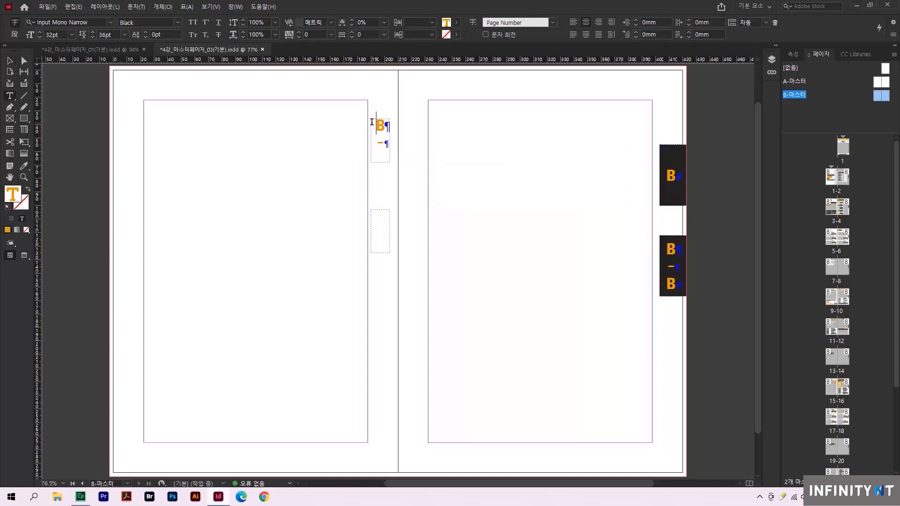
key(KP_Enter)
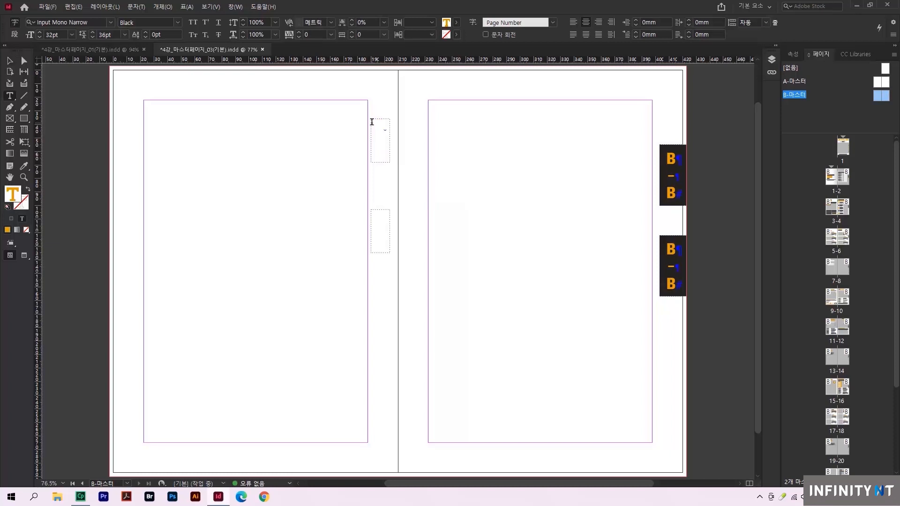
Replace the first marker in the upper number box with a previous page number marker (이전 페이지 번호).
drag(665, 154, 671, 157)
right_click(672, 160)
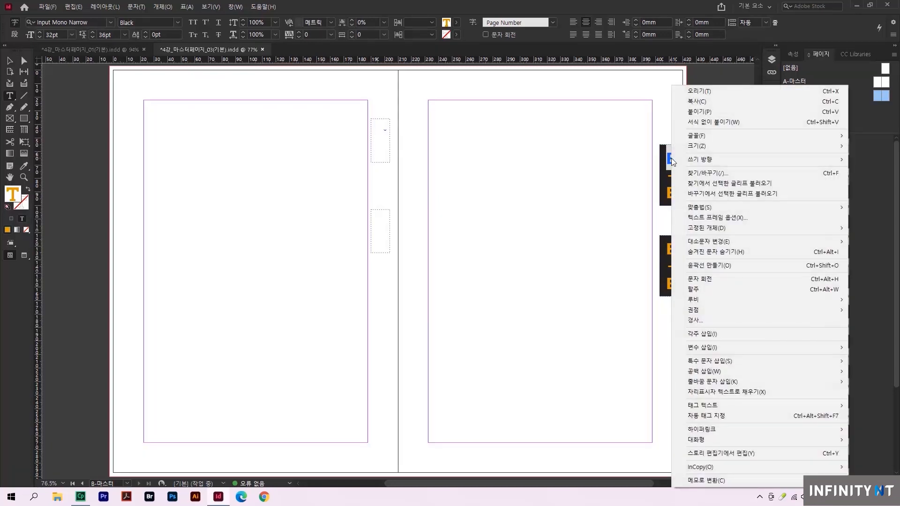
mouse_move(732, 360)
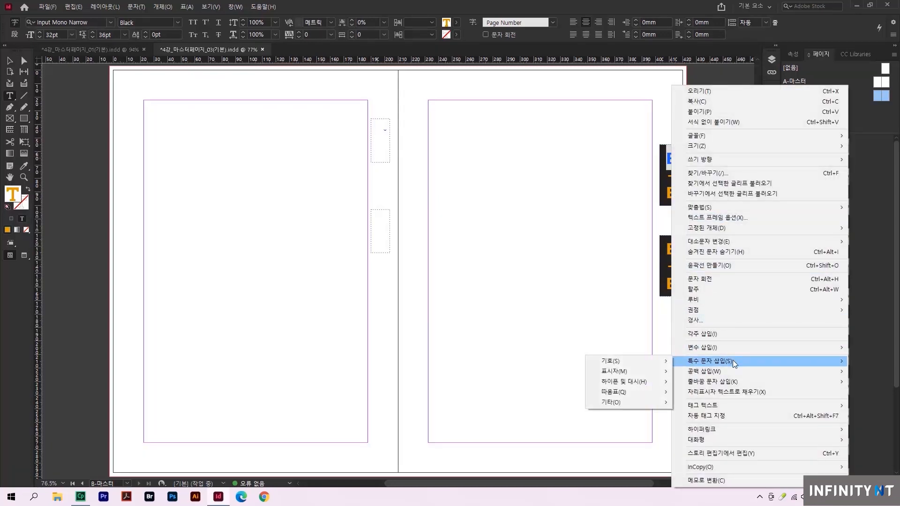
mouse_move(649, 370)
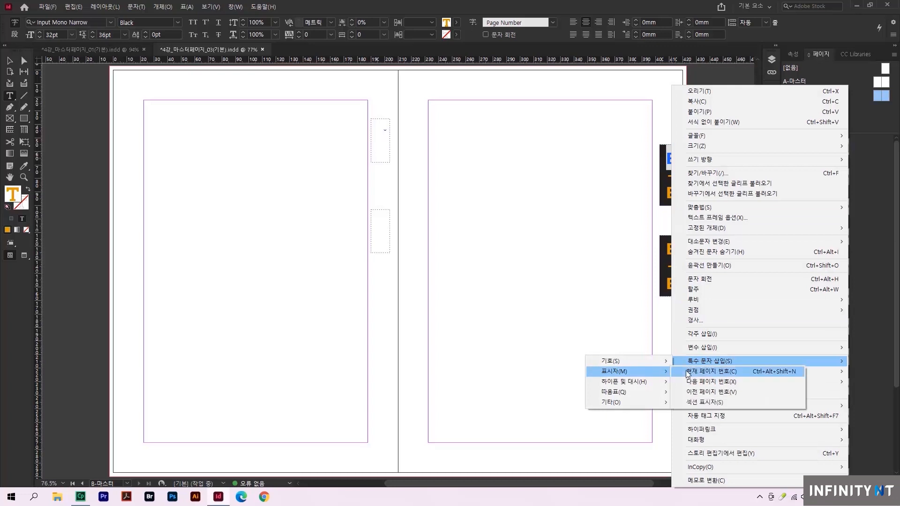
click(698, 391)
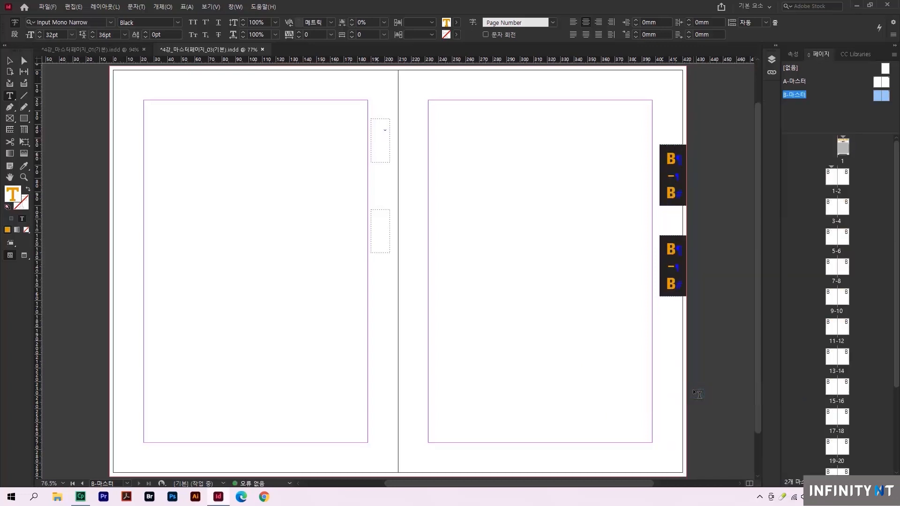
click(10, 60)
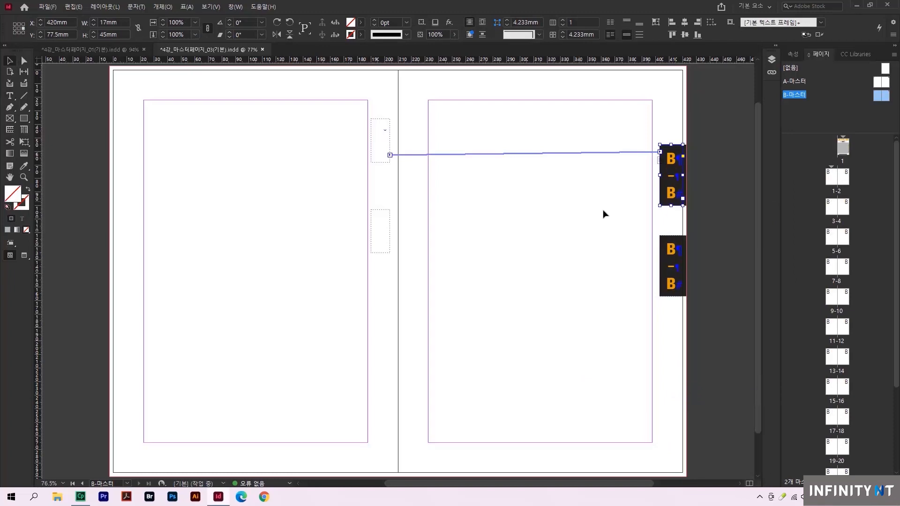
click(719, 238)
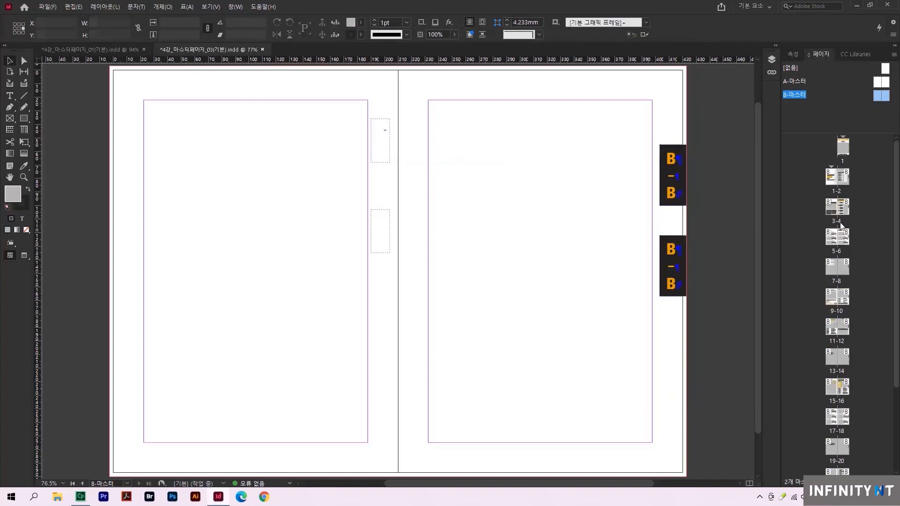
Compare both number boxes on the catalog spreads from 3-4 through 15-16 and reopen the B-마스터 spread.
double_click(838, 223)
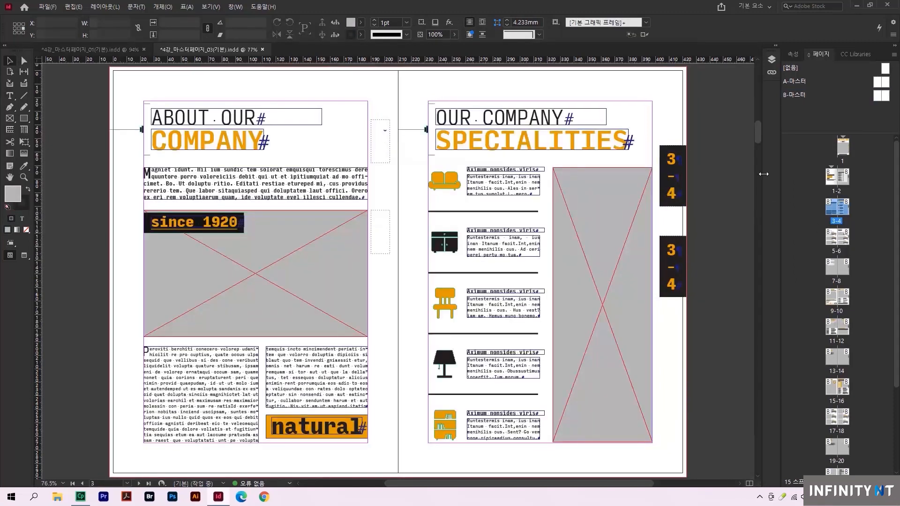
drag(756, 131, 774, 294)
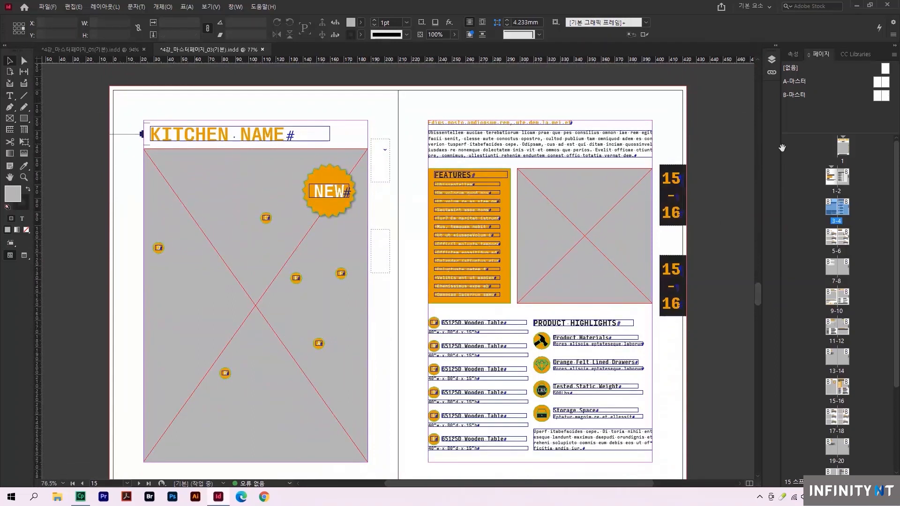
double_click(790, 94)
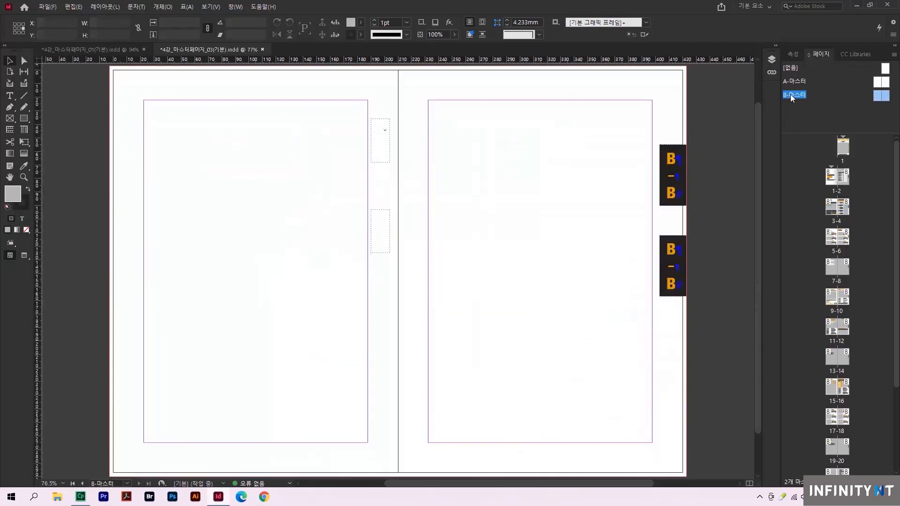